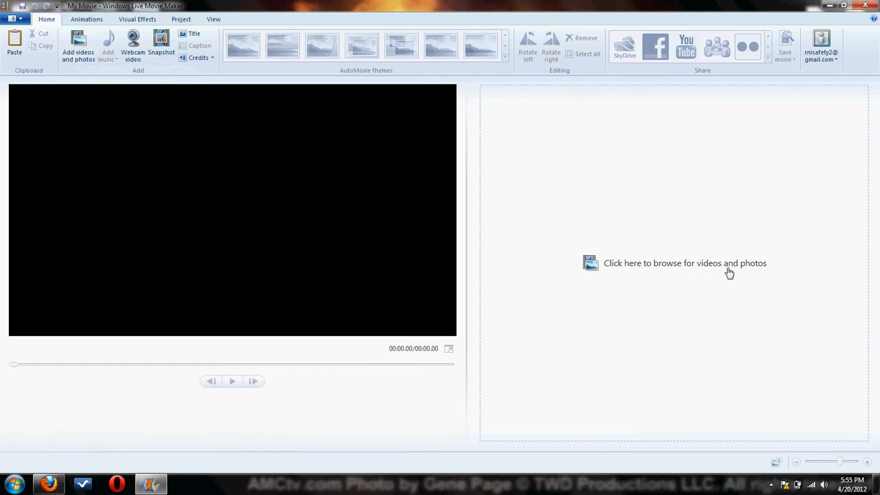
Import the video Capture_20120420 from the Desktop into the empty project.
left_click(649, 256)
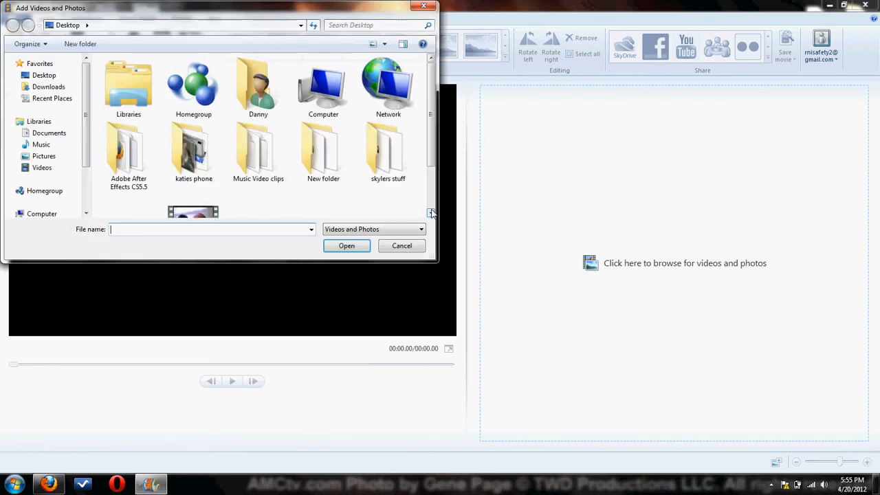
scroll(433, 107, "down", 2)
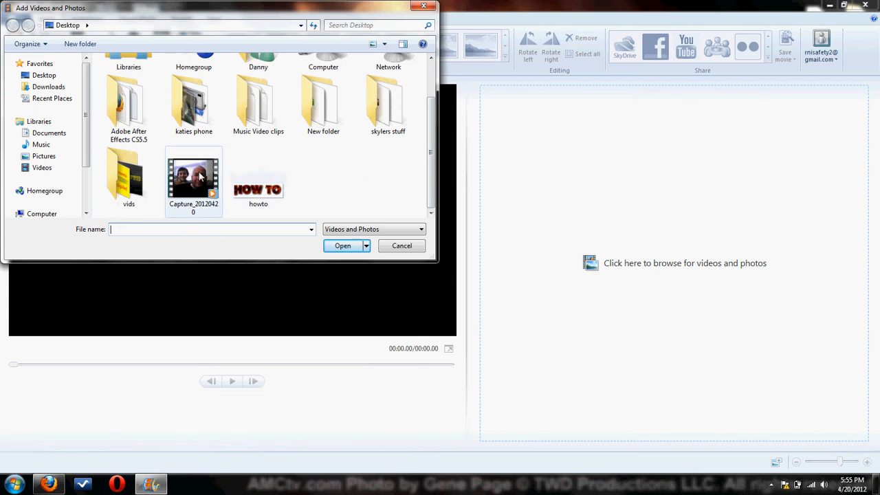
left_click(44, 75)
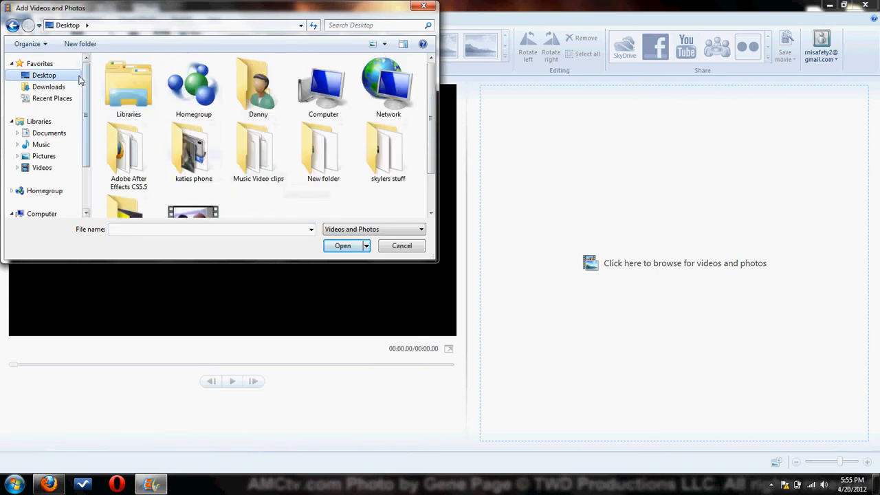
left_click(191, 213)
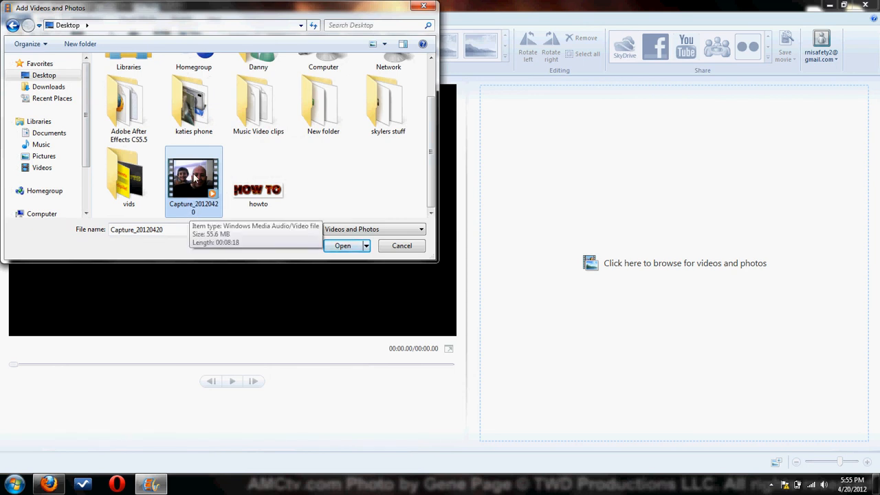
double_click(197, 177)
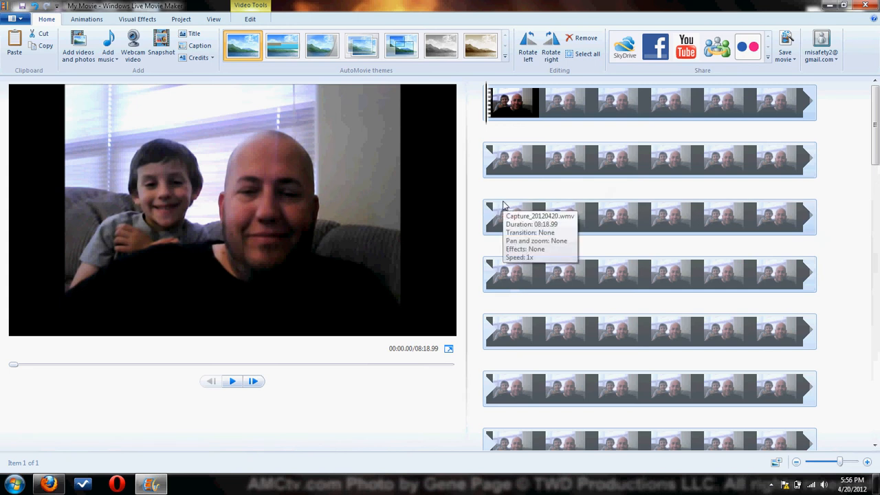
Play a short stretch of the imported video, pause it, and return to the beginning of the clip.
key("space")
key("space")
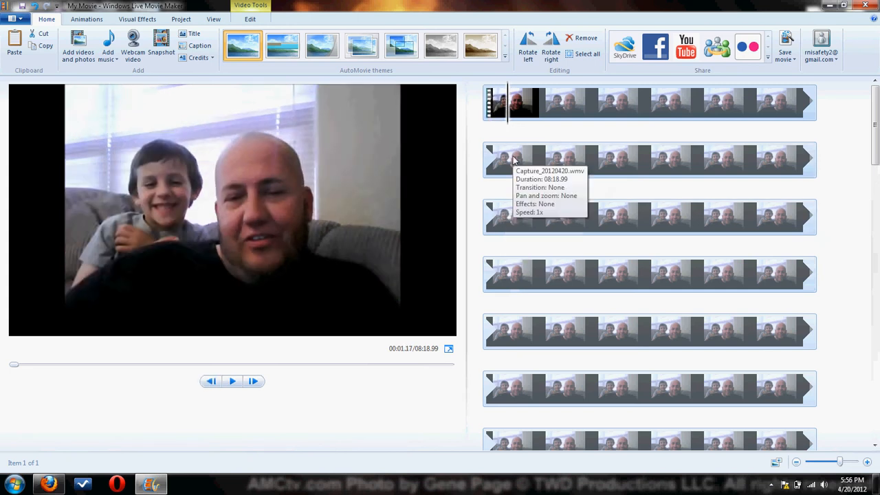
left_click(527, 111)
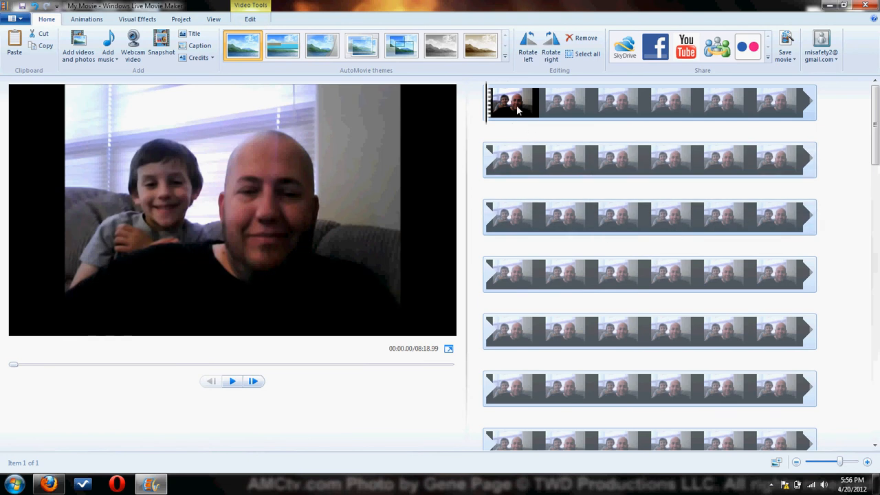
mouse_move(518, 110)
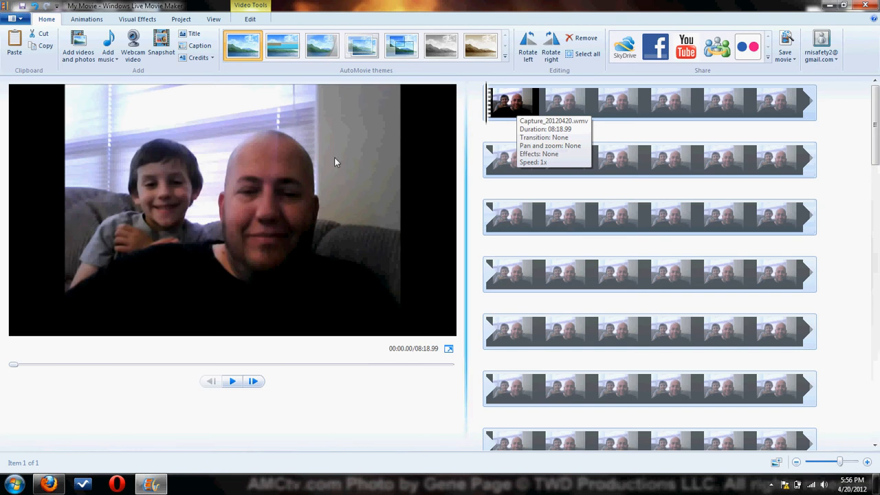
Split the clip at about 00:40.38, select its first part, and undo the split.
left_click(250, 19)
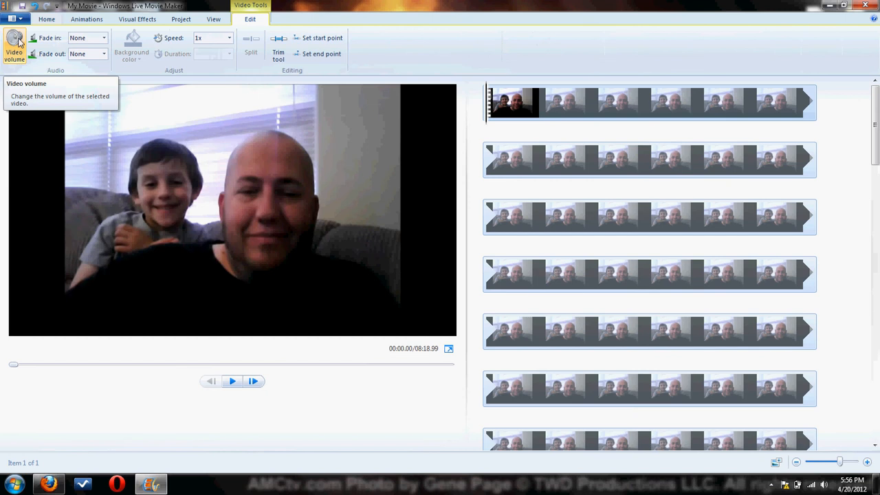
left_click(592, 217)
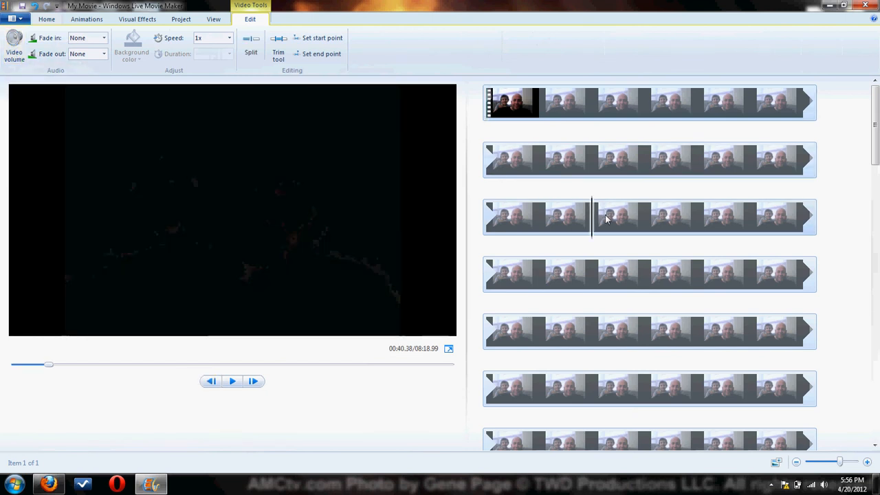
left_click(250, 45)
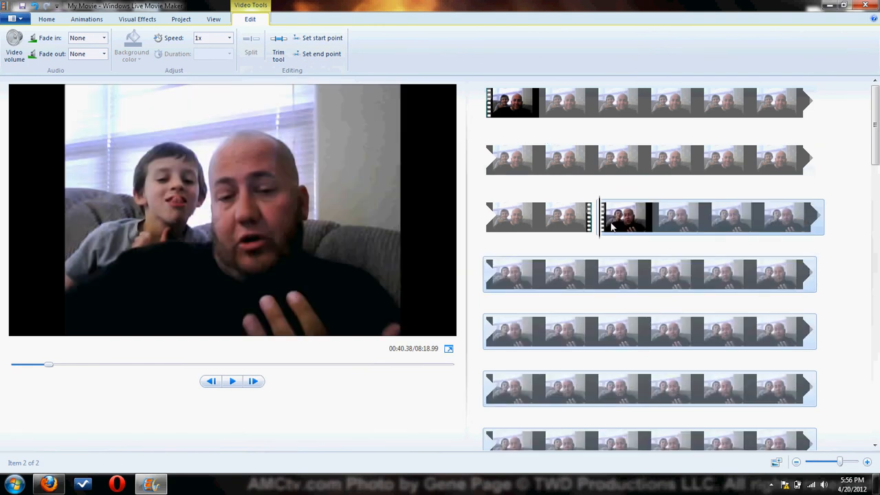
left_click(520, 120)
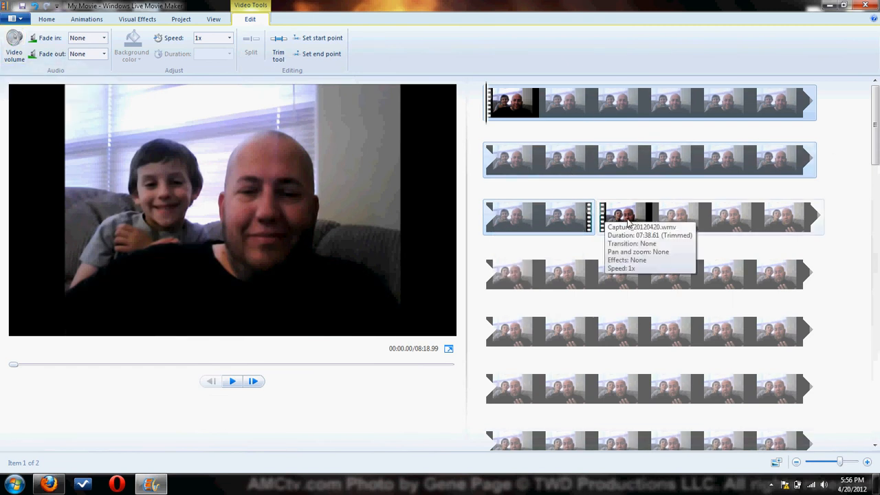
key("ctrl+z")
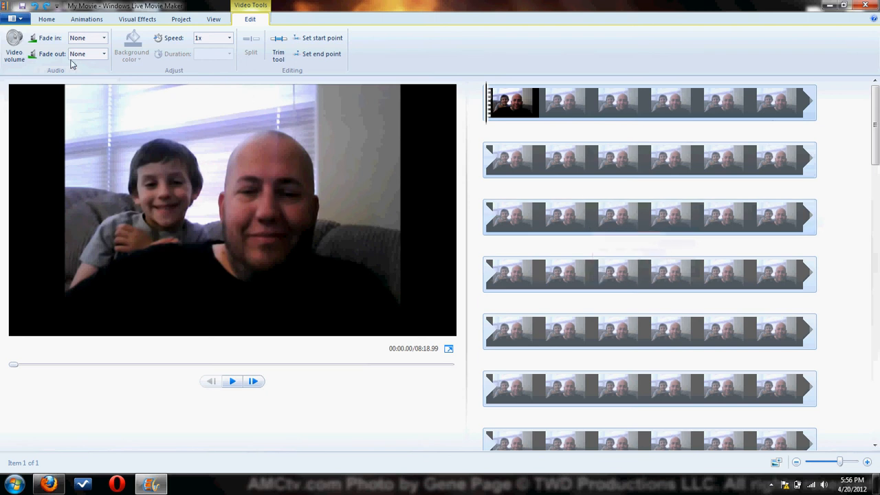
Lower the clip's video volume to about the middle of its range.
left_click(14, 43)
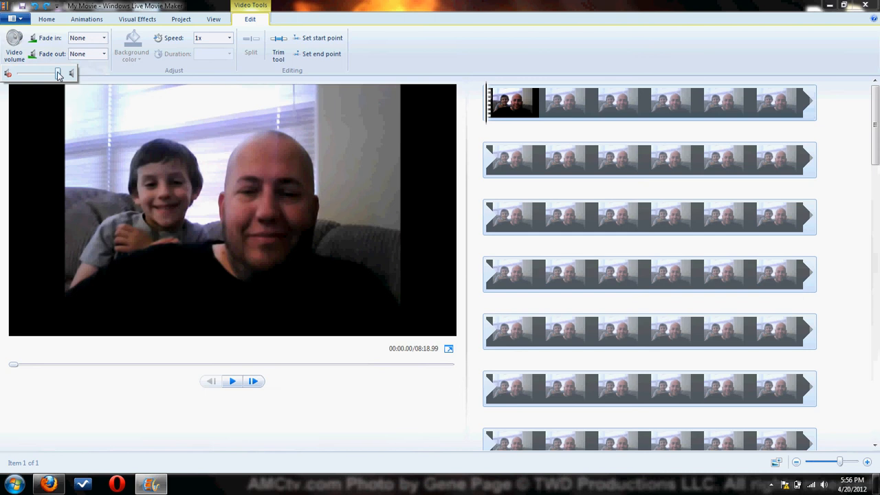
left_click_drag(59, 75, 43, 78)
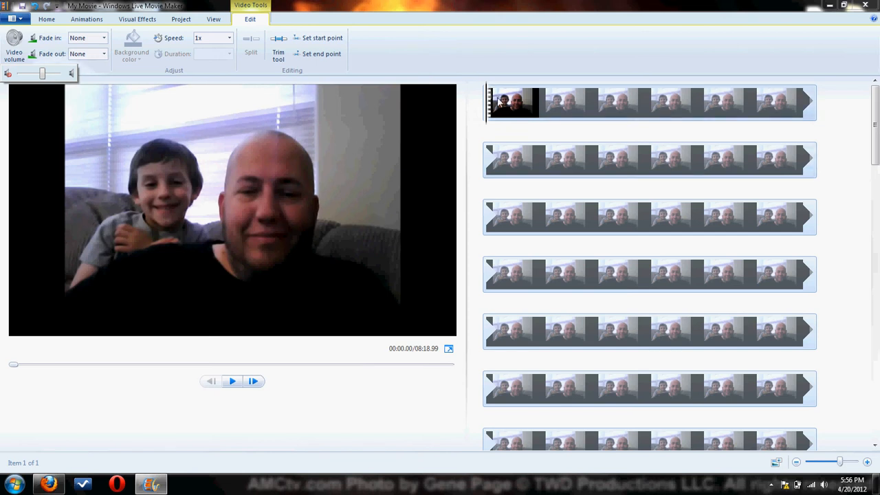
left_click(502, 102)
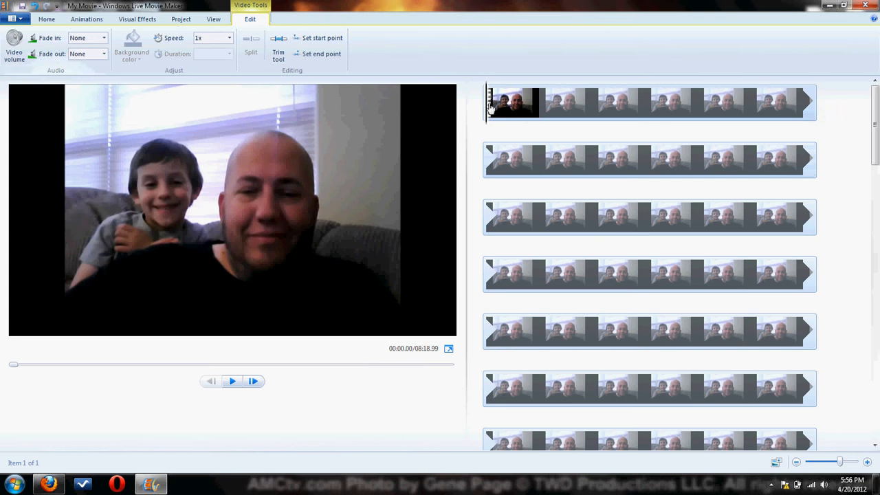
Add the audio file aaa from the Desktop as the project's music.
left_click(47, 20)
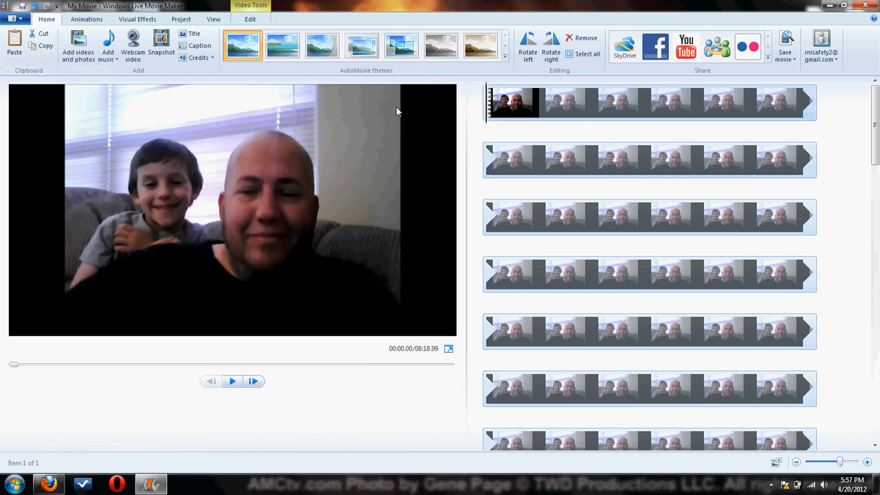
left_click(108, 45)
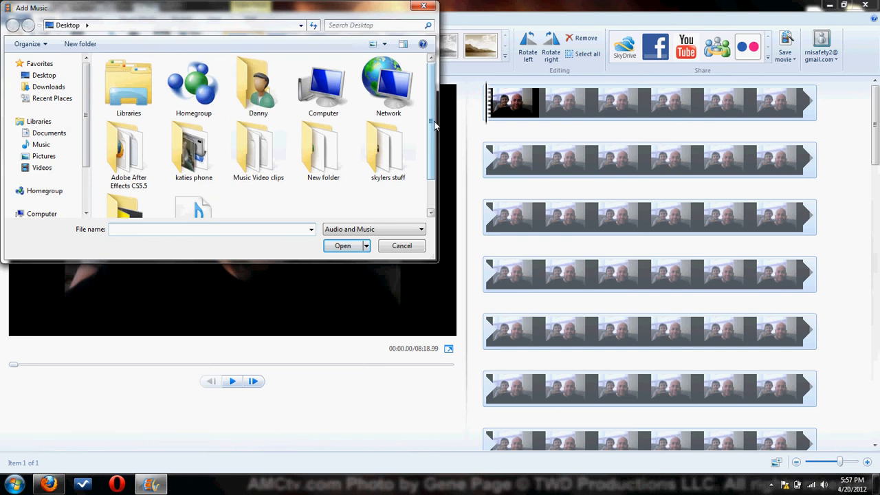
scroll(275, 158, "down", 1)
left_click(199, 177)
double_click(200, 177)
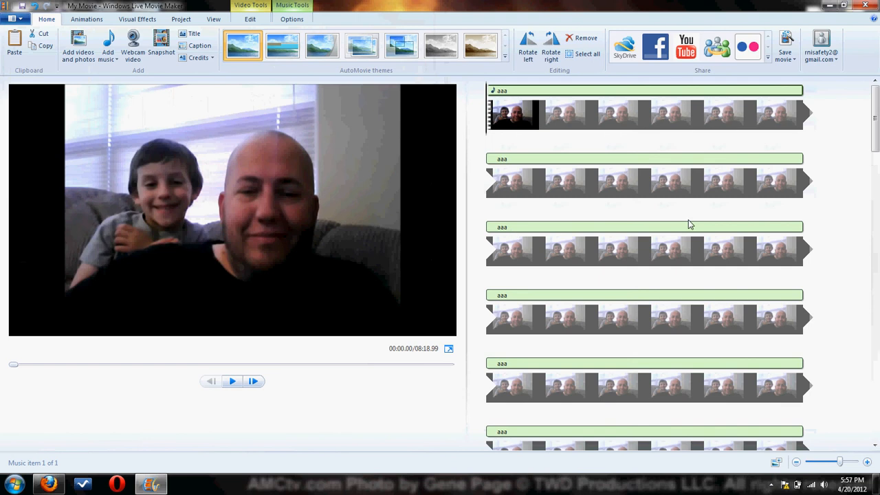
Check how far the aaa music track extends along the video, and delete the track from the project.
scroll(619, 275, "down", 2)
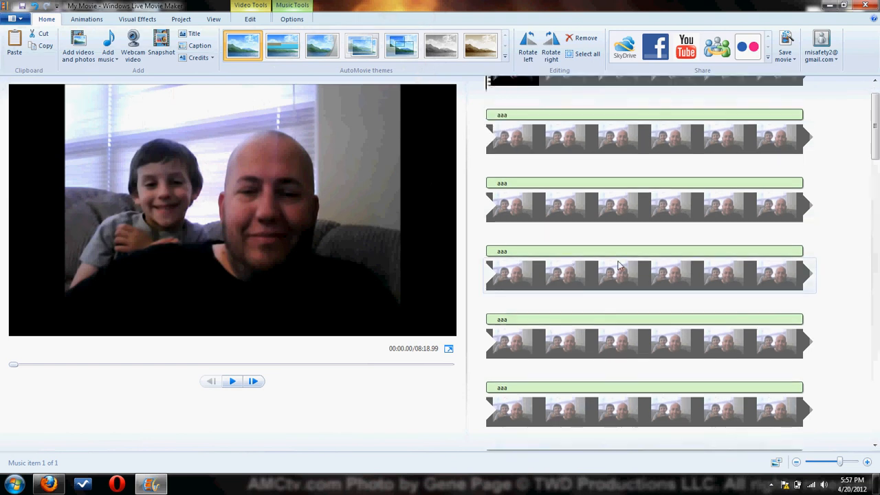
scroll(617, 282, "down", 4)
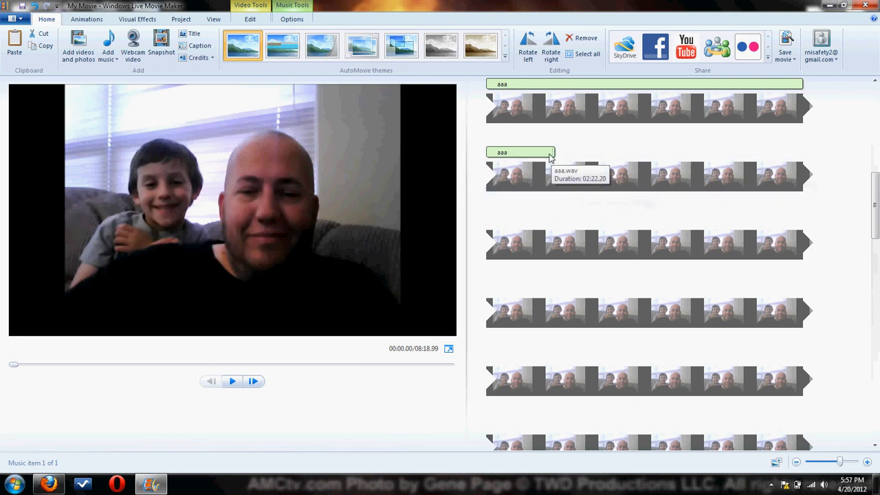
scroll(582, 247, "down", 2)
scroll(585, 318, "down", 10)
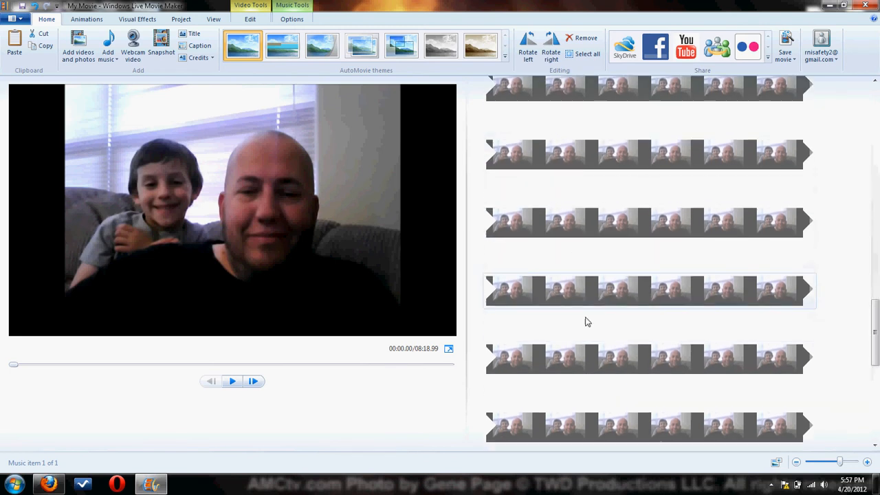
scroll(586, 324, "up", 12)
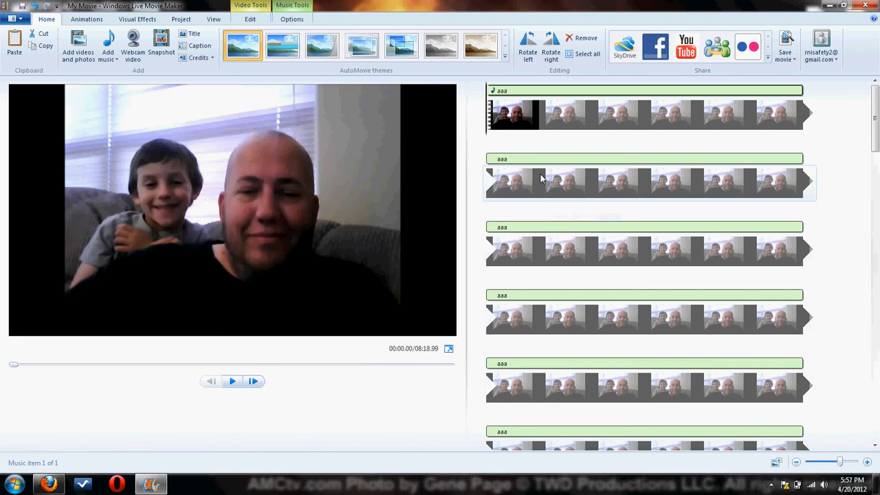
key("Delete")
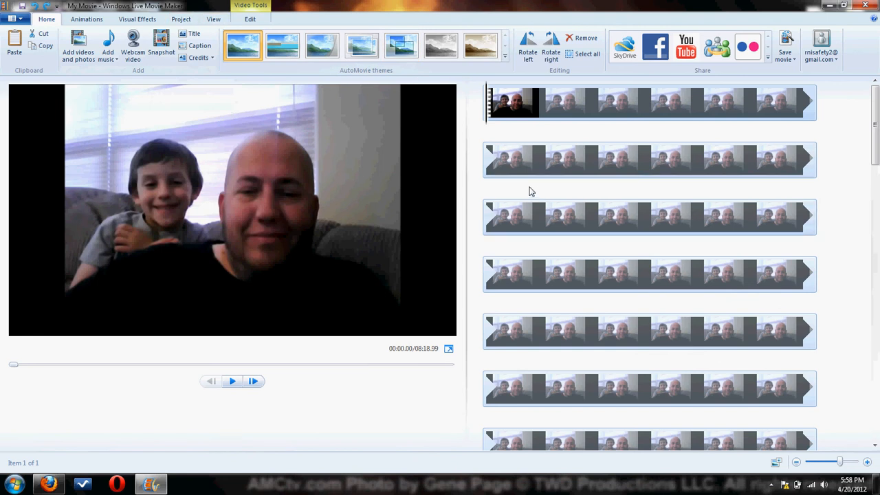
Start taking a snapshot of the current frame and cancel without saving the image.
left_click(163, 42)
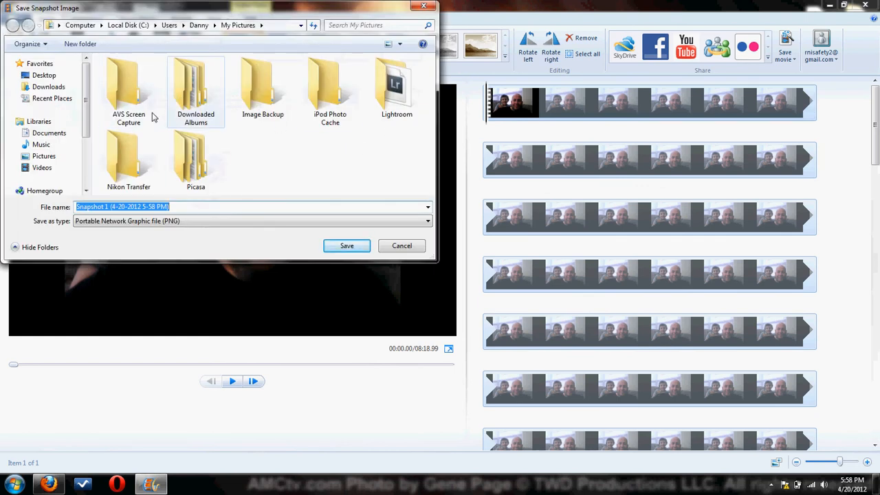
left_click(402, 246)
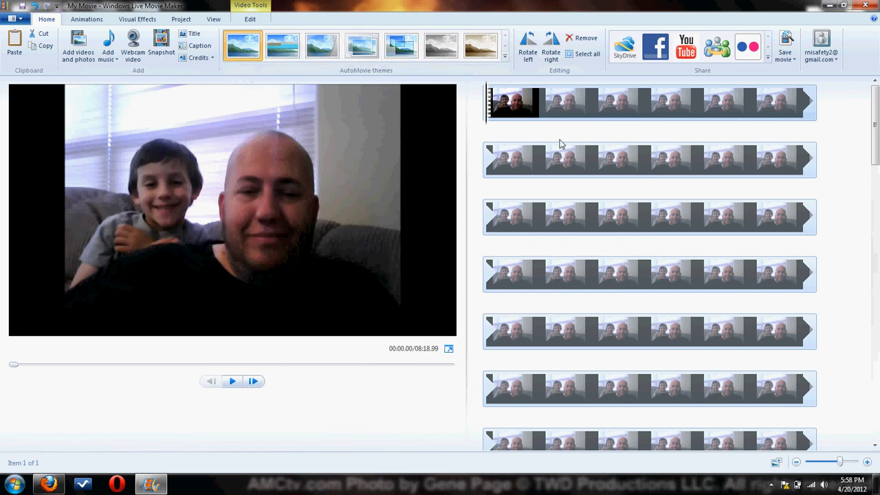
Apply the black and white AutoMovie theme to the video without adding any music.
mouse_move(446, 52)
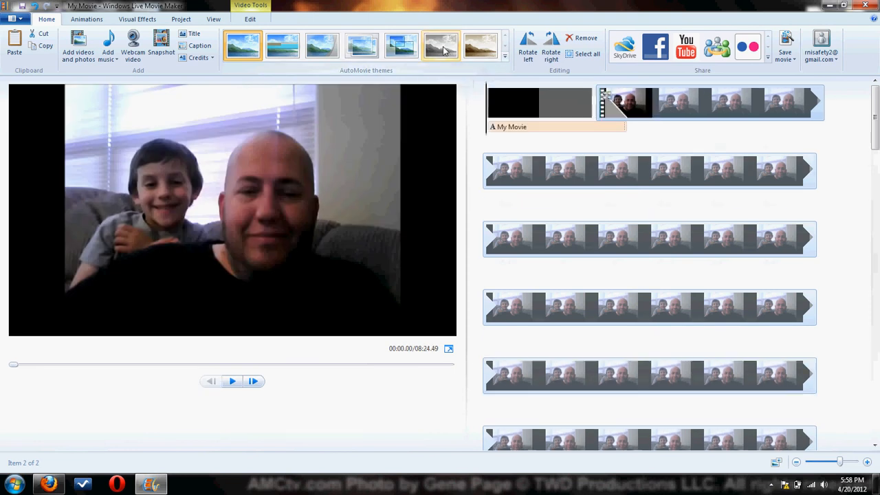
left_click(445, 52)
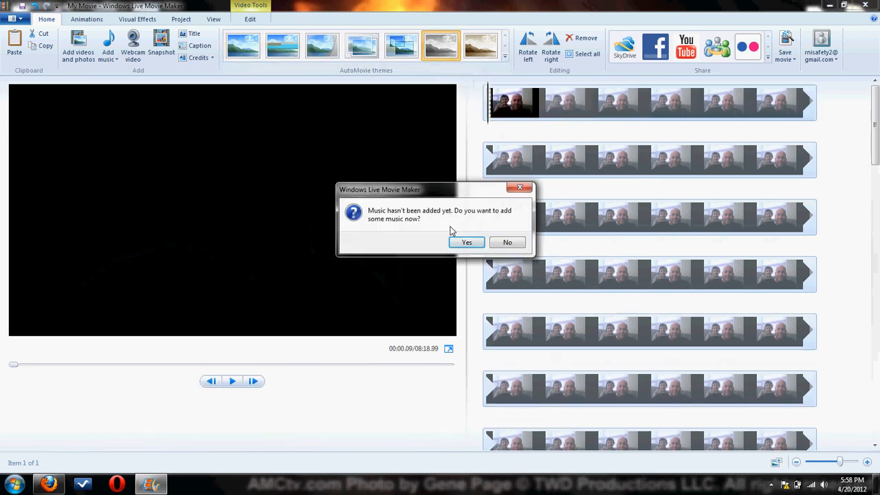
left_click(507, 243)
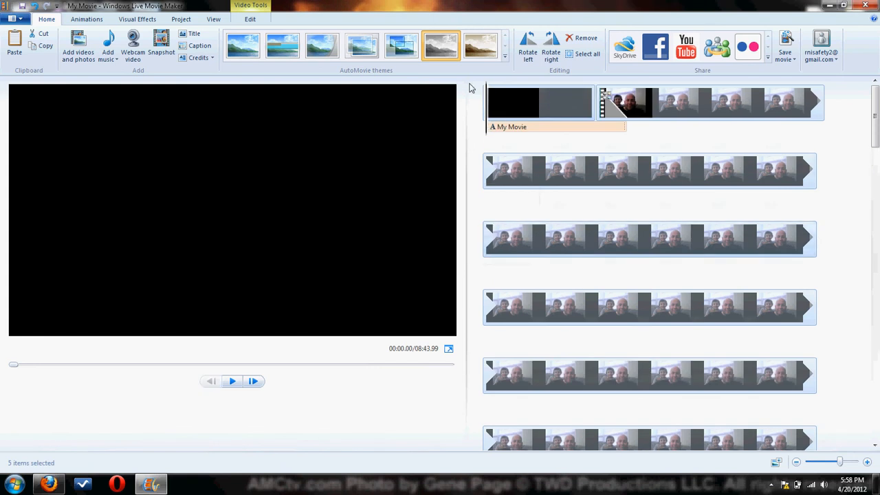
Preview the themed movie from its title through the start of the video, and undo the theme.
double_click(507, 110)
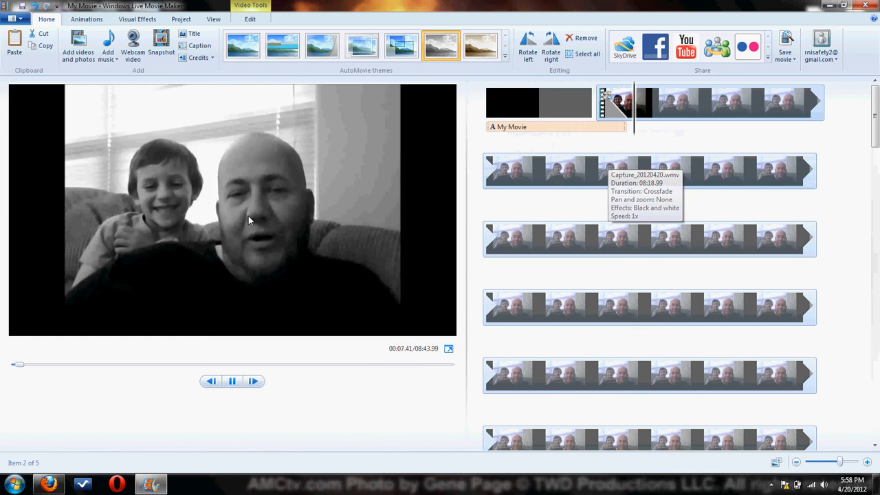
left_click(444, 180)
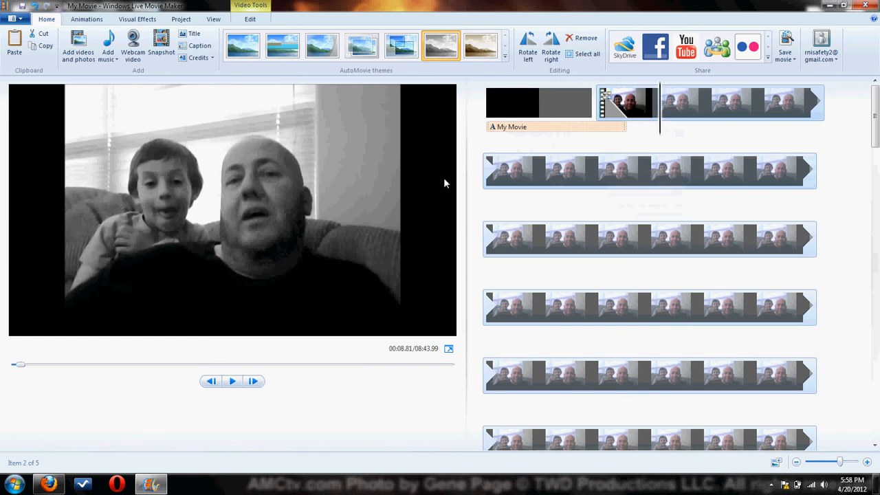
key("ctrl+z")
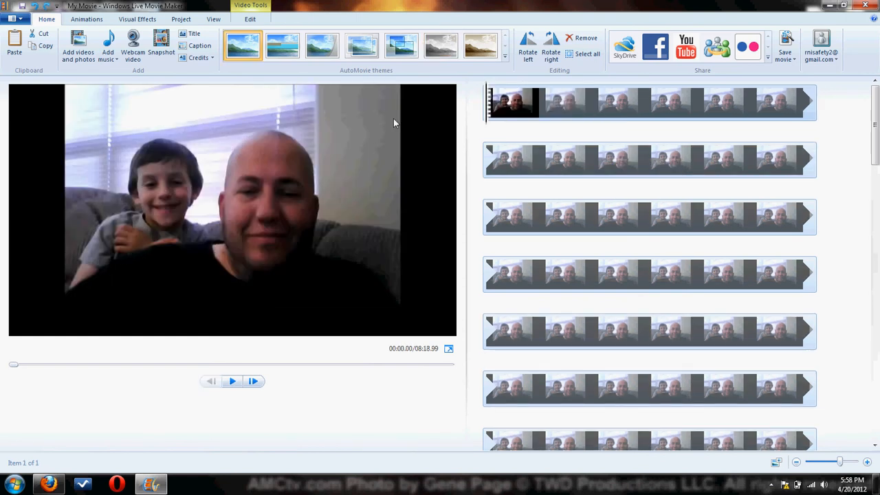
Rotate the video left, play a short preview of it, and undo the rotation.
left_click(530, 46)
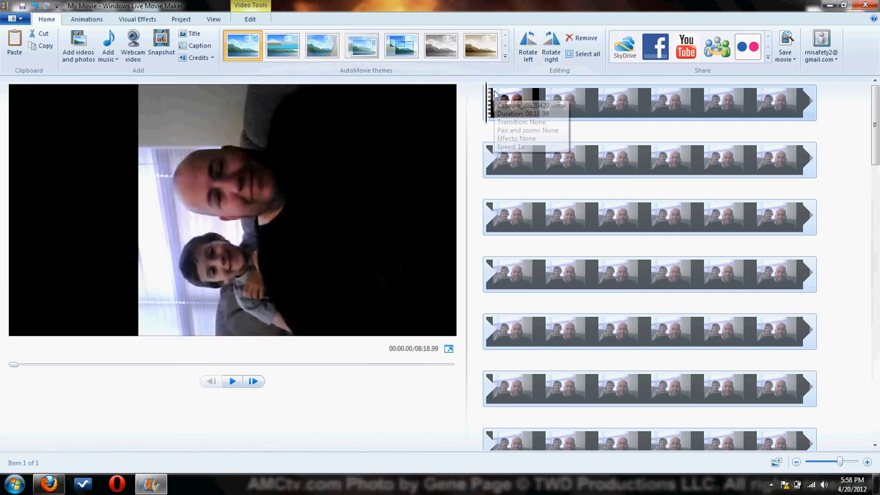
key("space")
key("space")
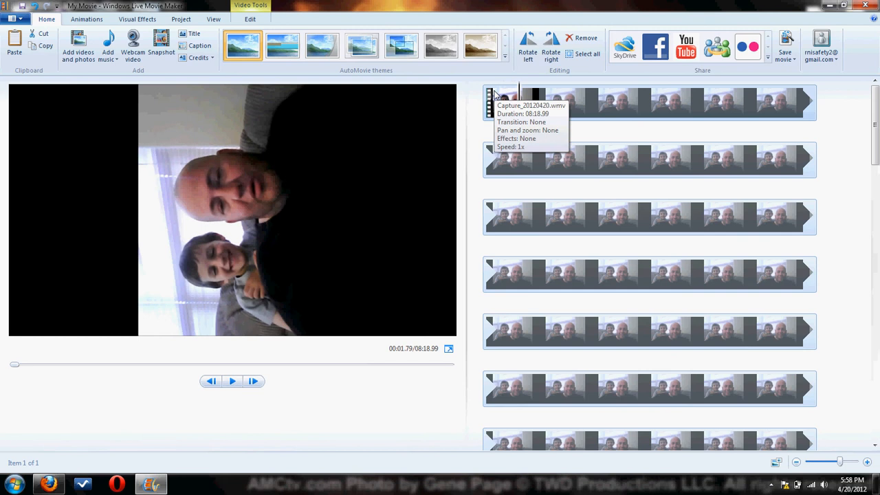
key("ctrl+z")
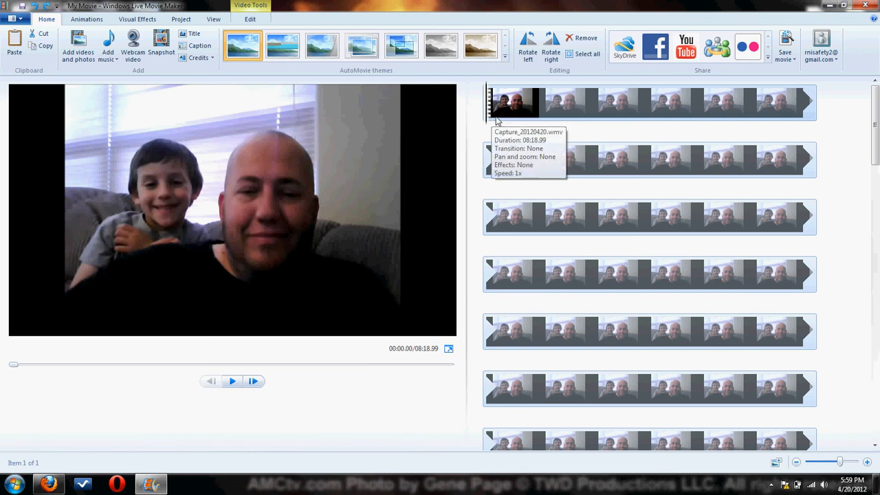
Add a title before the video and replace its default text with "RMC Presents".
left_click(193, 36)
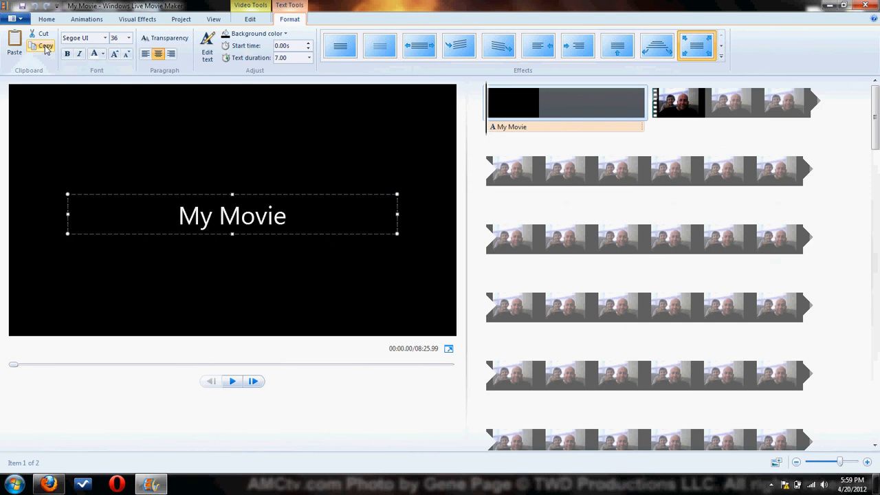
left_click_drag(300, 226, 220, 223)
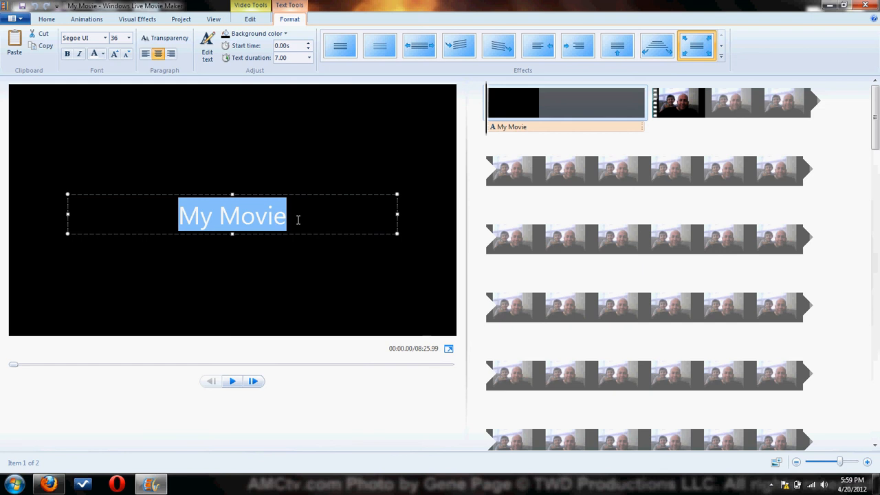
left_click_drag(298, 220, 201, 231)
type("RMC")
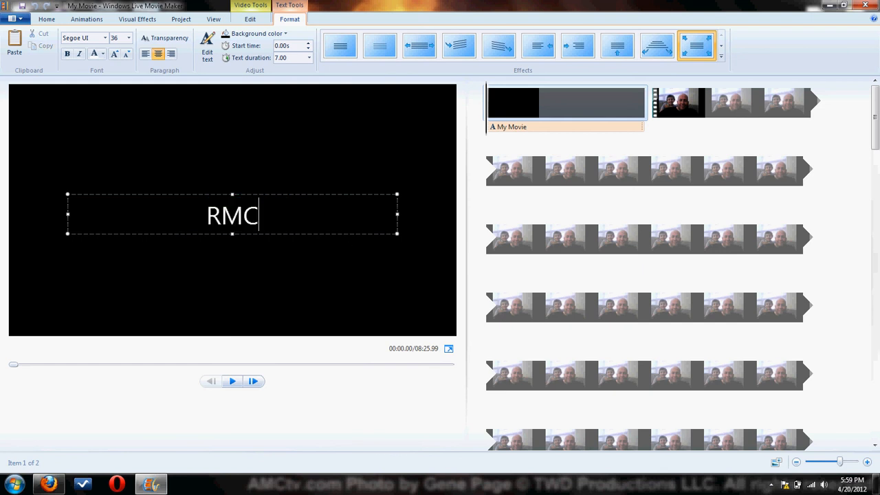
type(" Presents")
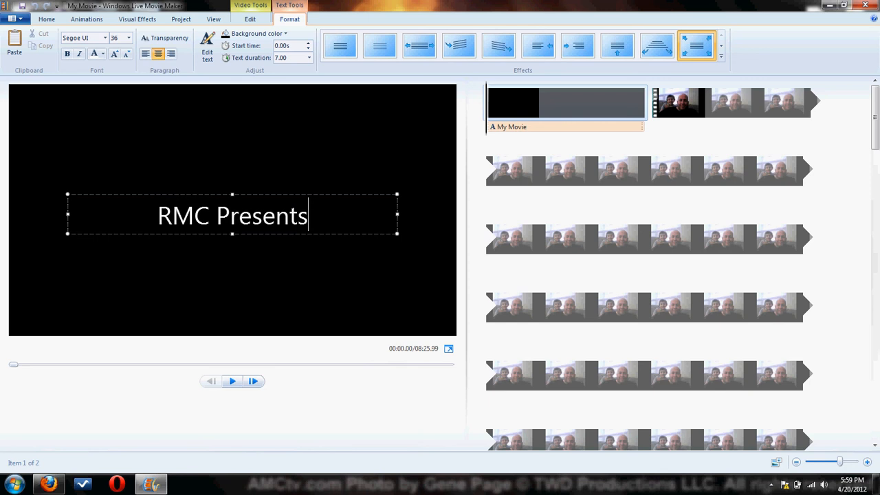
Add a second line to the title reading "Kroger Match ups for".
key("Return")
type("Krog")
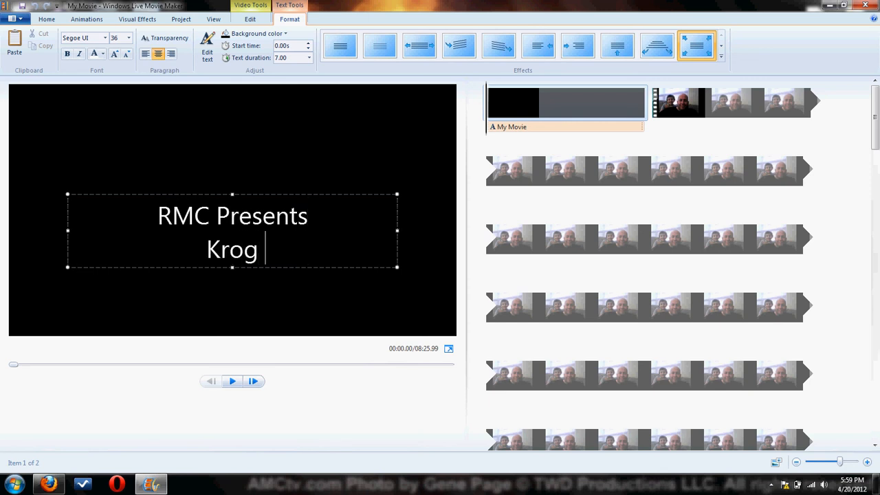
key("BackSpace")
type("er M")
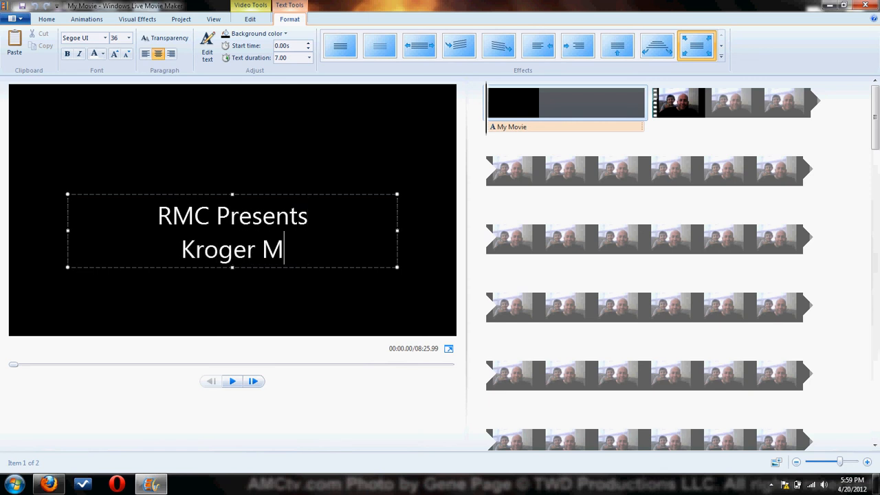
type("atch ups for")
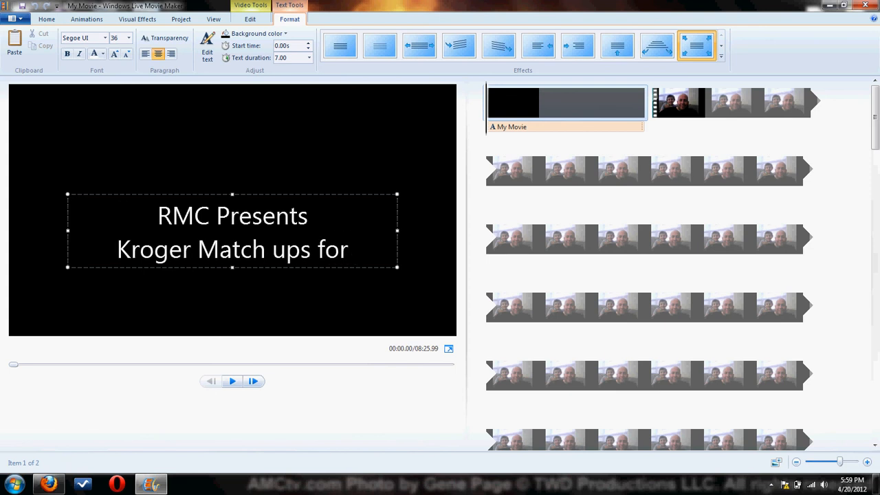
Add a third title line reading "4/18 through 4/24", checking the system calendar for the end date.
key("Return")
type("4/")
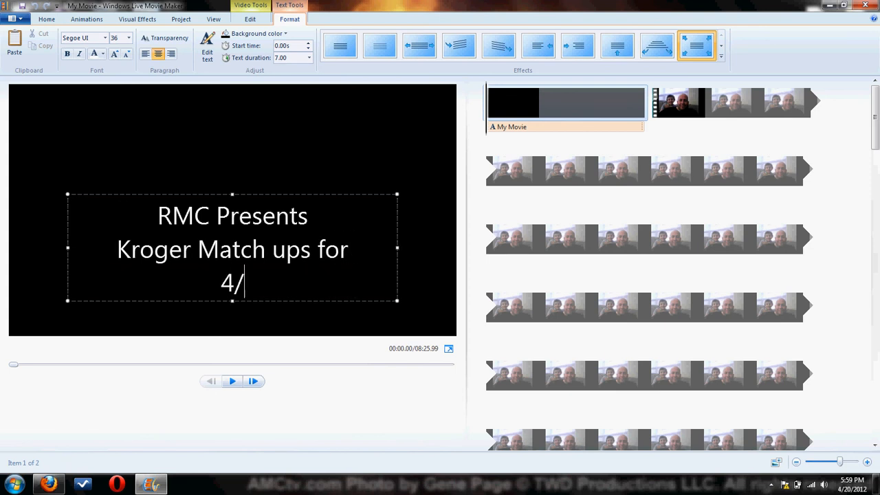
type("18 t")
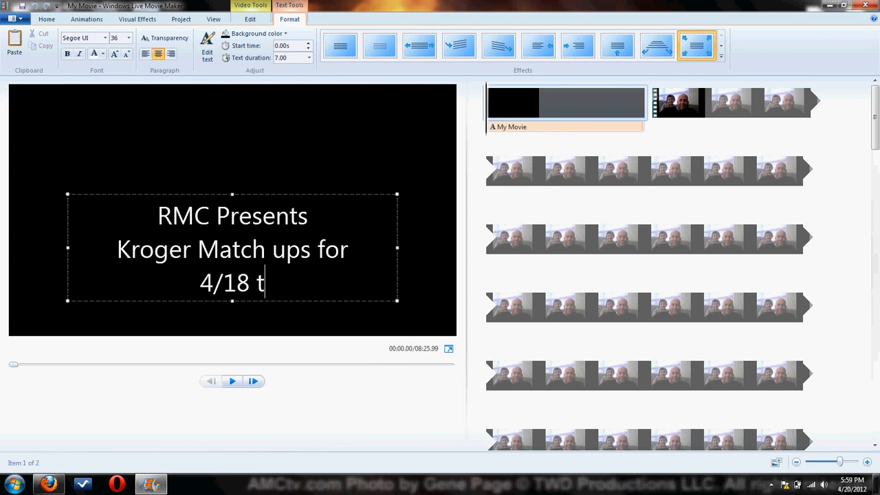
type("hrough")
key("BackSpace")
key("BackSpace")
type("ugh")
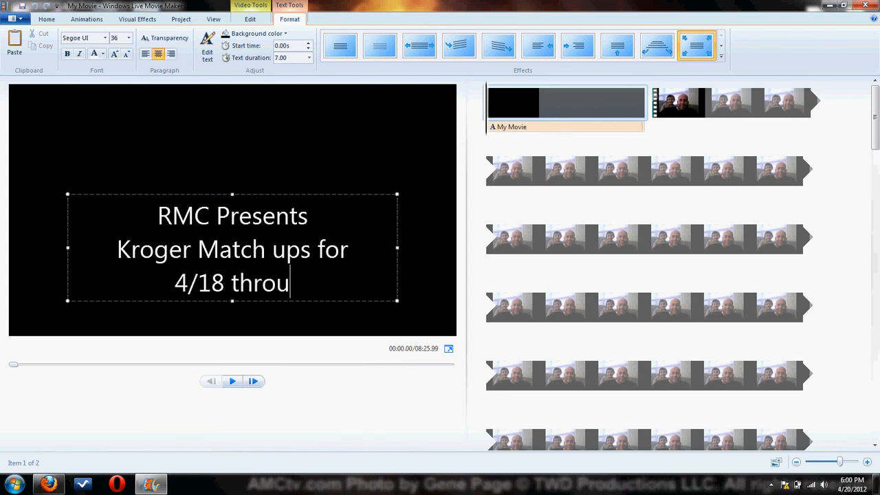
left_click(853, 487)
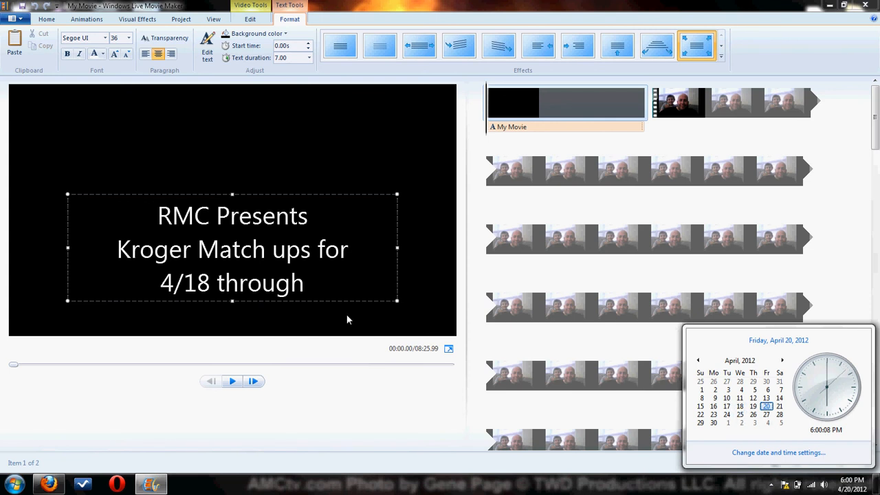
left_click(334, 298)
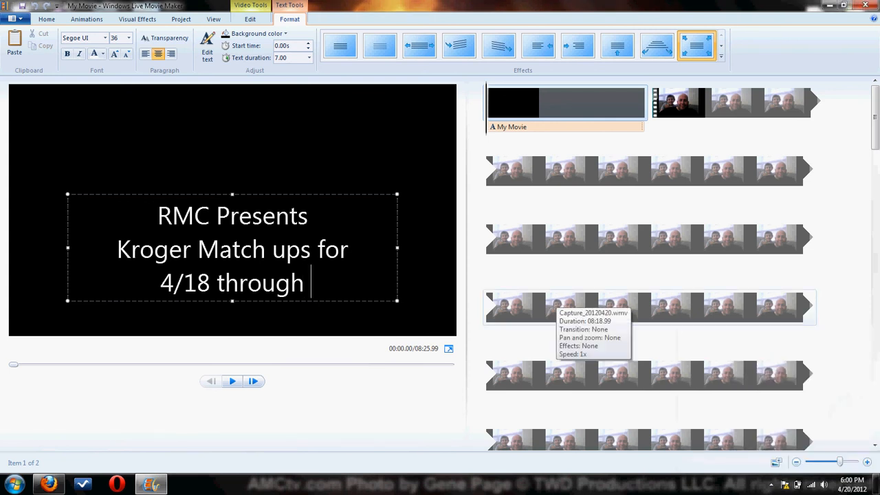
type("4/24")
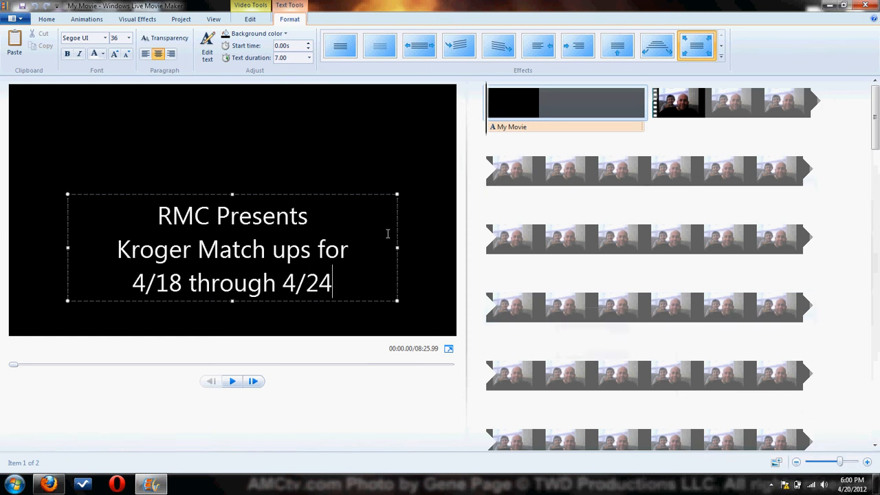
Preview the title clip from its beginning.
left_click(495, 102)
key("space")
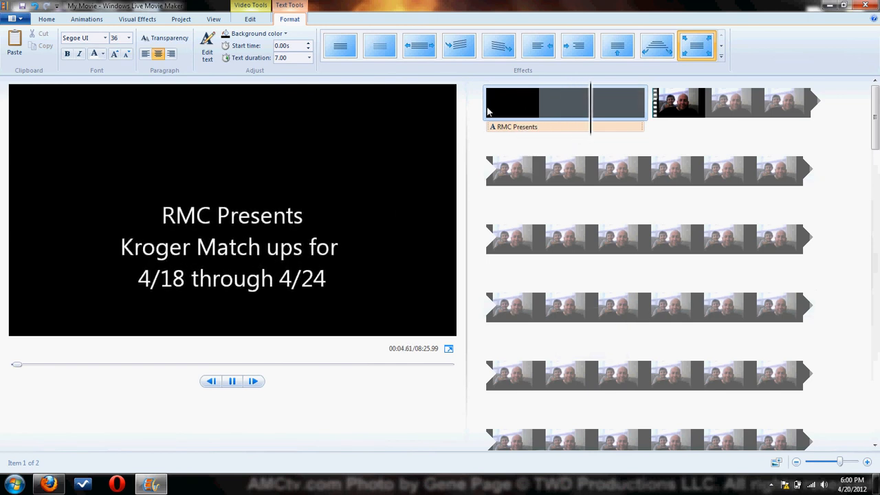
left_click(511, 129)
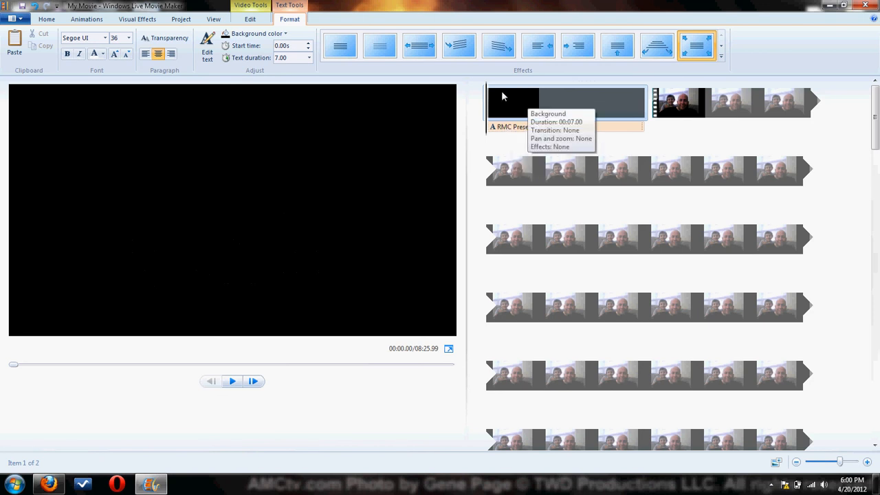
Change the font of the whole title text to Rosewood Std Regular.
left_click(496, 128)
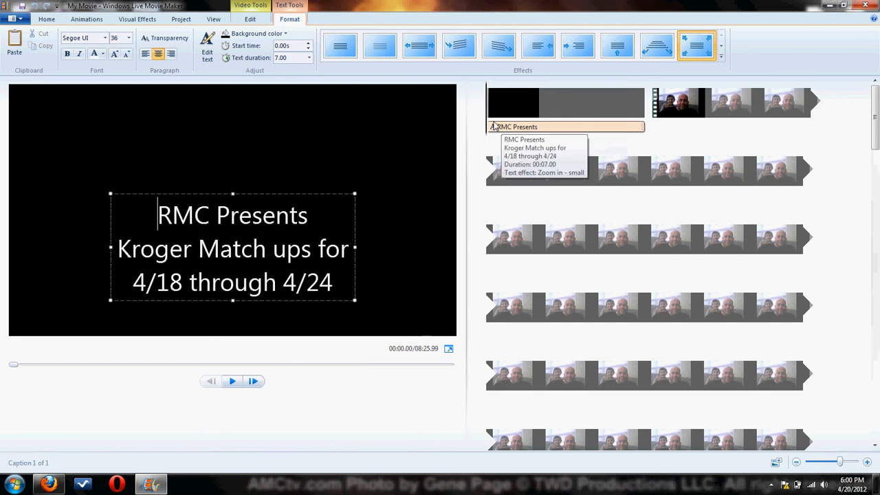
left_click_drag(337, 283, 183, 215)
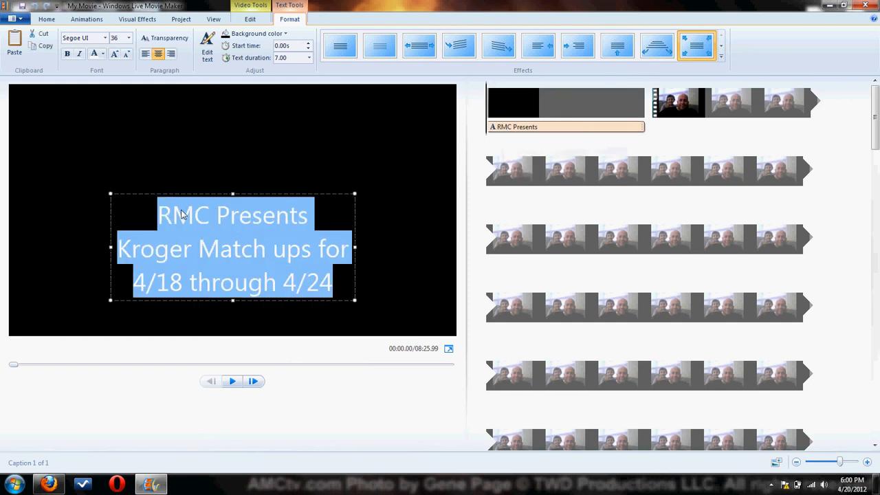
left_click(104, 38)
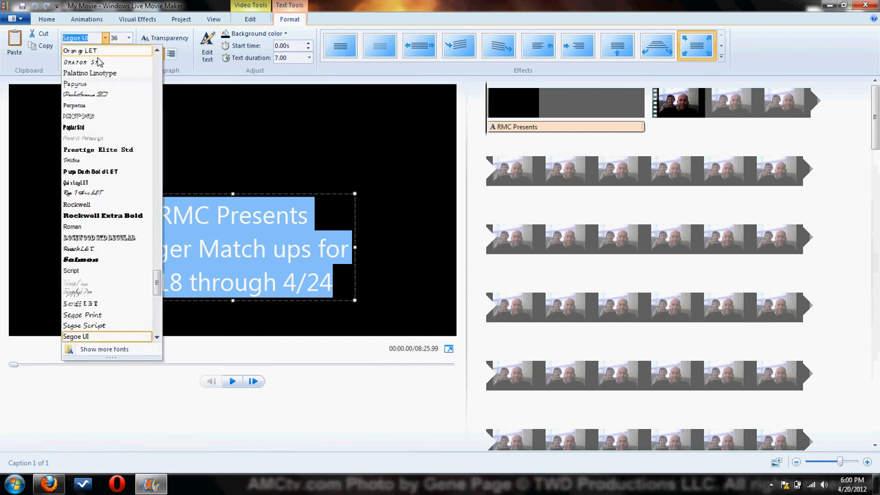
left_click(99, 238)
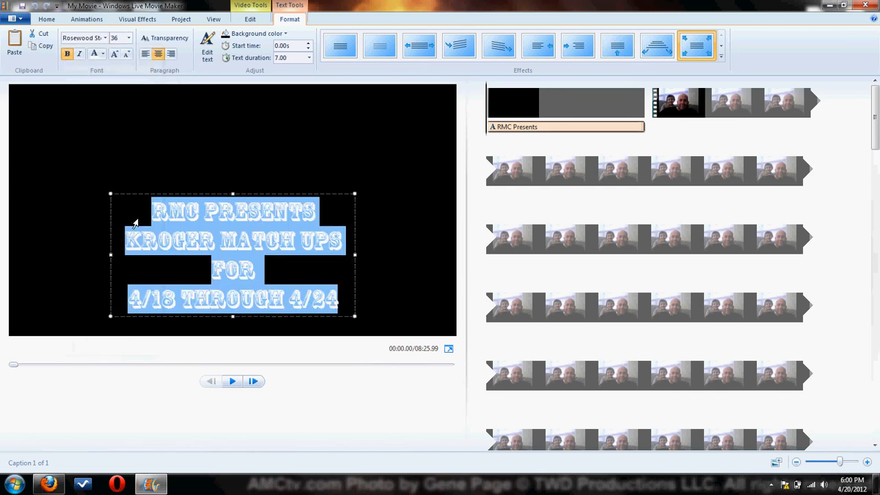
Stretch the title's text box across the full frame width and set all its text to size 72.
left_click_drag(110, 194, 4, 80)
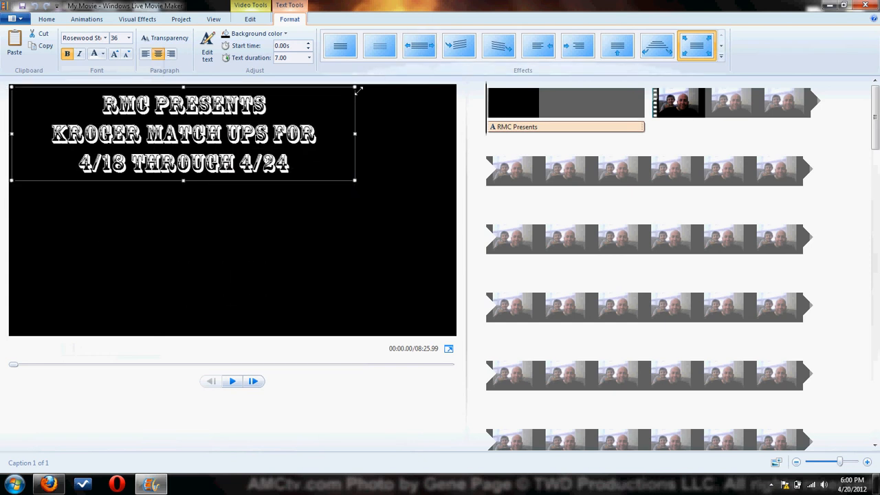
left_click_drag(359, 91, 474, 76)
left_click_drag(372, 170, 157, 103)
left_click(128, 38)
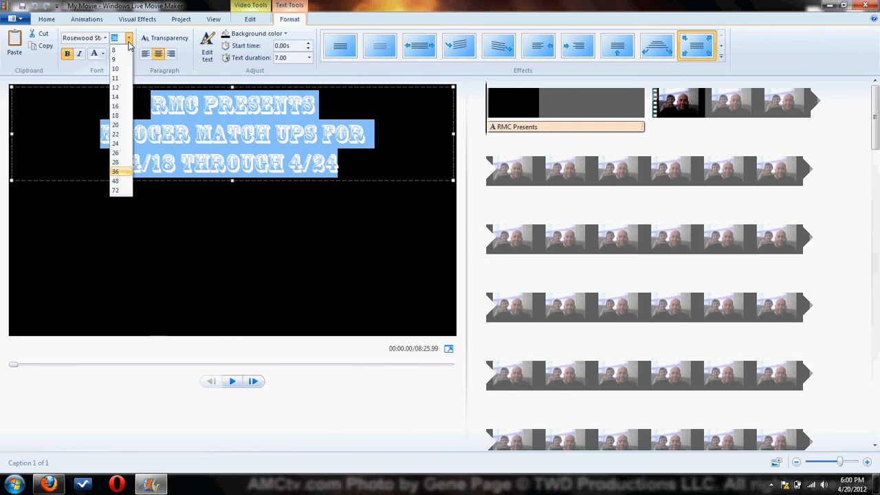
left_click(117, 191)
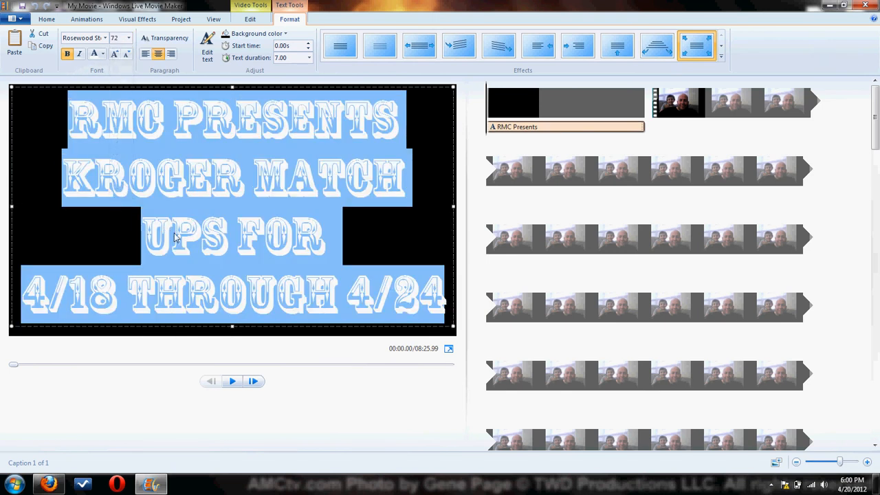
Replace the space after "Kroger" with a line break so "Match ups for" starts on its own line.
left_click(246, 180)
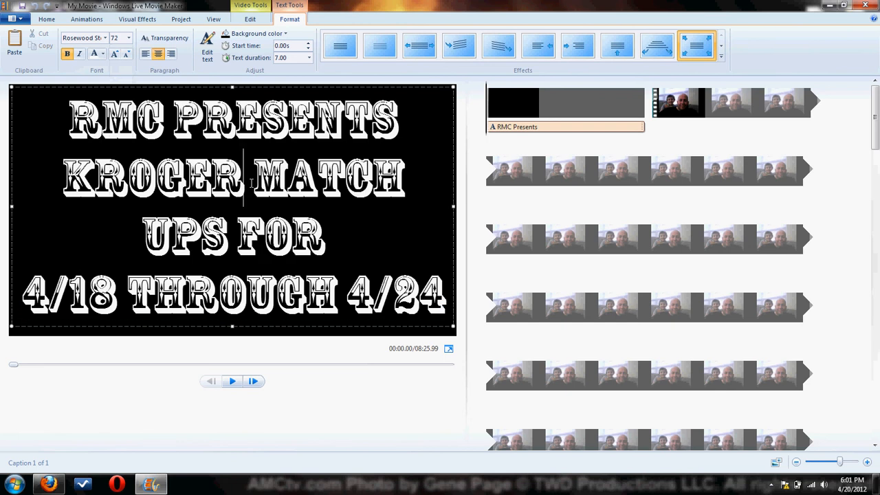
key("Delete")
key("Return")
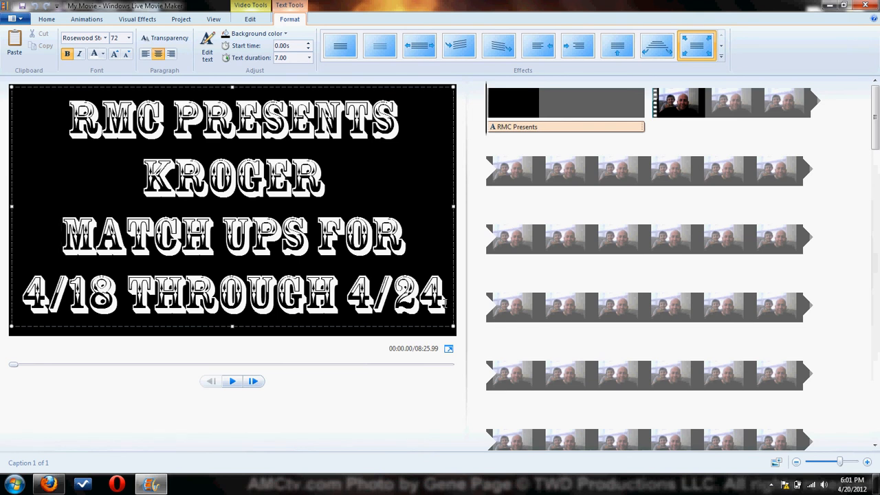
Color the entire title text red.
left_click_drag(446, 301, 96, 145)
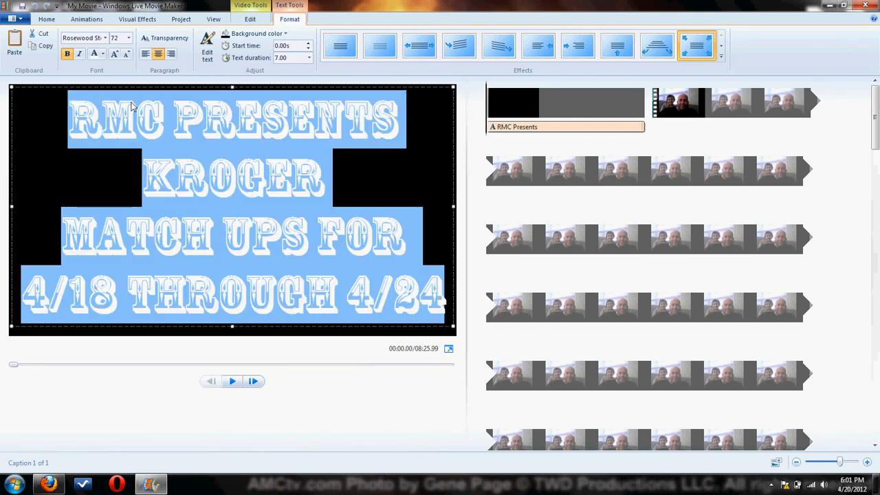
left_click(102, 54)
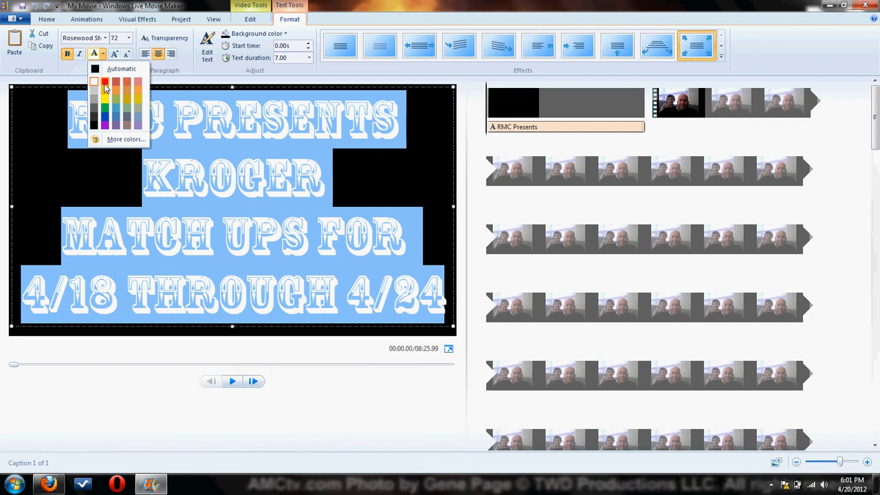
left_click(105, 83)
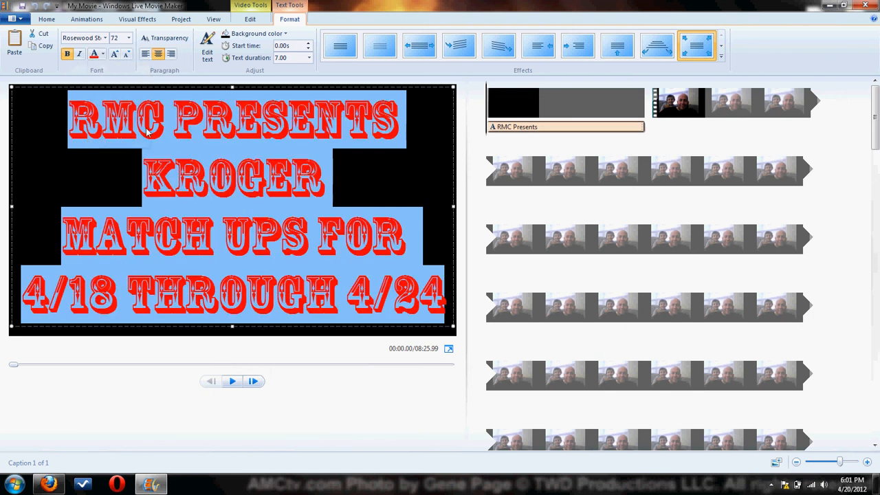
left_click(386, 173)
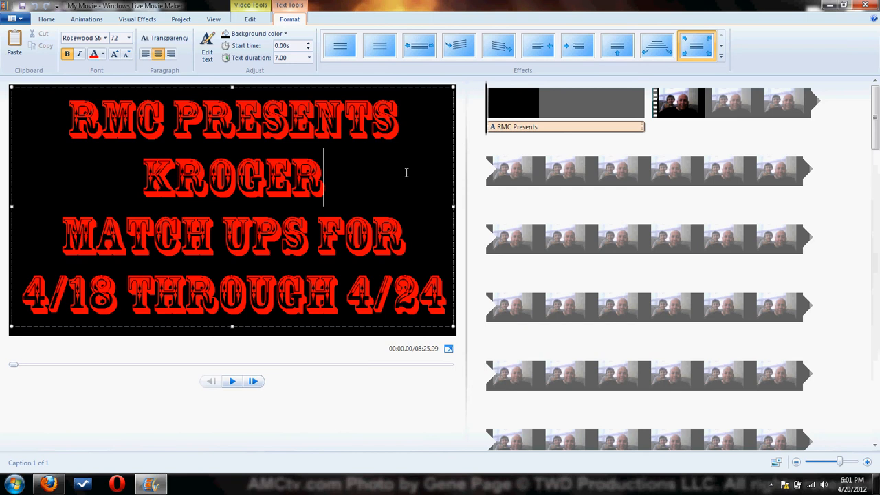
Set the title clip's background color to yellow and play the title.
left_click(525, 103)
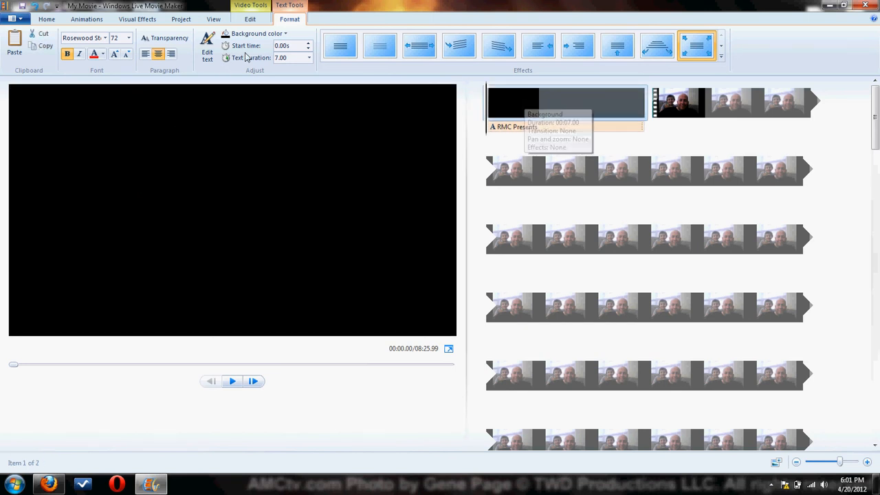
left_click(255, 34)
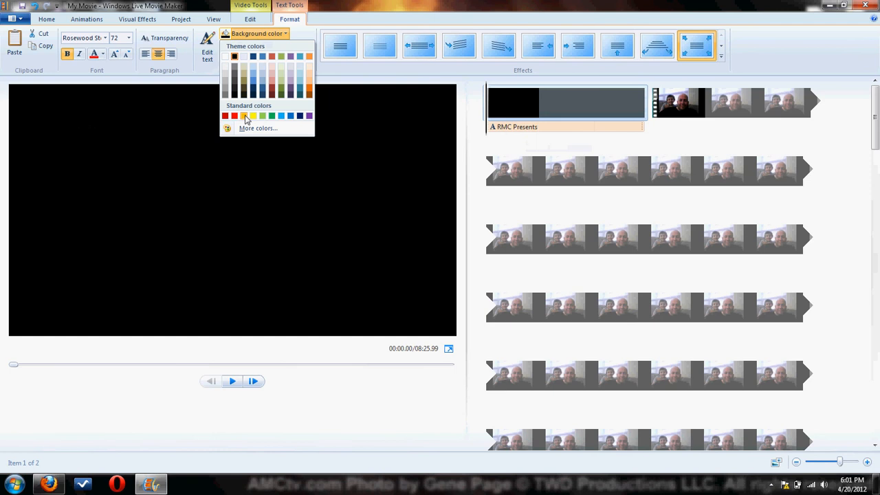
left_click(253, 117)
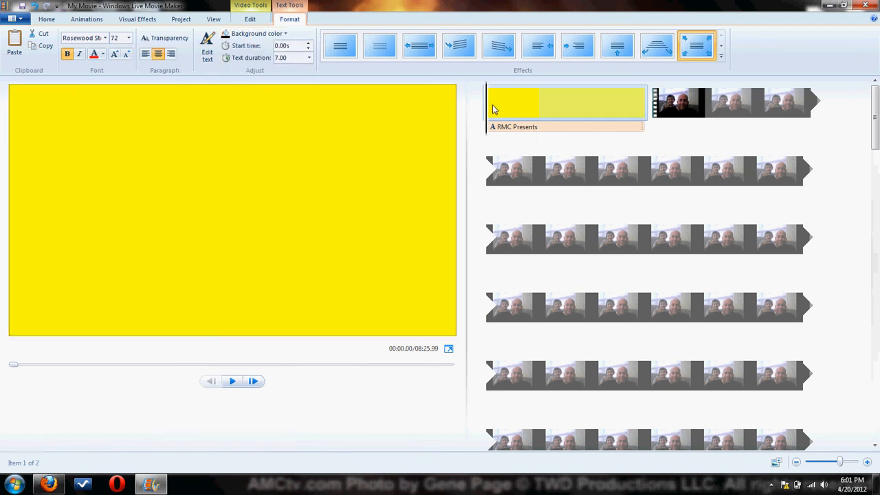
key("space")
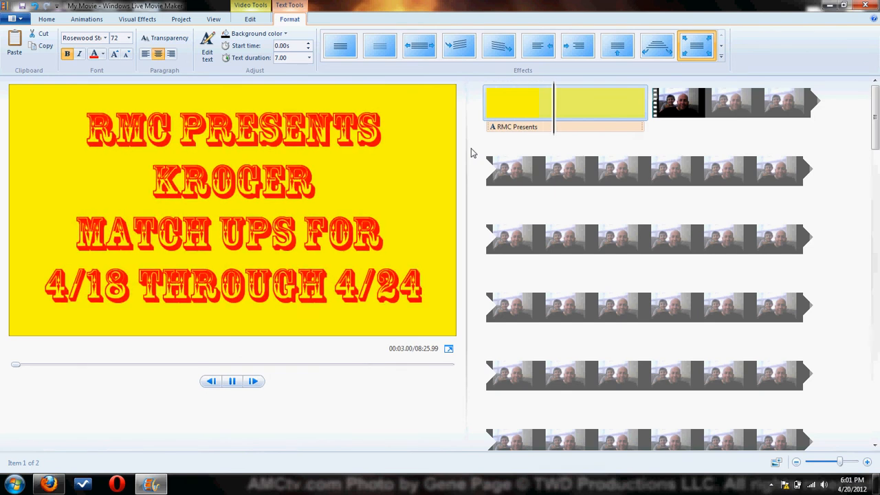
Apply the first Cinematic text effect to the title.
left_click(501, 112)
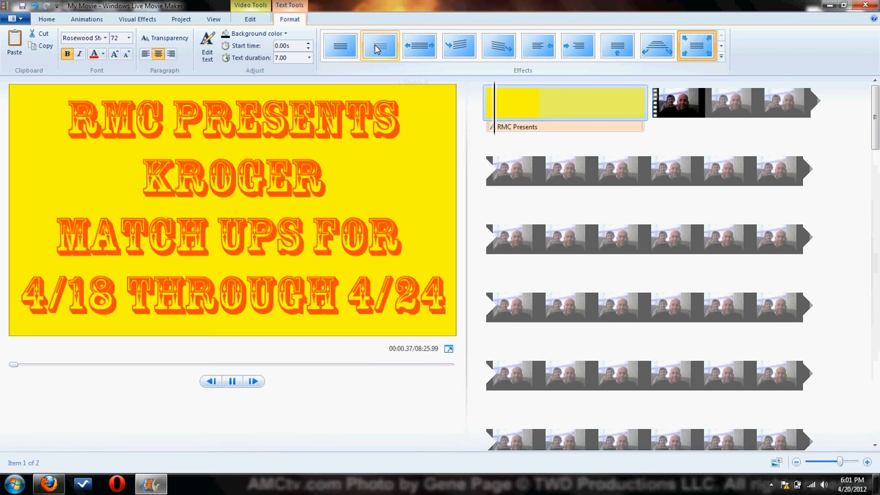
left_click(720, 57)
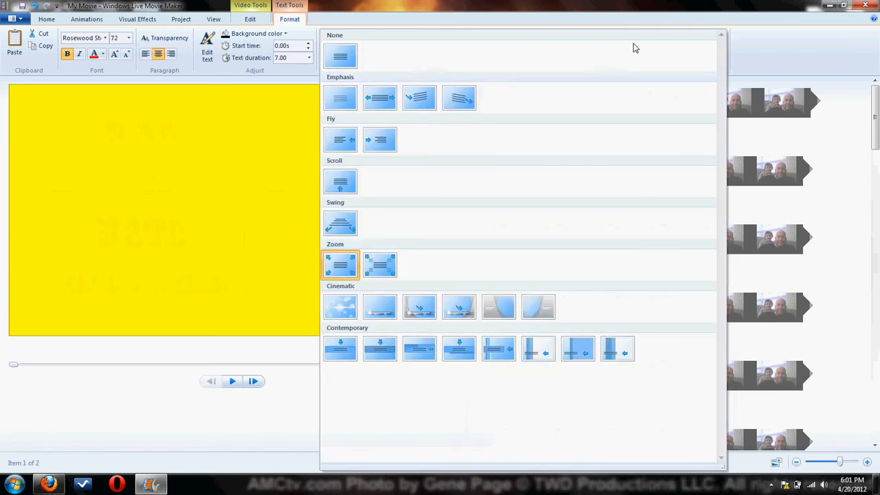
left_click(337, 310)
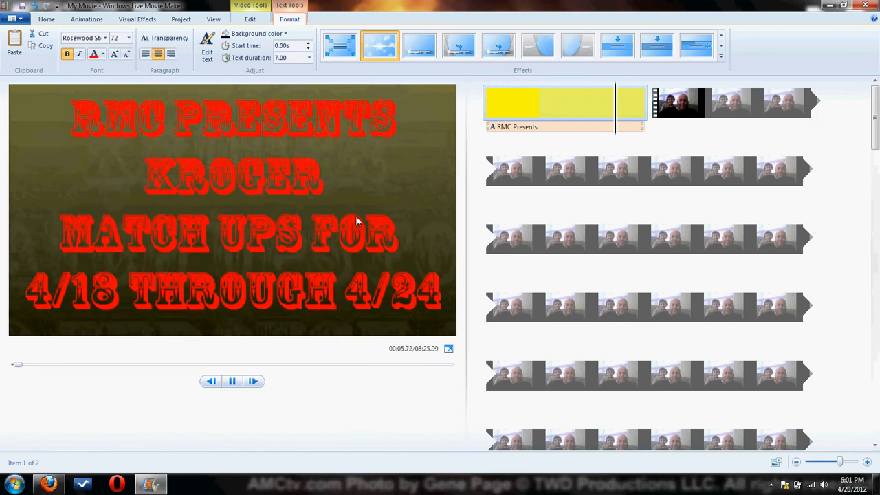
Apply the Zoom in - big text effect to the title.
left_click(516, 99)
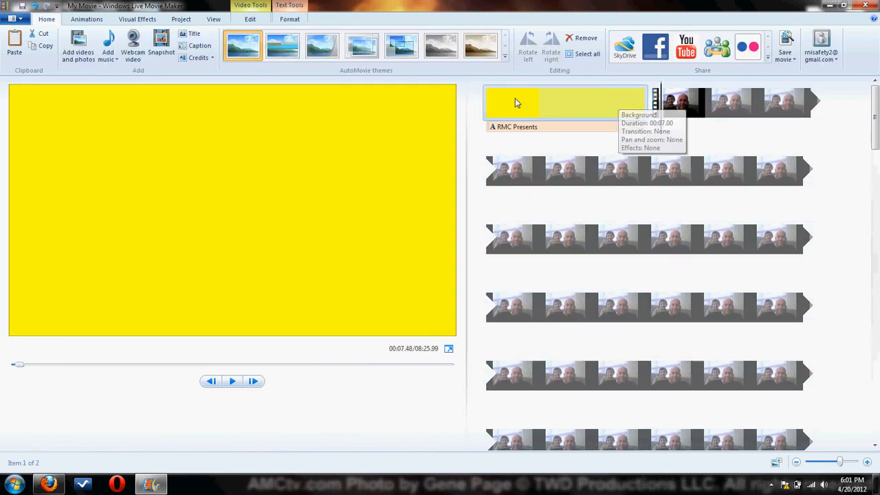
left_click(289, 19)
left_click(720, 58)
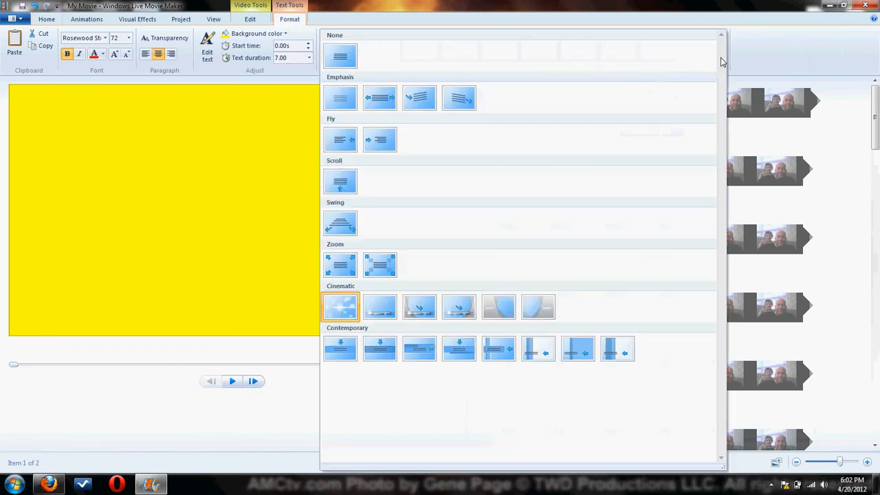
left_click(380, 268)
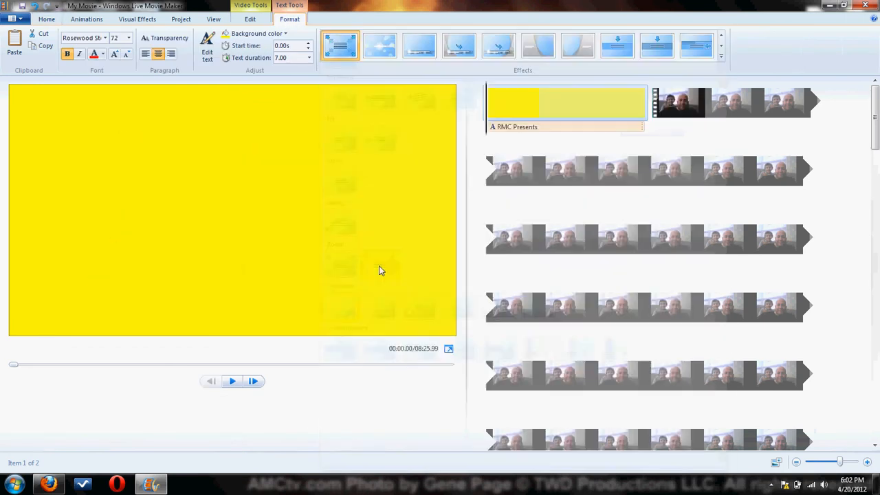
Change the title's text effect to the first one in the Zoom group and play the title clip.
left_click(721, 57)
left_click(342, 261)
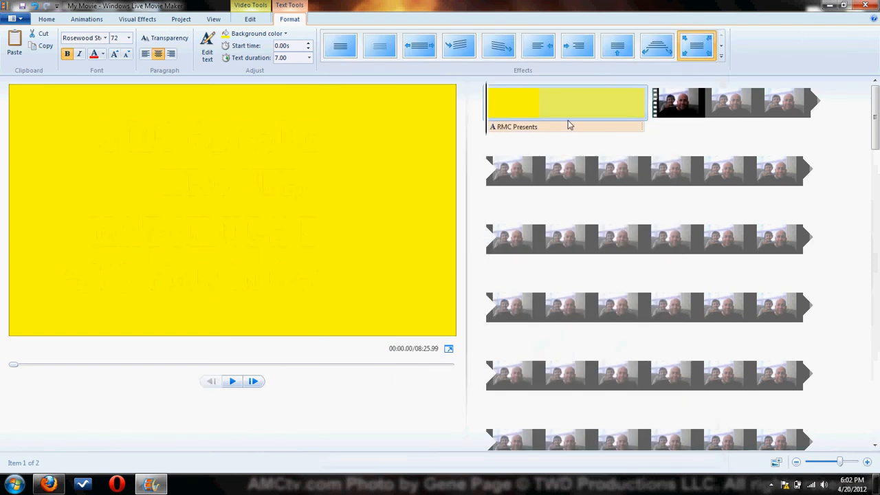
key("space")
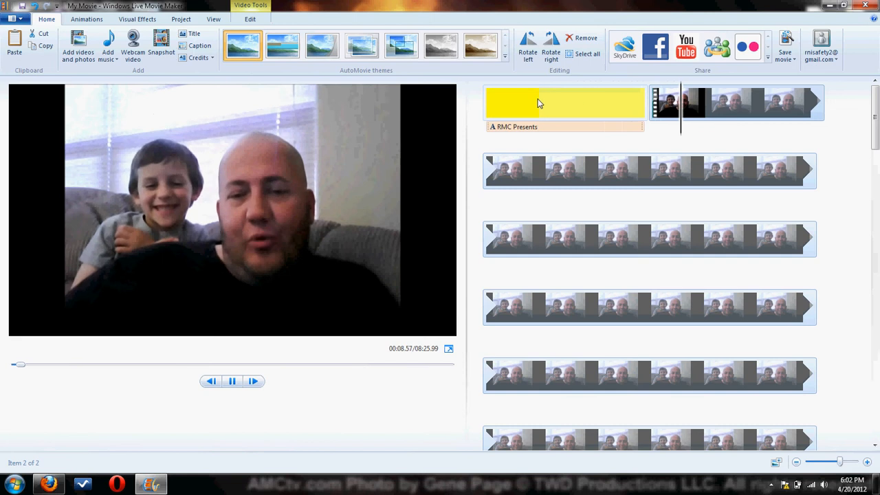
left_click(539, 103)
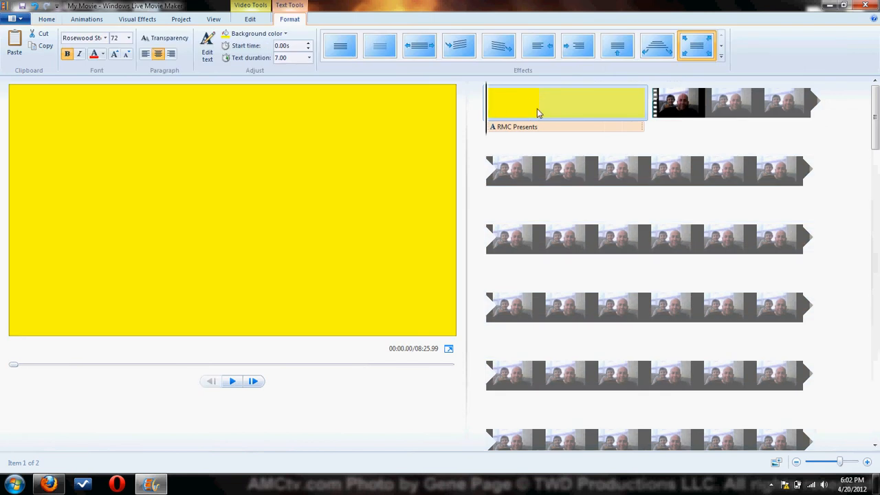
key("space")
Set the yellow title clip's duration to 3.50 seconds and play it back.
left_click(664, 108)
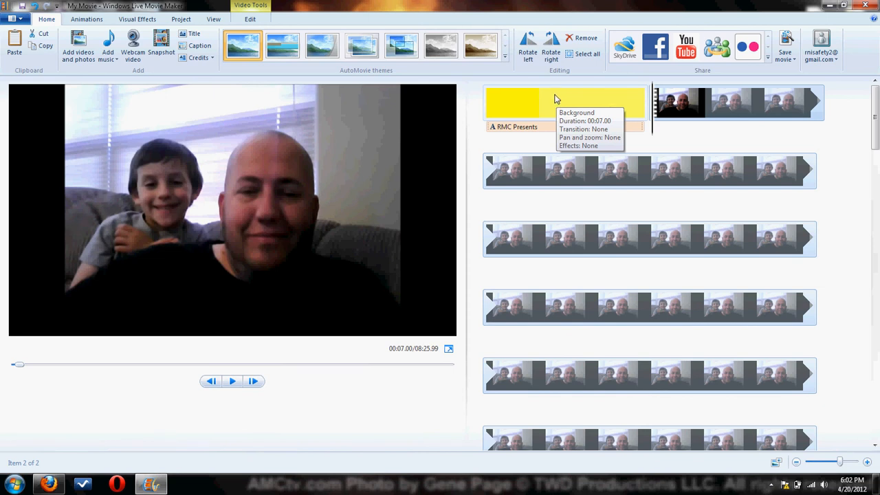
left_click(517, 108)
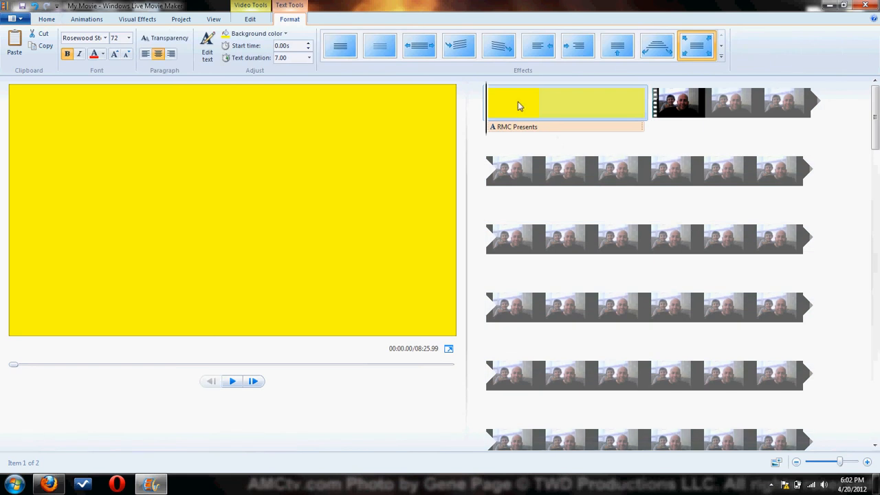
left_click(518, 101)
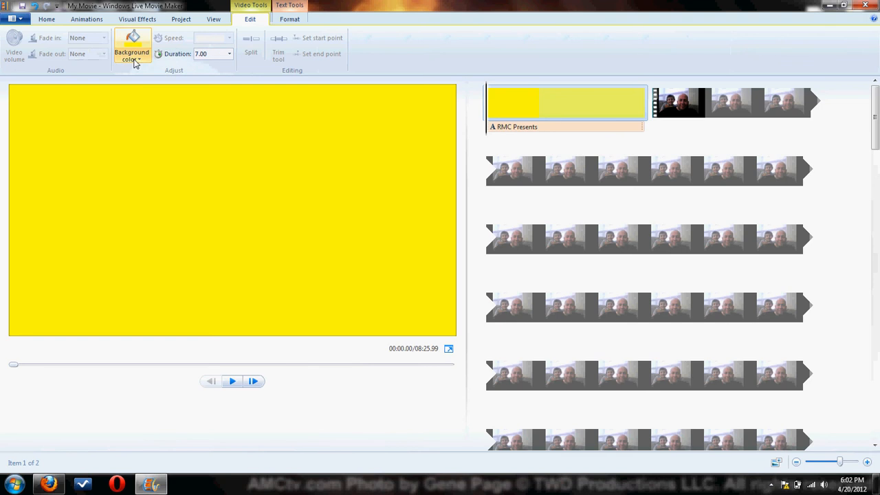
left_click(229, 55)
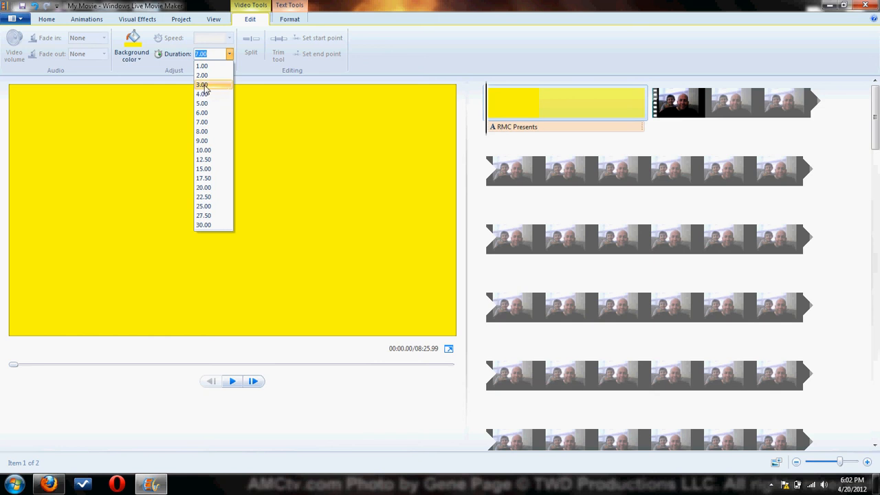
left_click(203, 85)
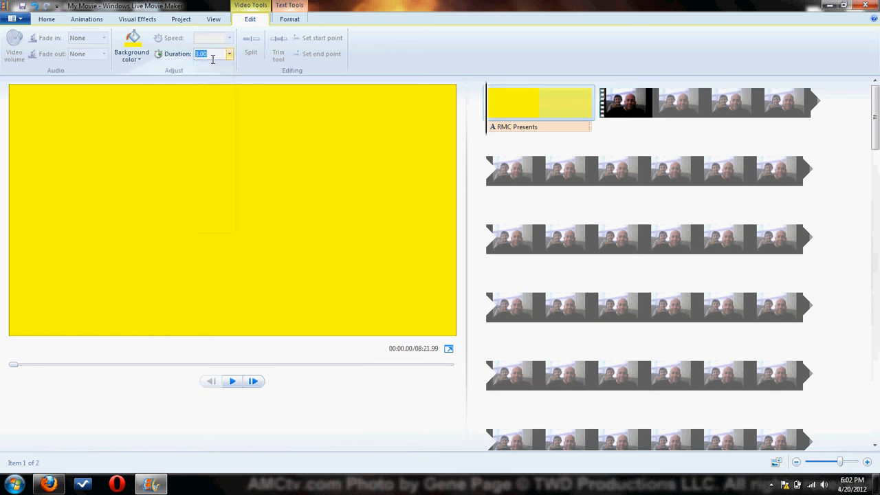
key("Return")
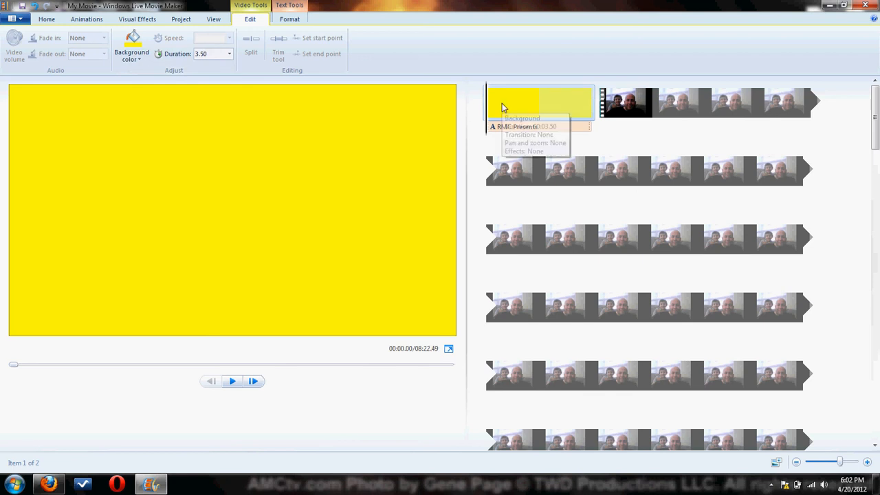
key("space")
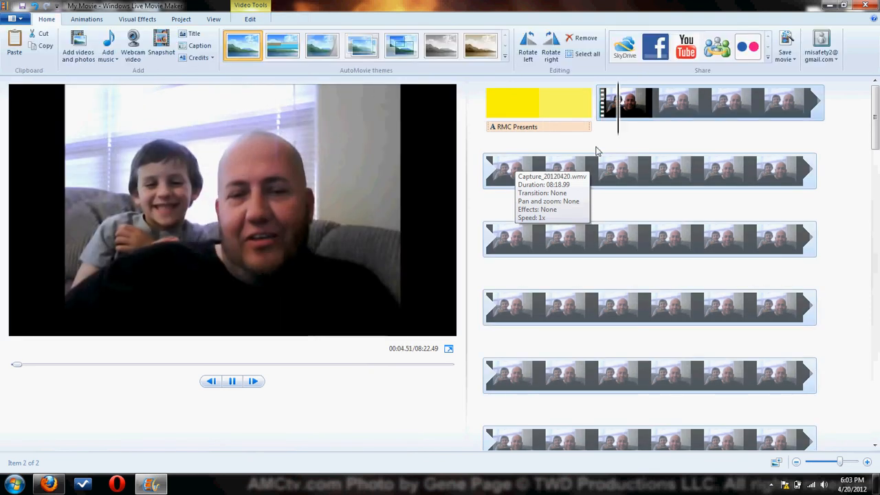
Apply the Dissolve rough transition to the start of the webcam video, following the title clip.
left_click(616, 110)
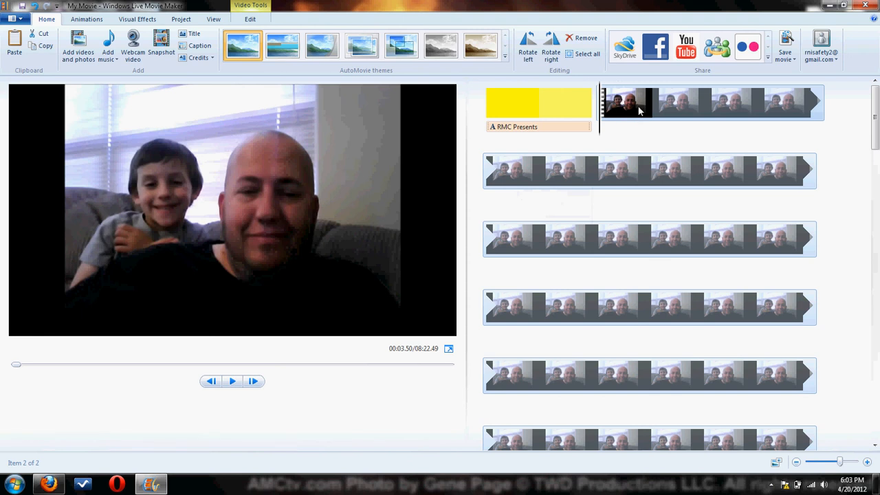
left_click(613, 175)
left_click(626, 104)
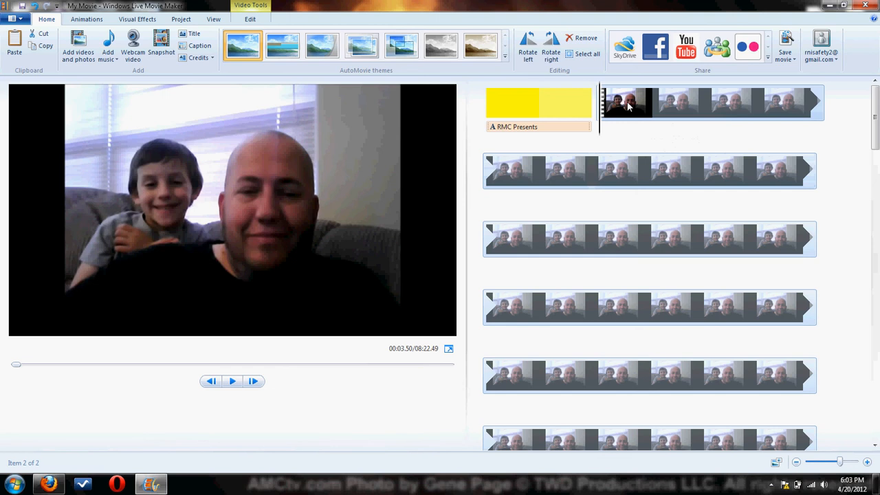
left_click(87, 20)
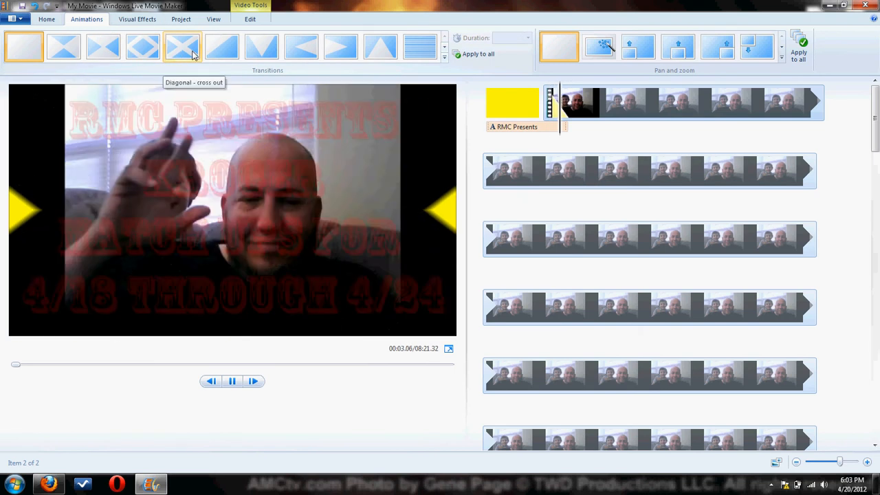
left_click(444, 58)
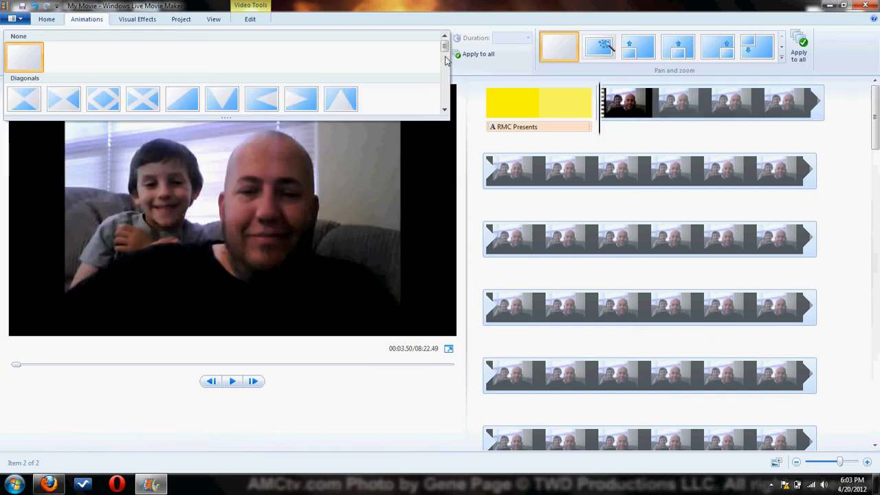
left_click(445, 110)
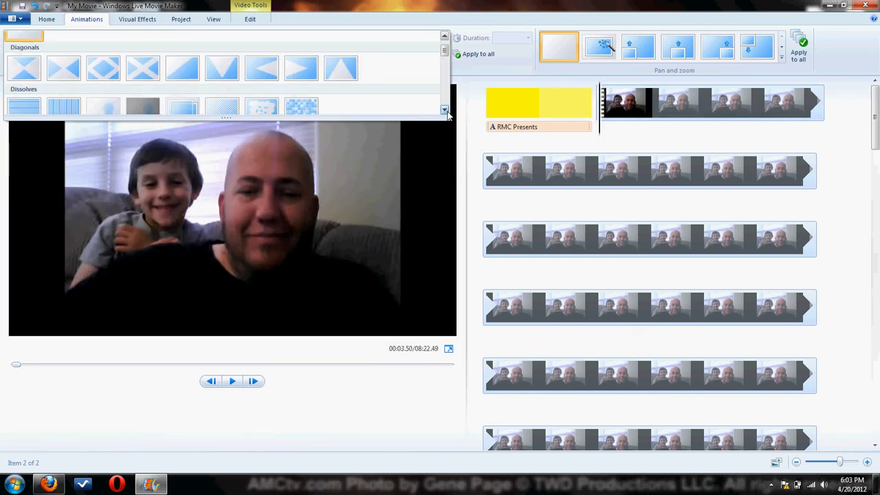
left_click(444, 111)
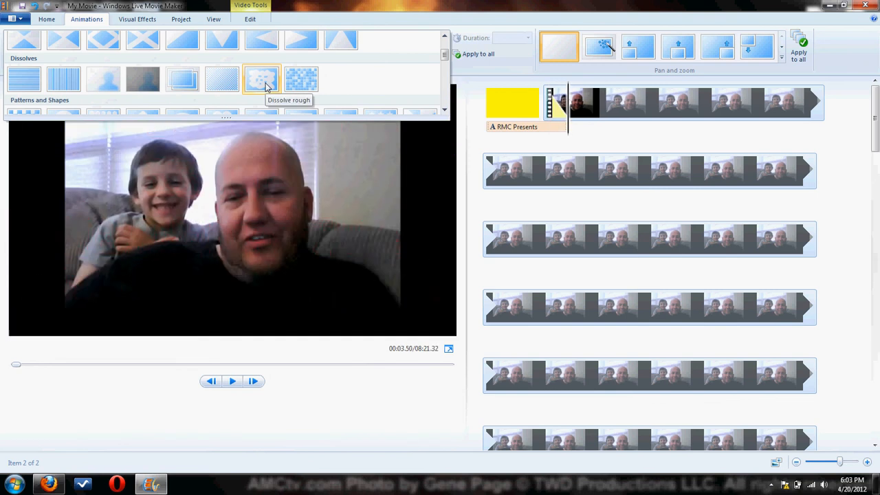
left_click(266, 83)
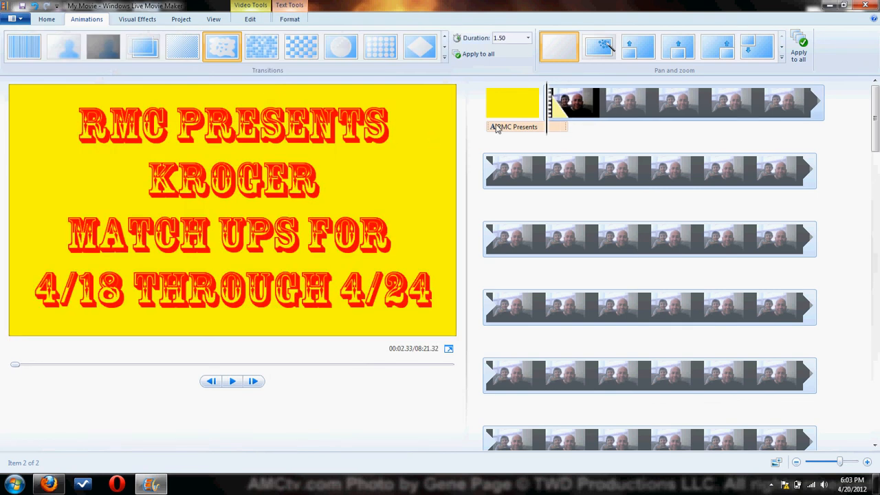
Play the movie from the title clip through the transition into the webcam video, and pause playback.
left_click(506, 112)
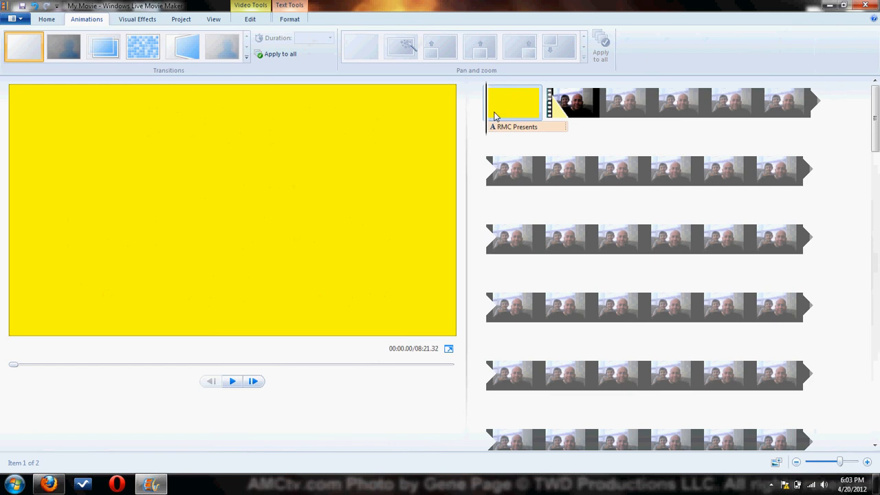
key("space")
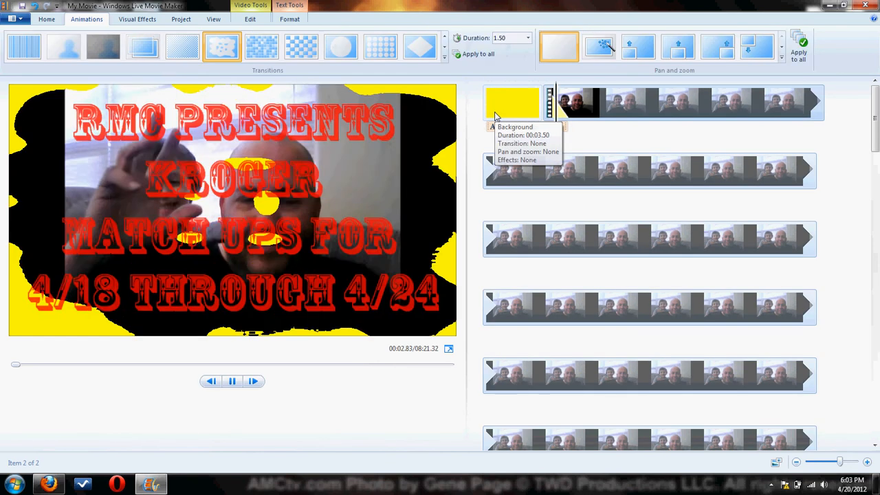
key("space")
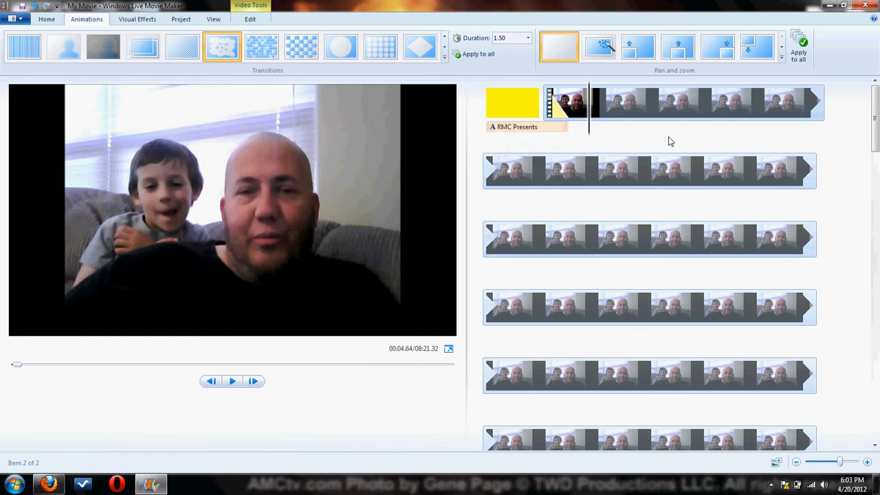
Play the webcam video from the fourth timeline row and pause the playhead at about 00:58.5.
left_click(46, 23)
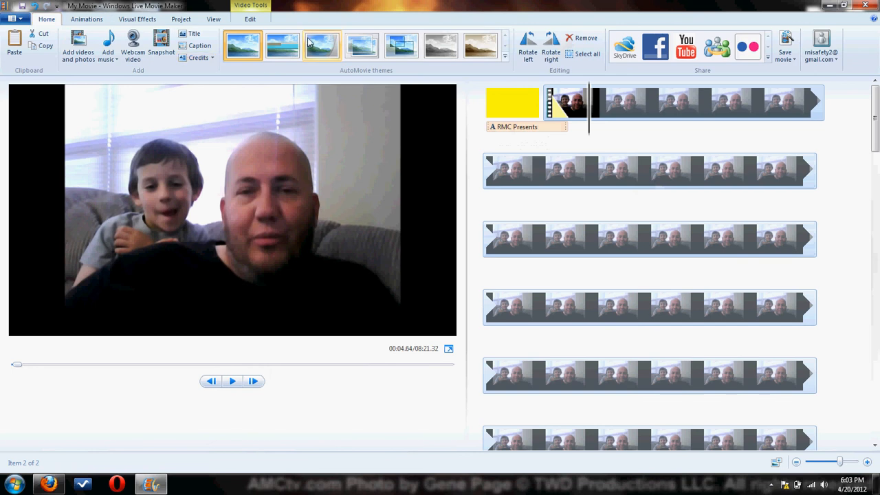
left_click(250, 20)
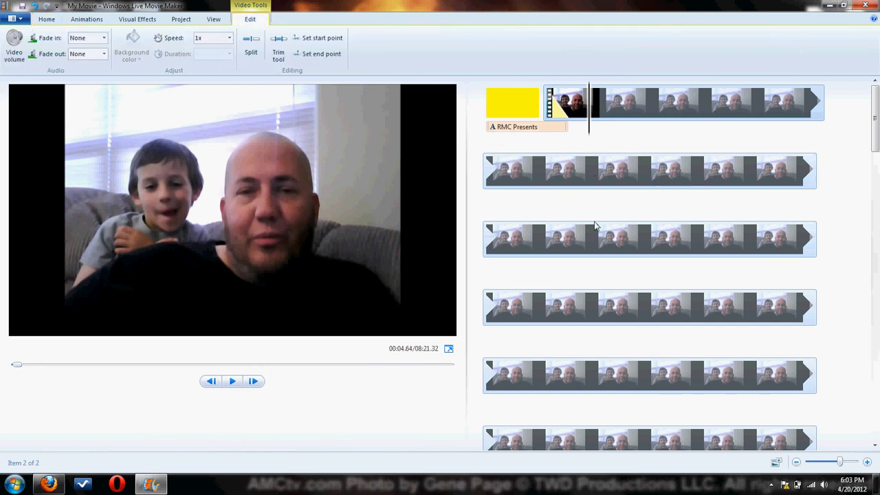
left_click(606, 251)
left_click(541, 309)
key("space")
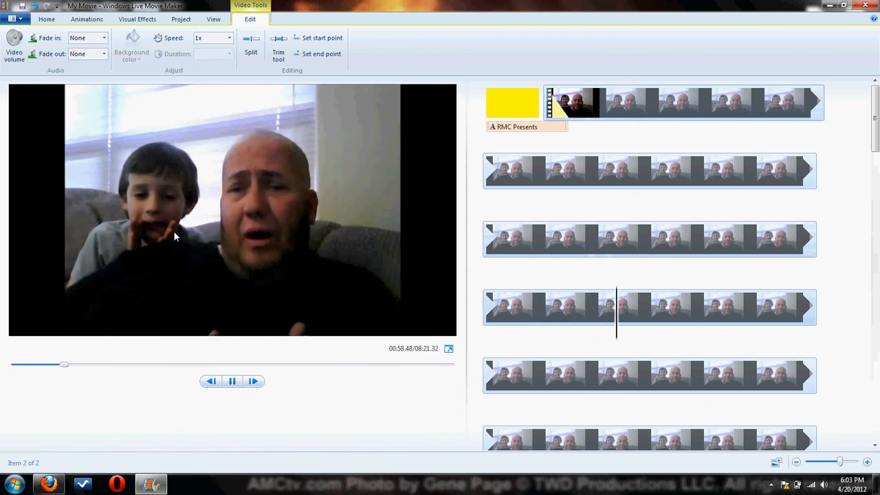
key("space")
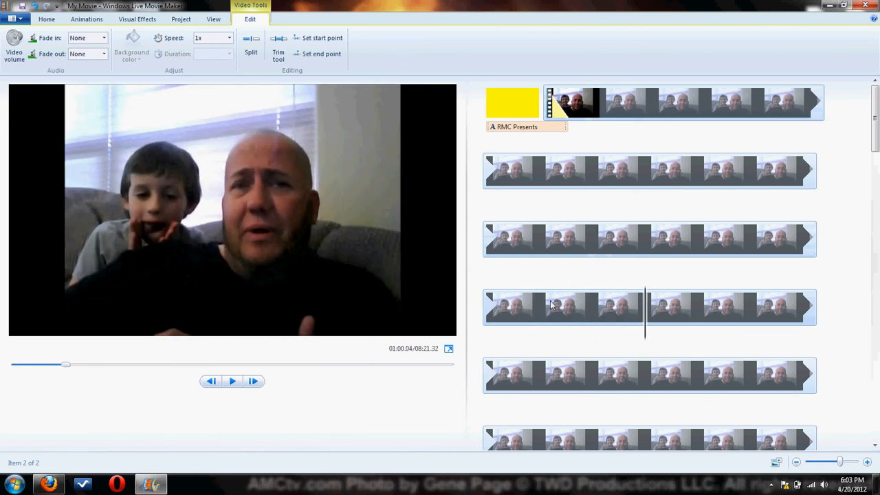
left_click(617, 310)
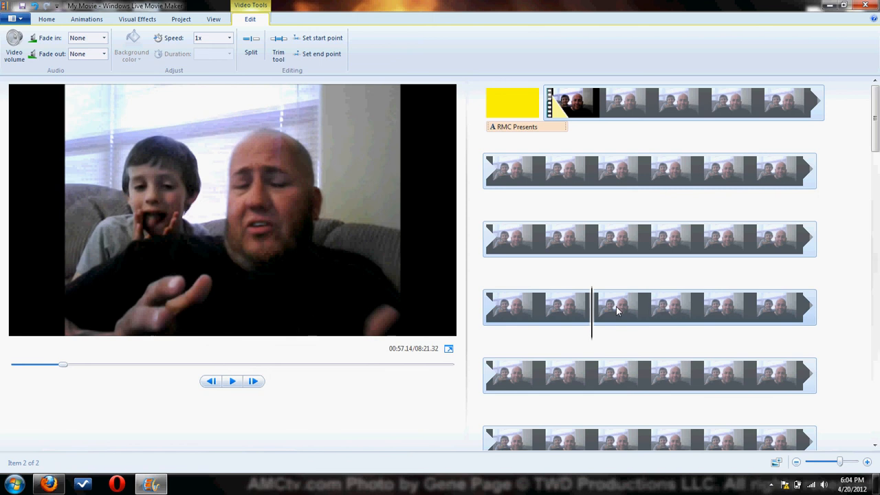
key("space")
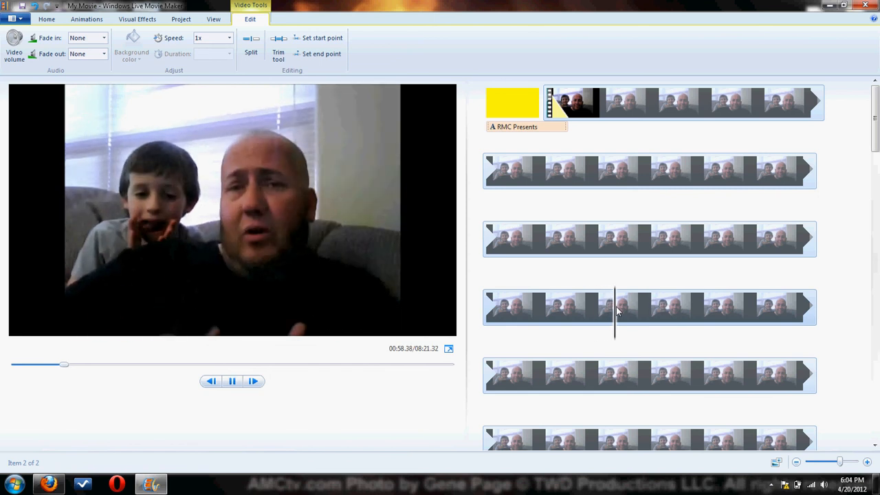
key("space")
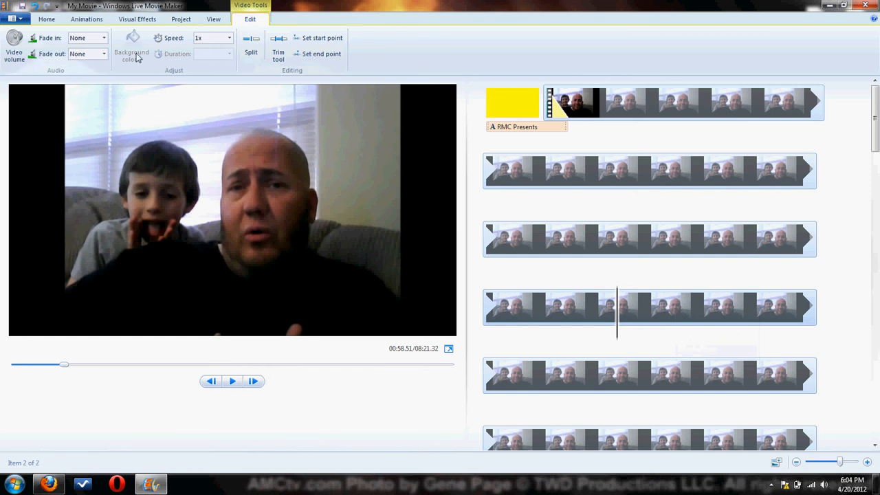
Open the Trim tool and cancel it, and split the webcam video at the playhead instead.
left_click(279, 53)
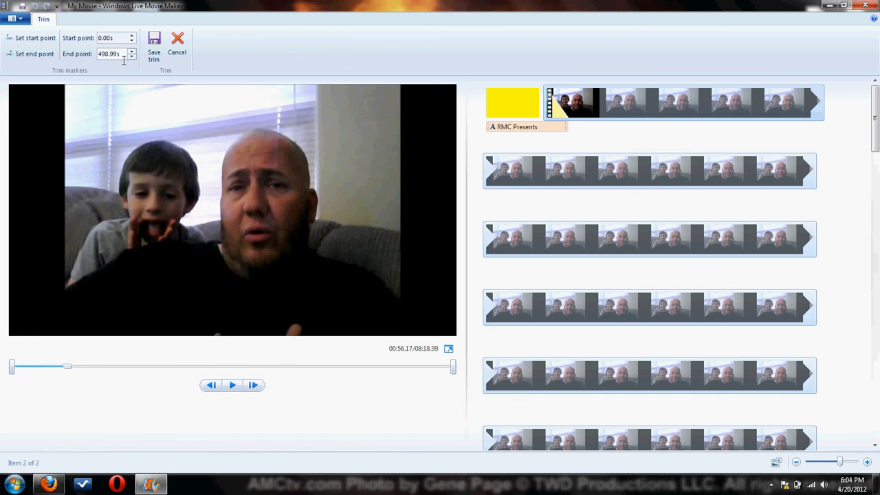
left_click(177, 43)
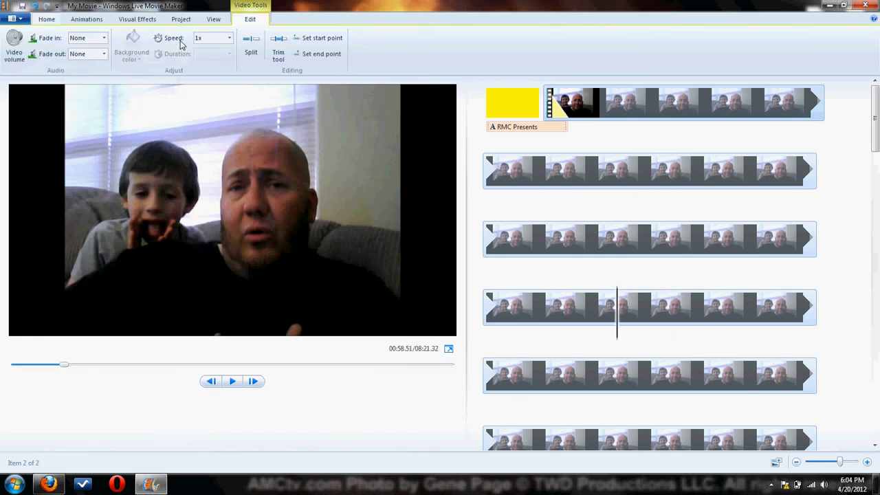
left_click(252, 41)
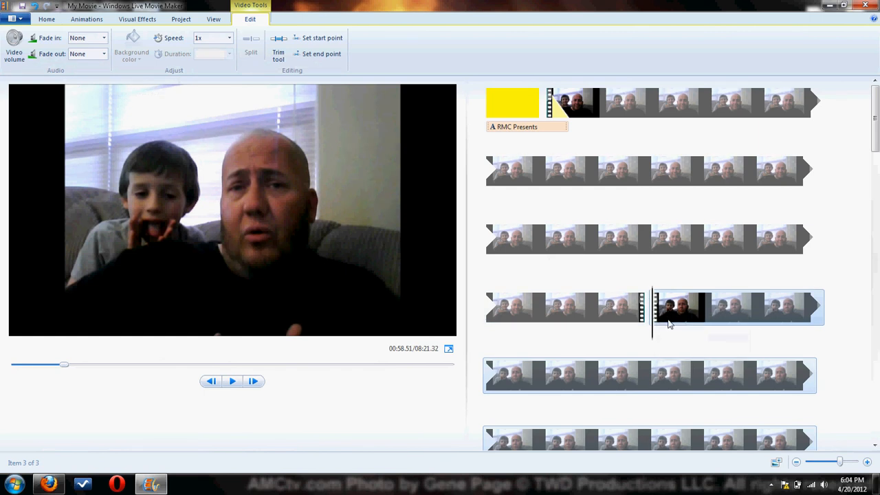
Play the second part of the split webcam video and pause it at about 01:01.
key("space")
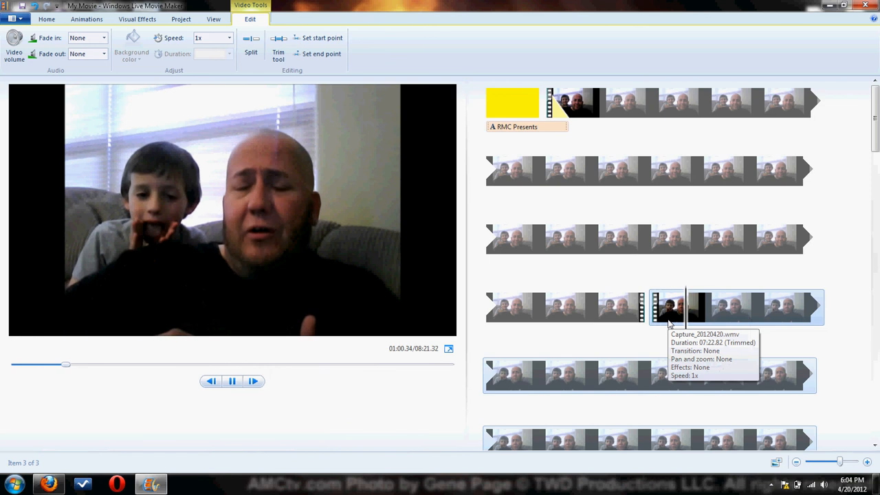
key("space")
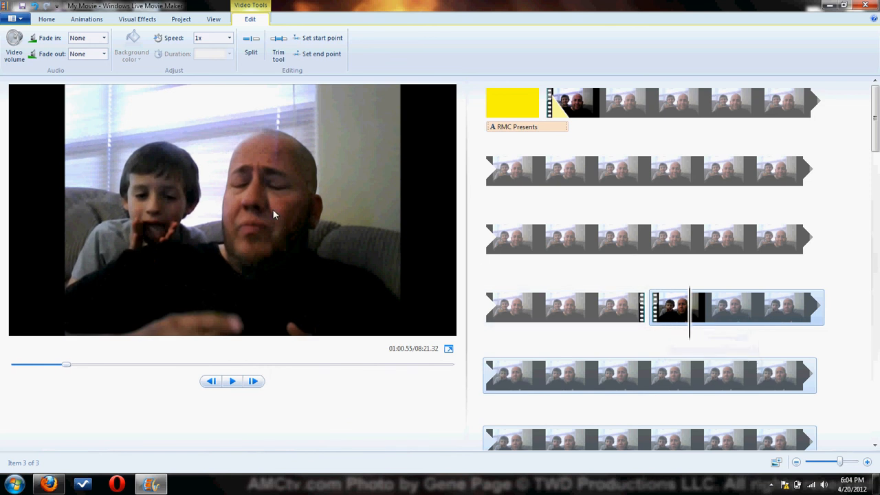
key("space")
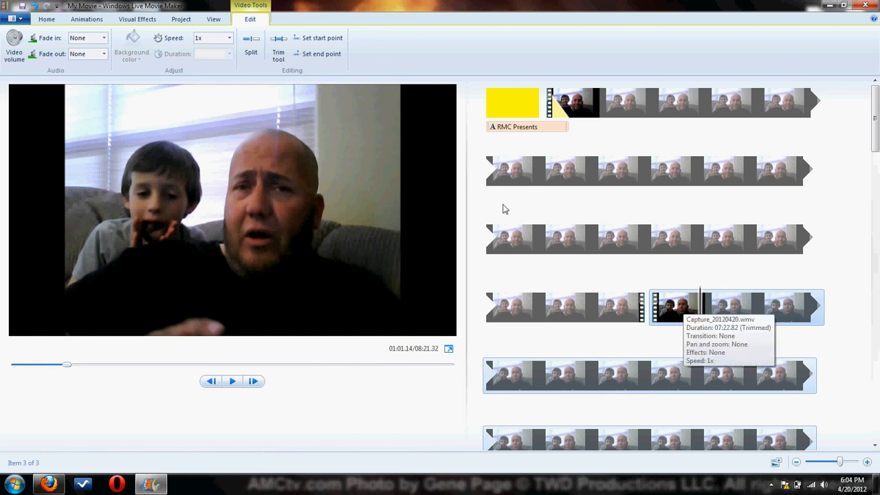
Split the webcam video at about 01:01 and remove the short middle section between the two splits.
left_click(251, 43)
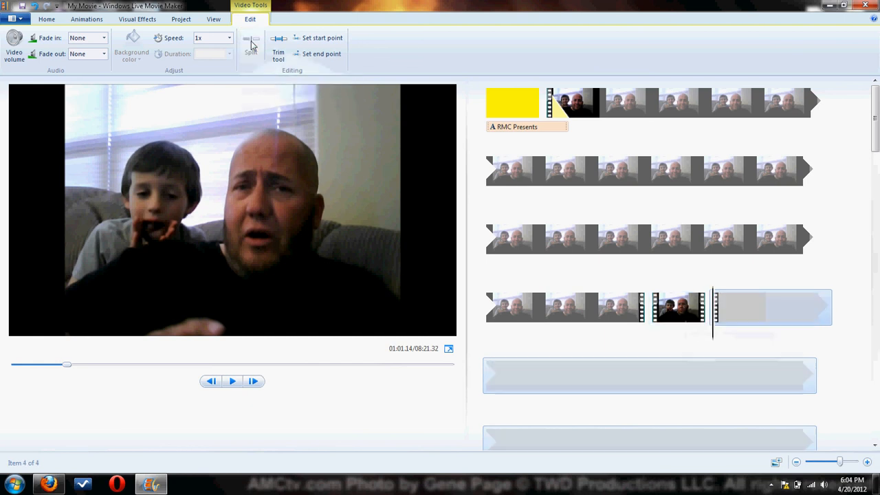
right_click(680, 305)
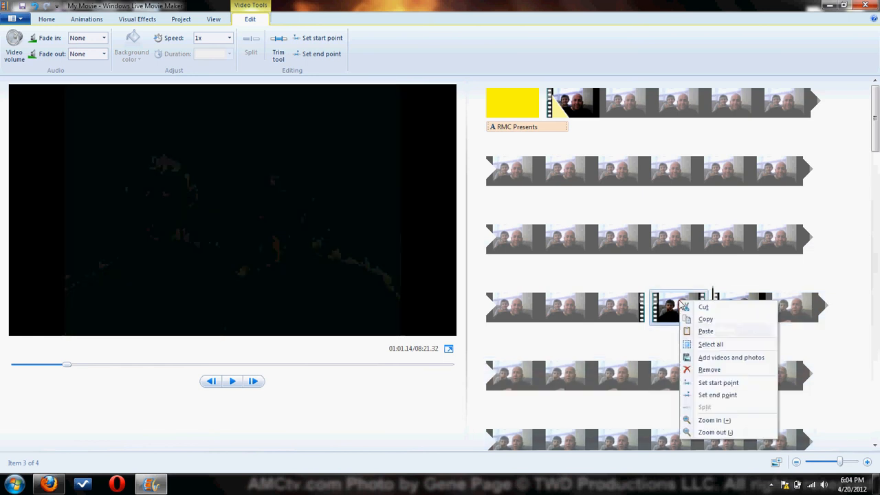
left_click(709, 371)
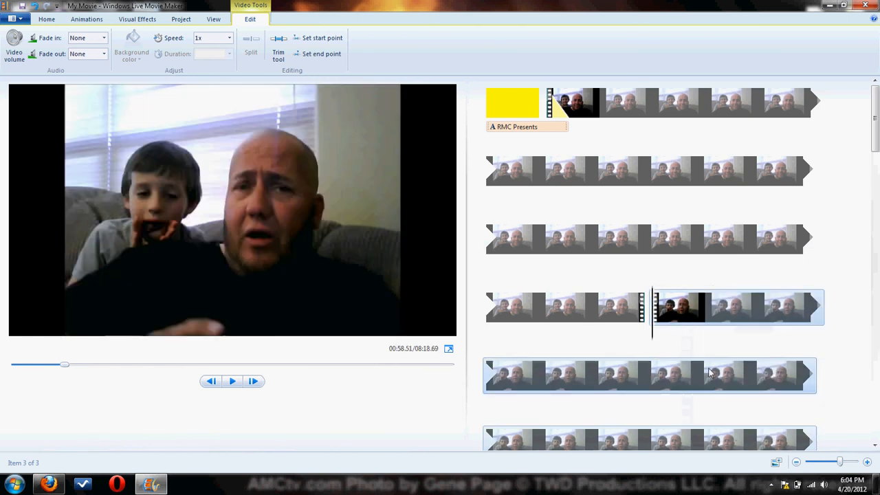
Play the movie across the cut in the fourth timeline row and return the playhead to the start of the remaining part.
left_click(610, 319)
key("space")
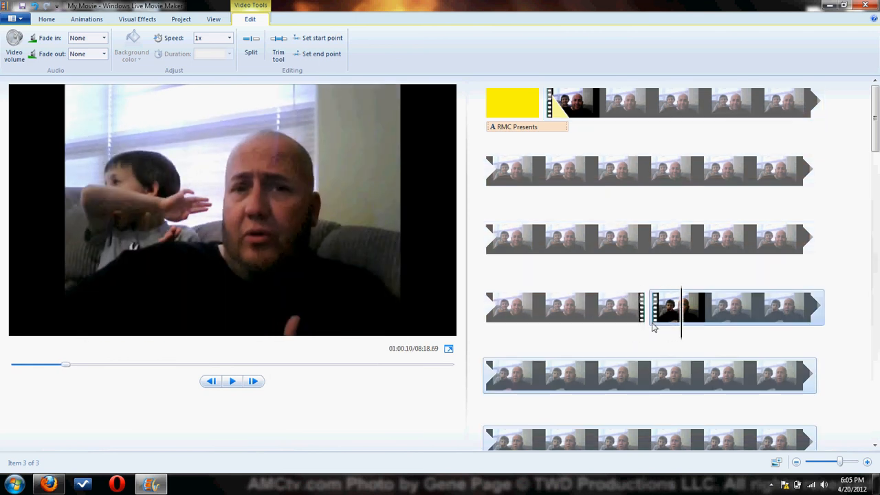
key("space")
left_click(662, 317)
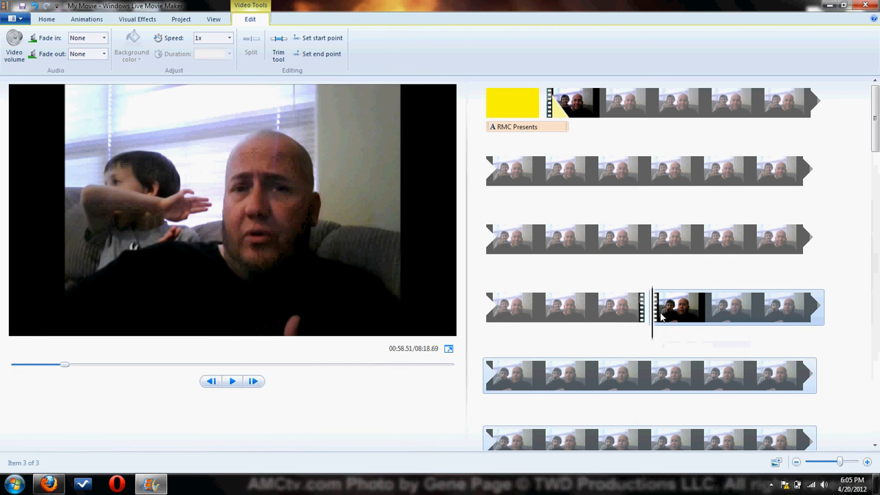
Restore the removed middle section and cut it from the timeline instead.
key("ctrl+v")
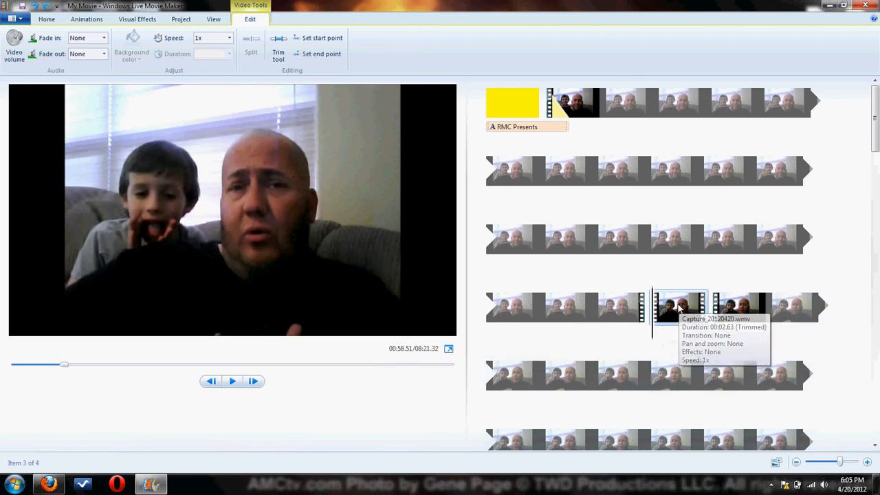
left_click(47, 19)
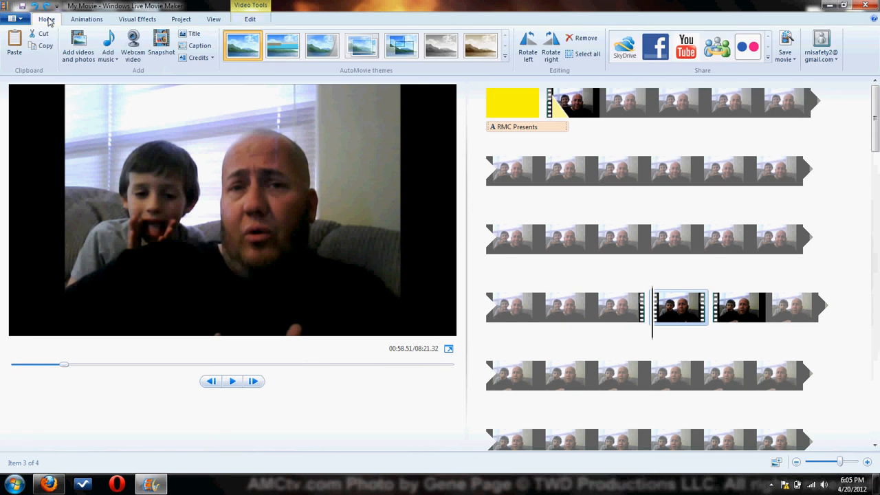
left_click(43, 33)
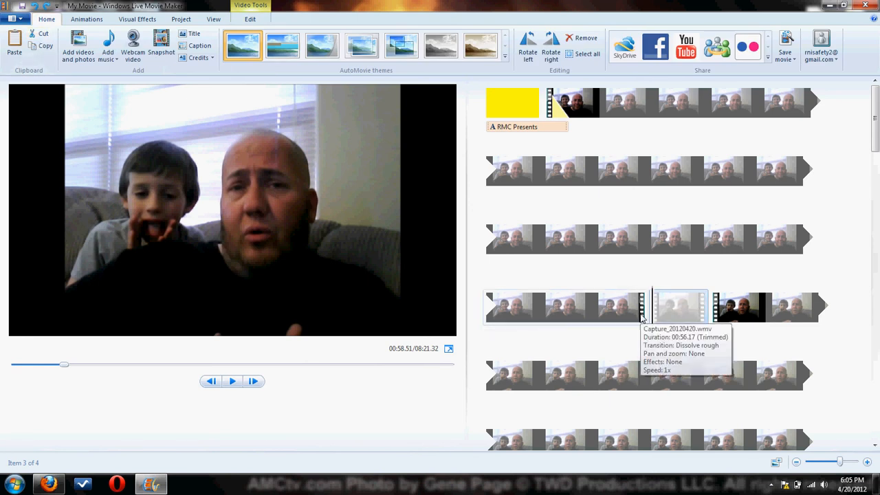
Undo the cut and both splits of the webcam video.
key("Delete")
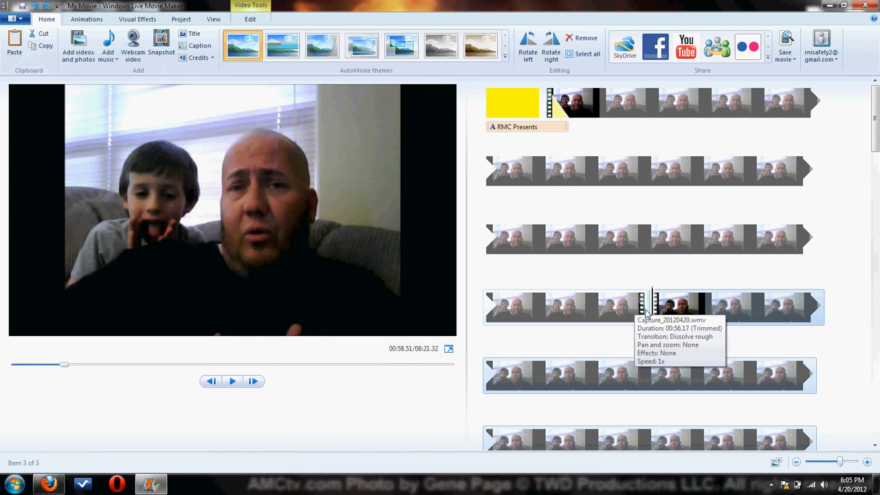
key("ctrl+z")
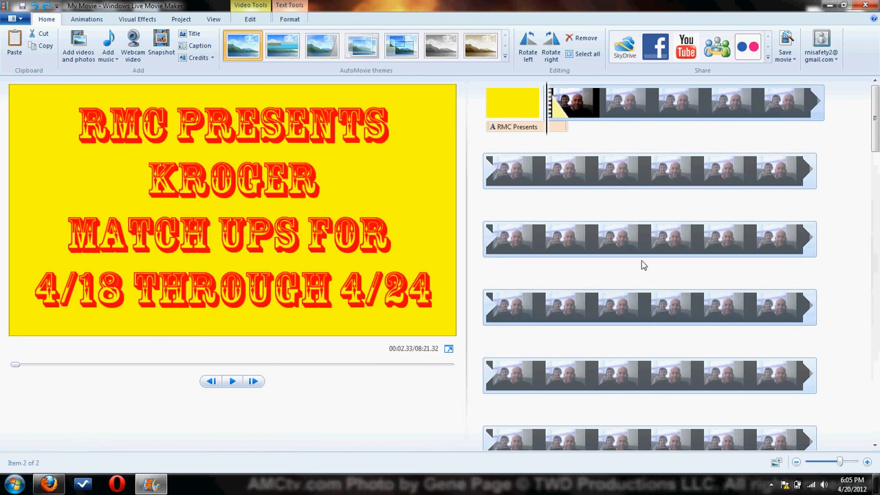
Set the project's aspect ratio to Standard (4:3) and play the movie from the title clip.
left_click(178, 20)
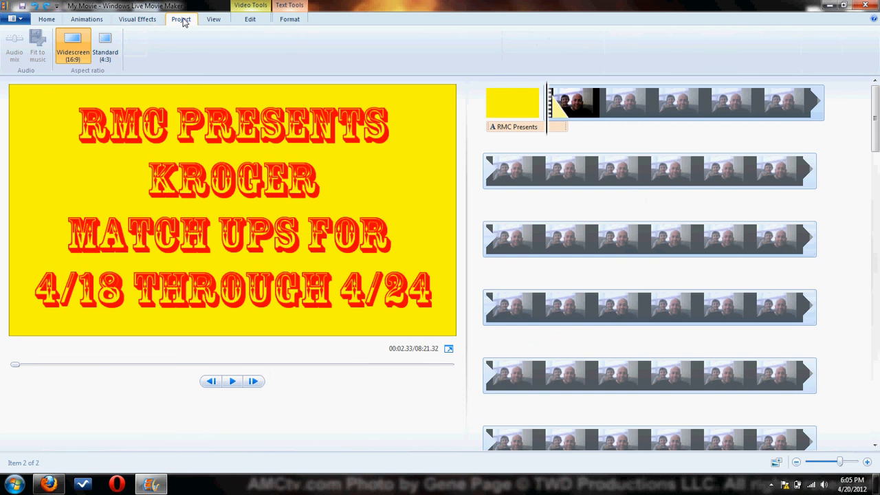
left_click(110, 44)
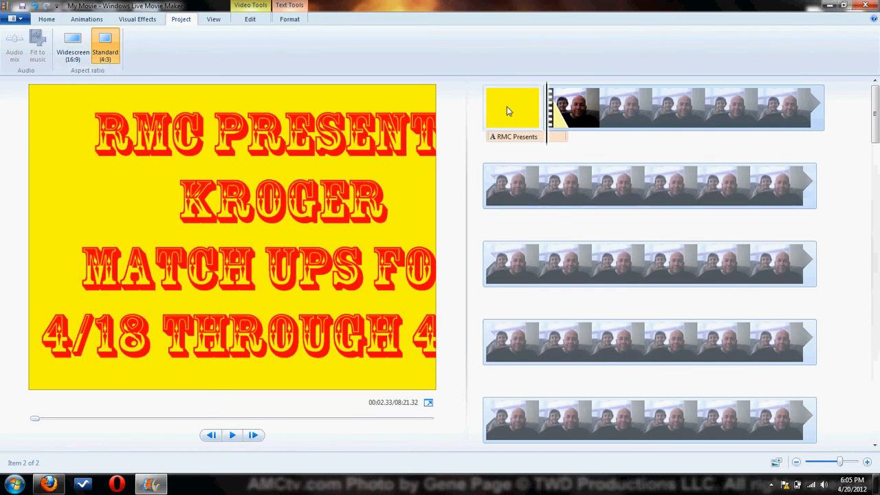
left_click(508, 112)
key("space")
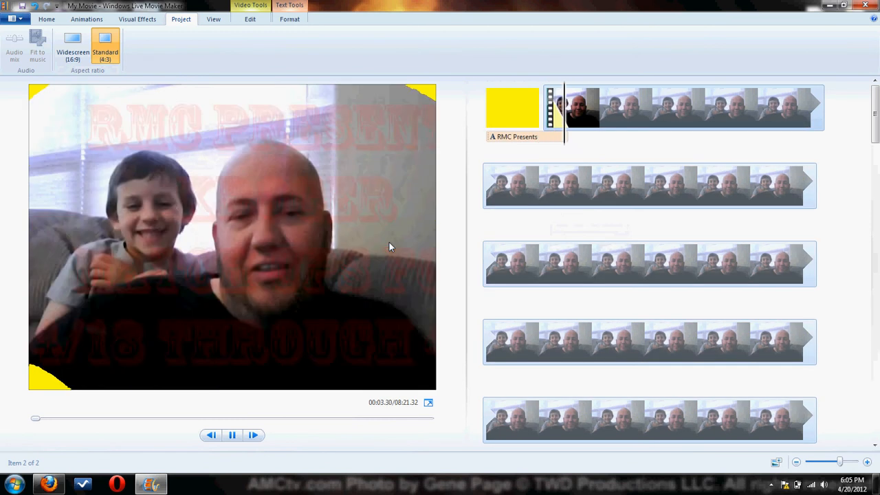
Set the aspect ratio back to Widescreen (16:9) and replay the title clip into the transition.
left_click(75, 44)
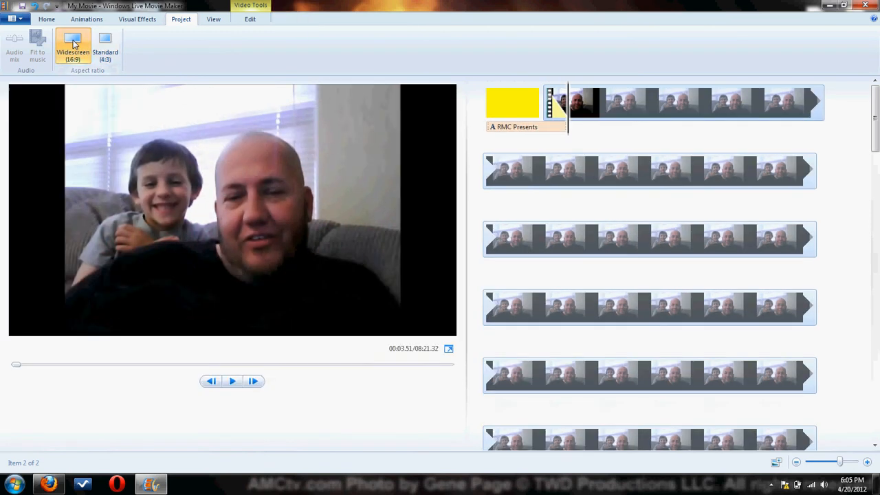
left_click(507, 103)
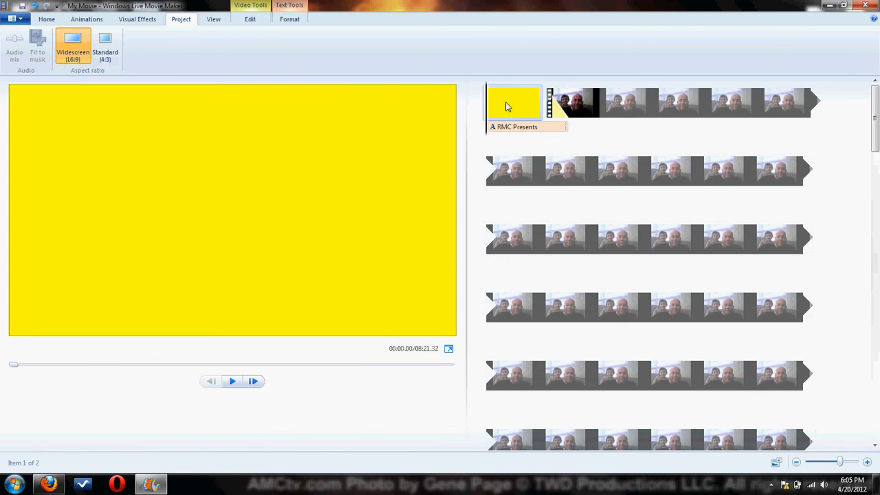
key("space")
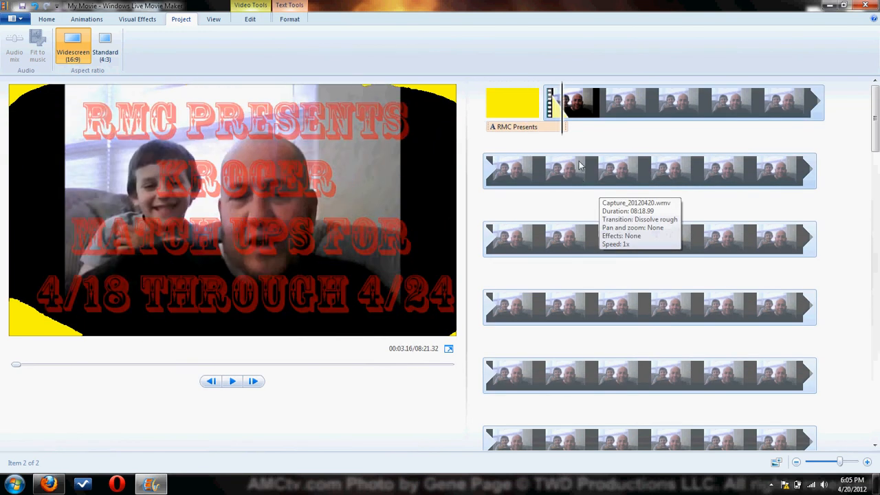
Preview the movie full screen from the start of the webcam video, pause it and exit the preview.
left_click(581, 117)
left_click(214, 20)
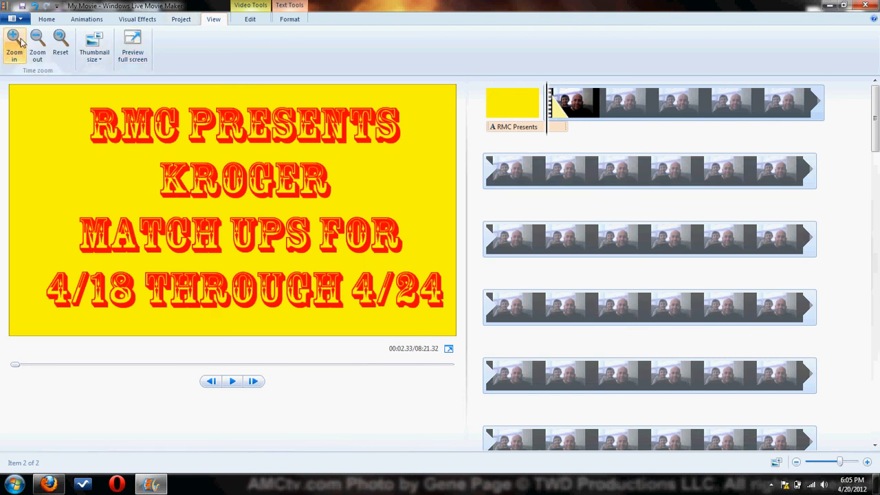
left_click(134, 43)
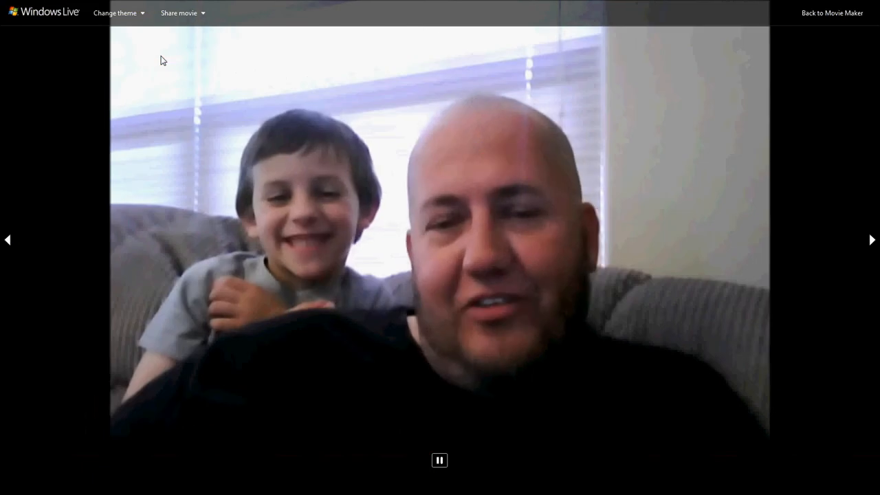
key("space")
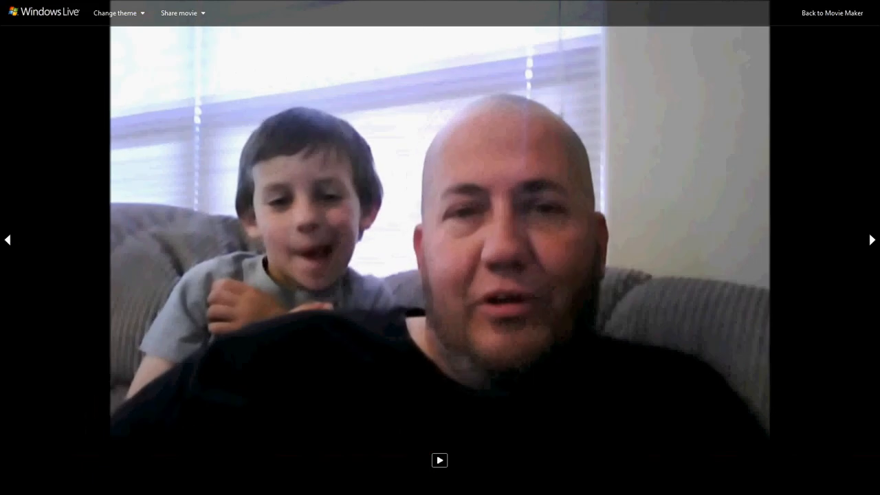
key("Escape")
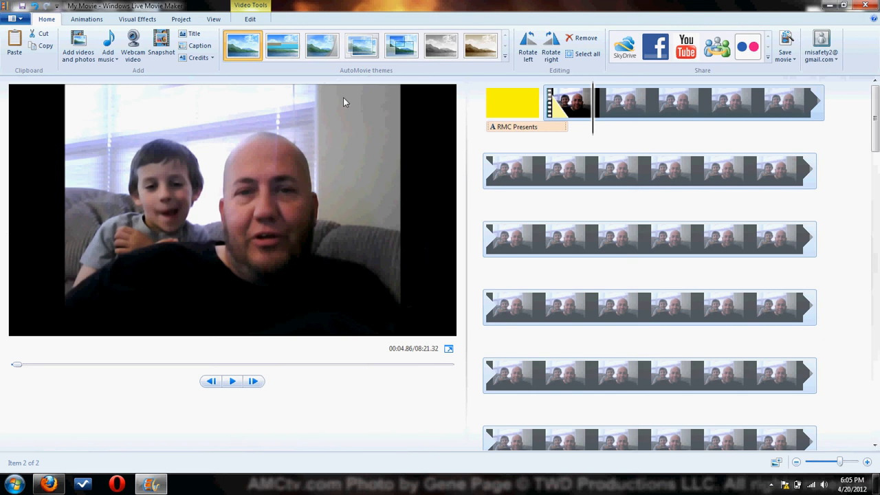
Examine the audio fade-in options of the webcam video and keep the fade-in at None.
left_click(250, 19)
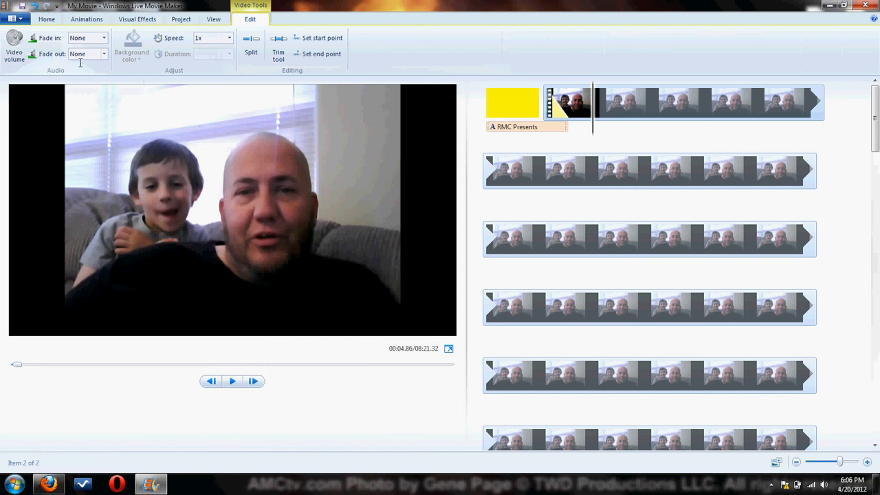
left_click(568, 104)
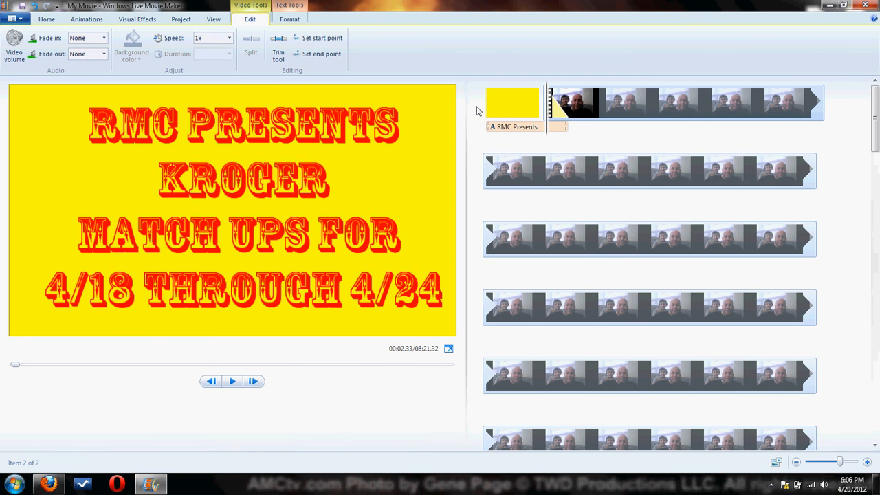
left_click(510, 101)
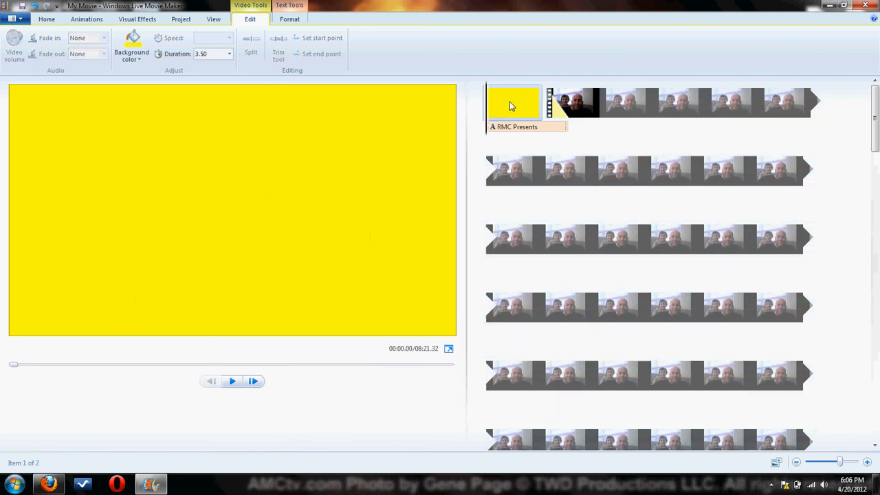
left_click(576, 107)
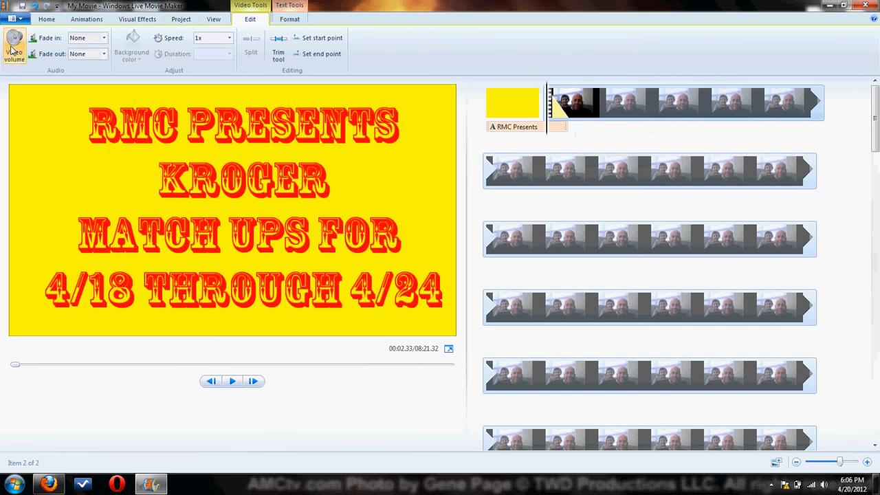
left_click(104, 41)
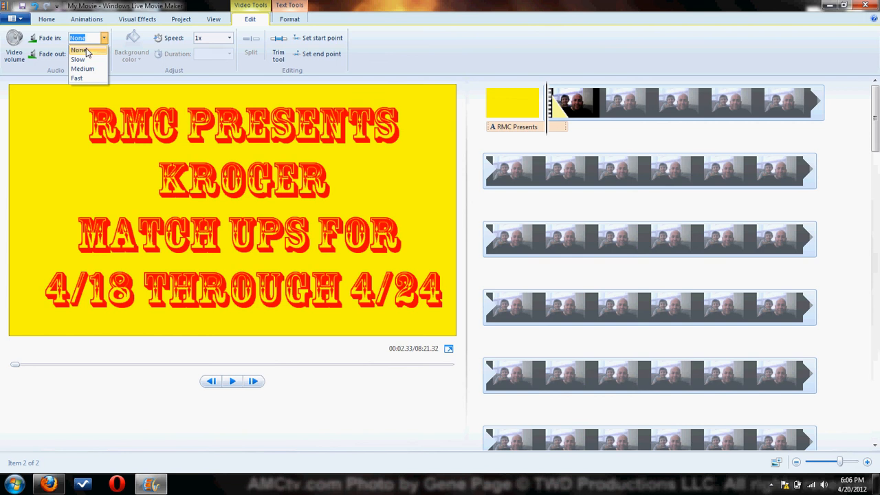
left_click(84, 51)
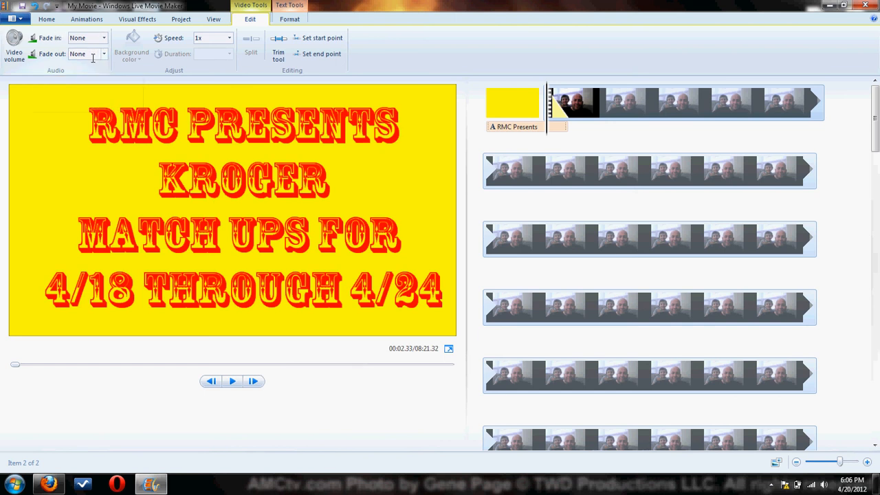
Split the webcam video in the third timeline row at about 00:37 and again at about 00:39.8.
left_click(540, 244)
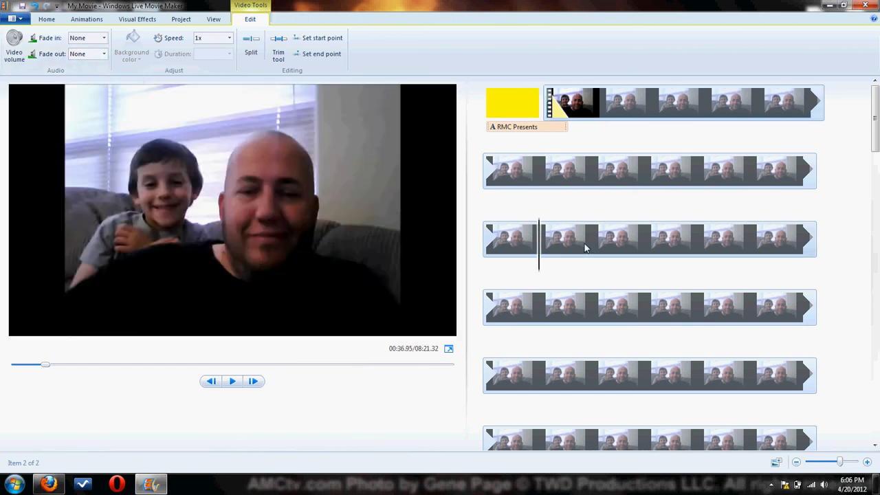
left_click(251, 44)
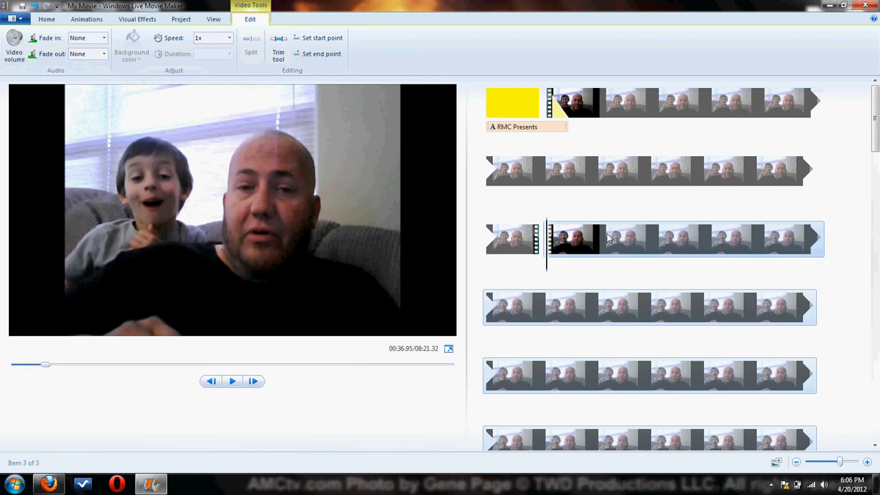
left_click(601, 240)
left_click(251, 42)
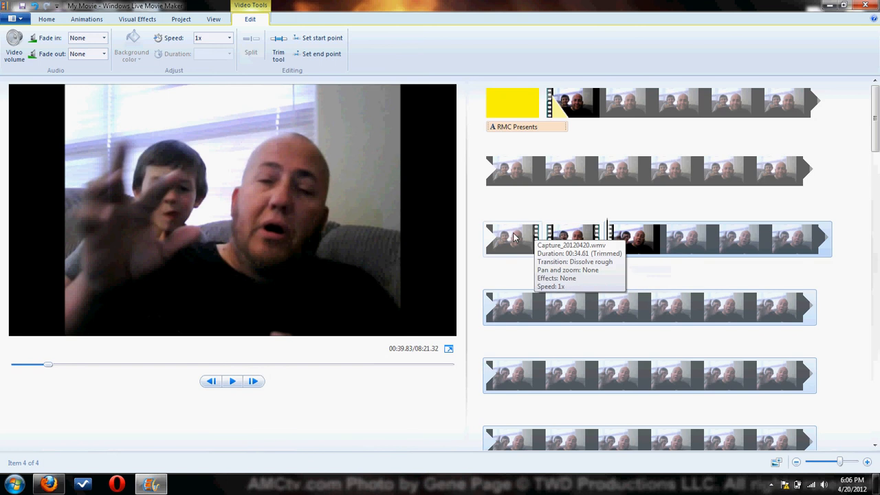
Set the speed of the short middle section between the two splits to 4x.
left_click(583, 236)
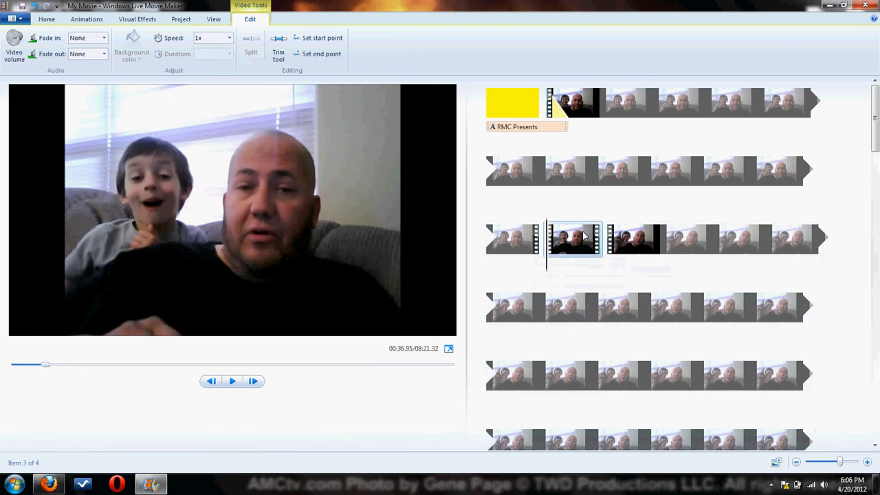
left_click(229, 38)
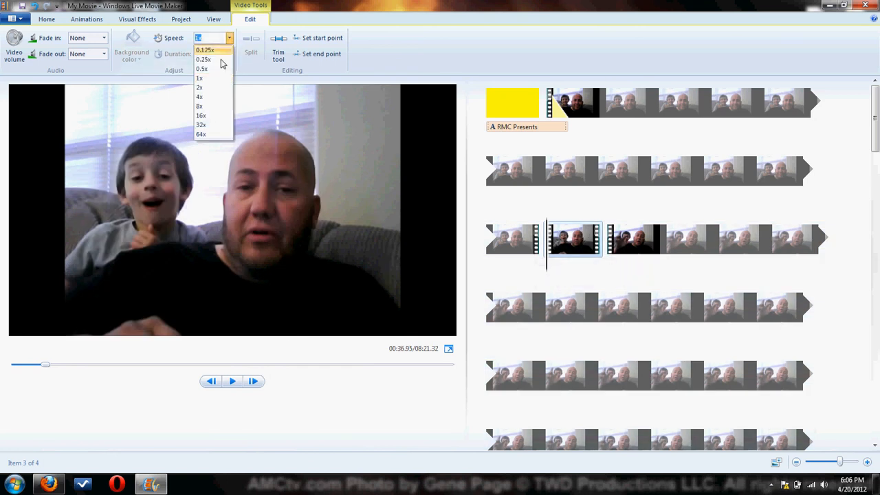
left_click(214, 99)
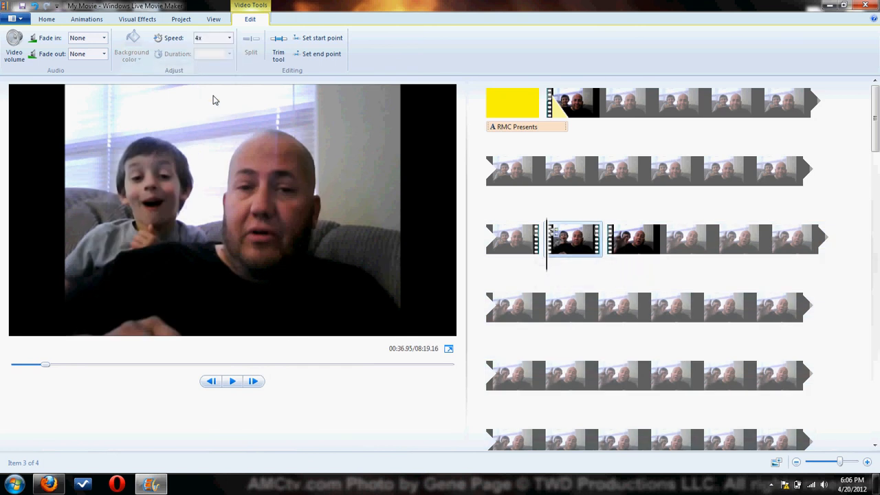
Play the movie from about 00:31 through the sped-up section, and select that section again.
left_click(493, 249)
left_click(769, 178)
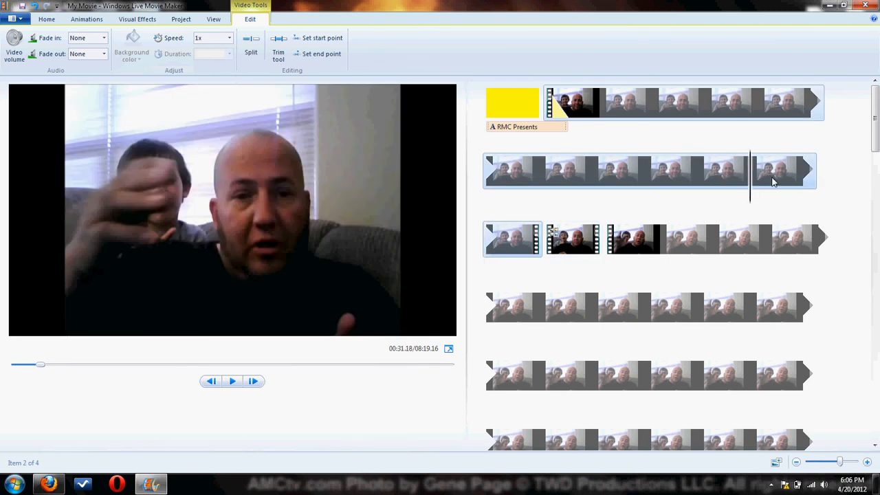
key("space")
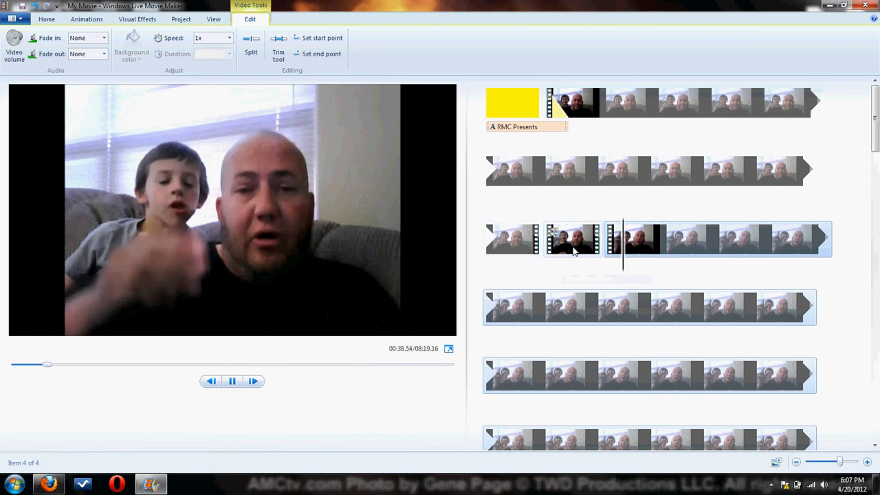
left_click(547, 251)
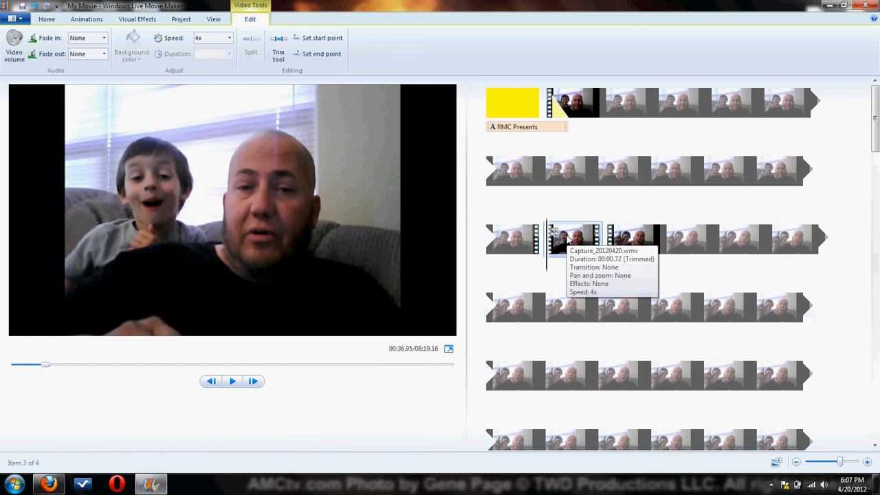
Undo the 4x speed change and both splits of the webcam video.
key("ctrl+z")
key("ctrl+z")
key("ctrl+z")
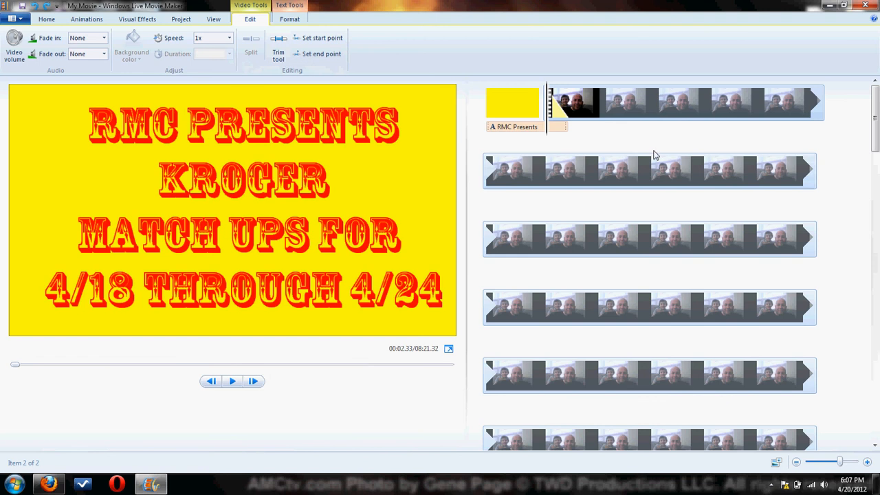
scroll(650, 193, "down", 5)
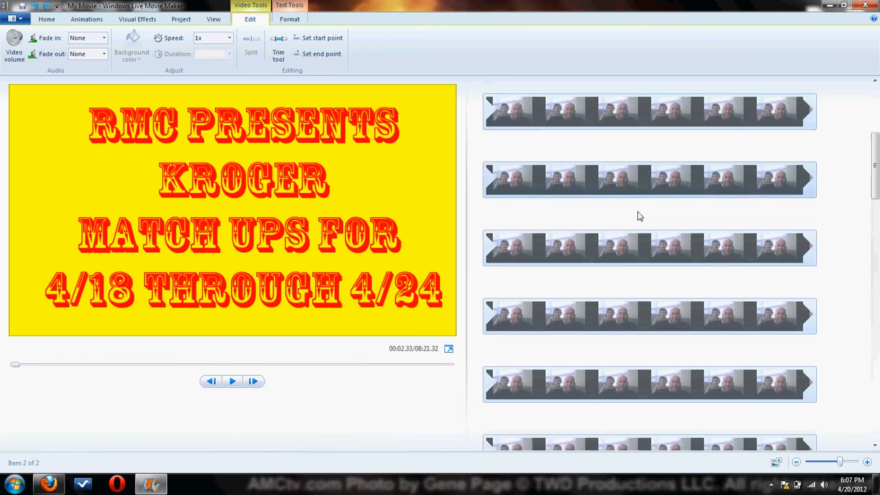
scroll(629, 212, "up", 2)
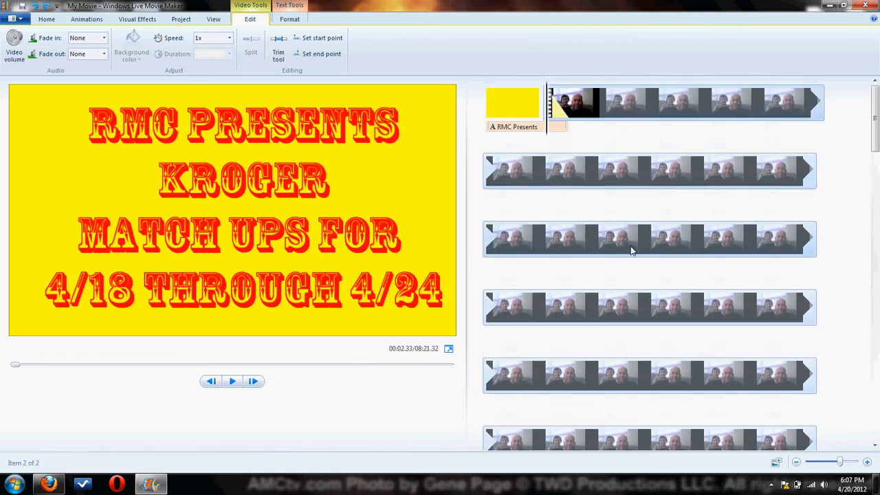
scroll(631, 249, "down", 4)
scroll(640, 289, "up", 1)
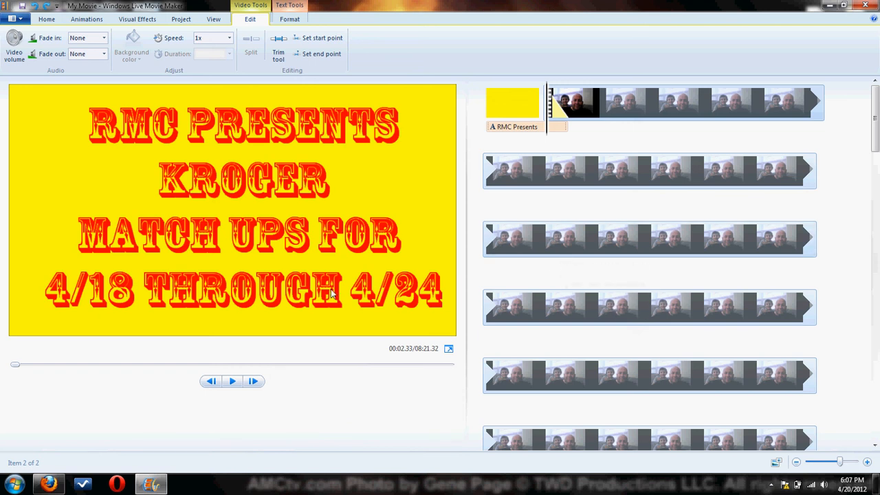
left_click(288, 20)
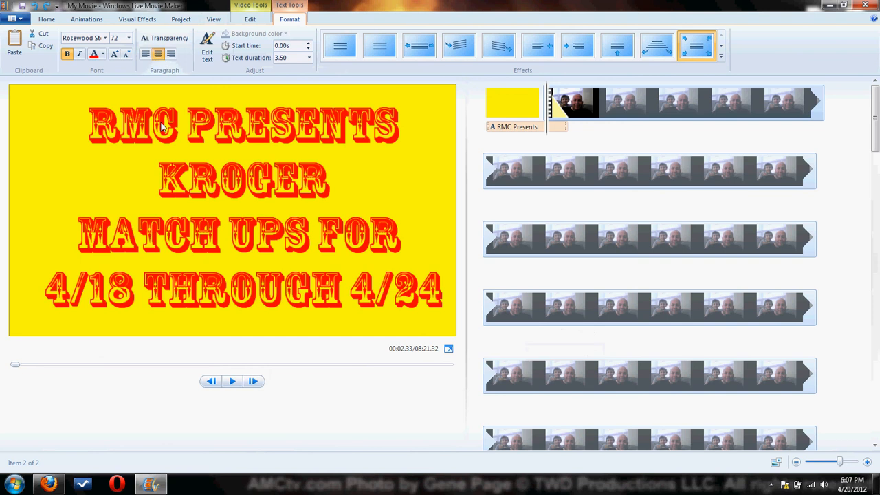
left_click(256, 7)
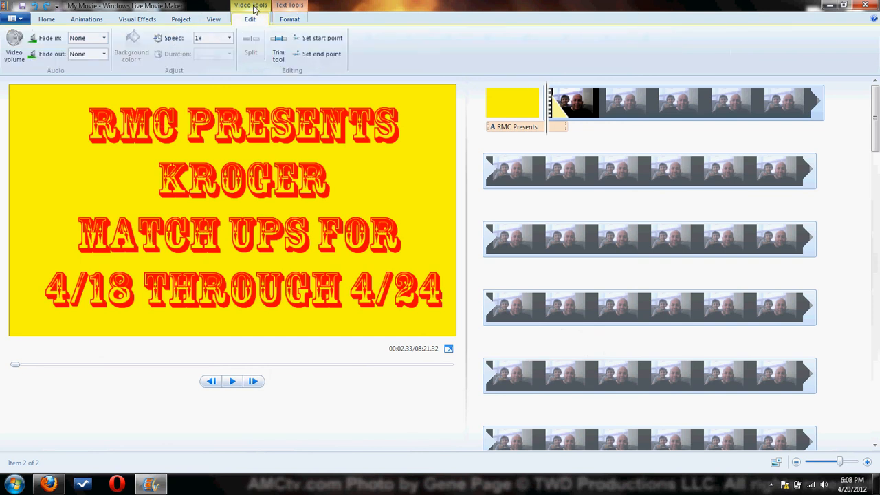
left_click(215, 20)
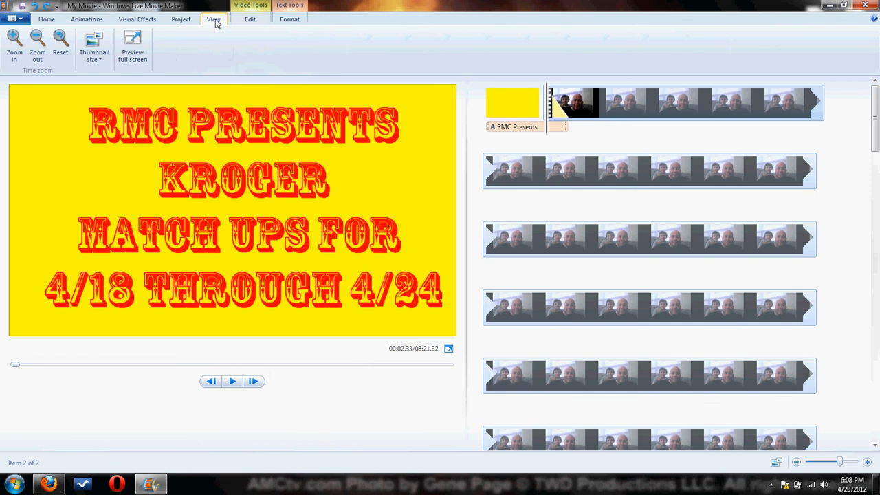
left_click(182, 19)
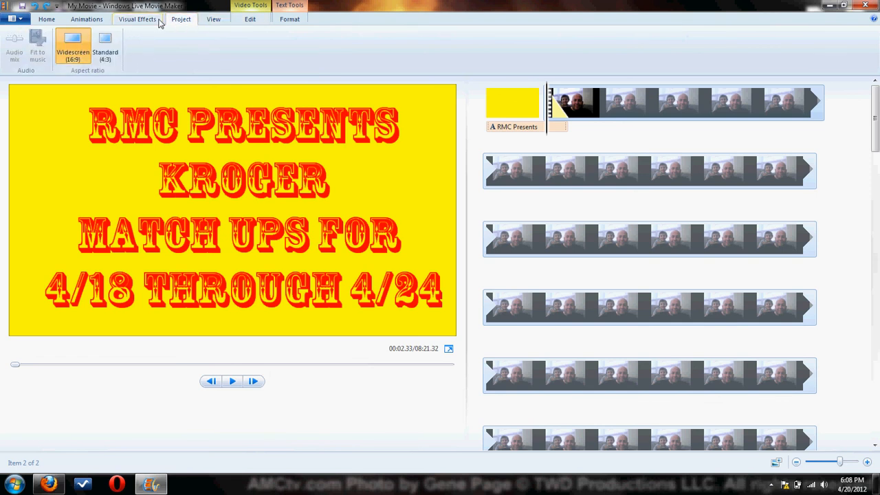
left_click(157, 21)
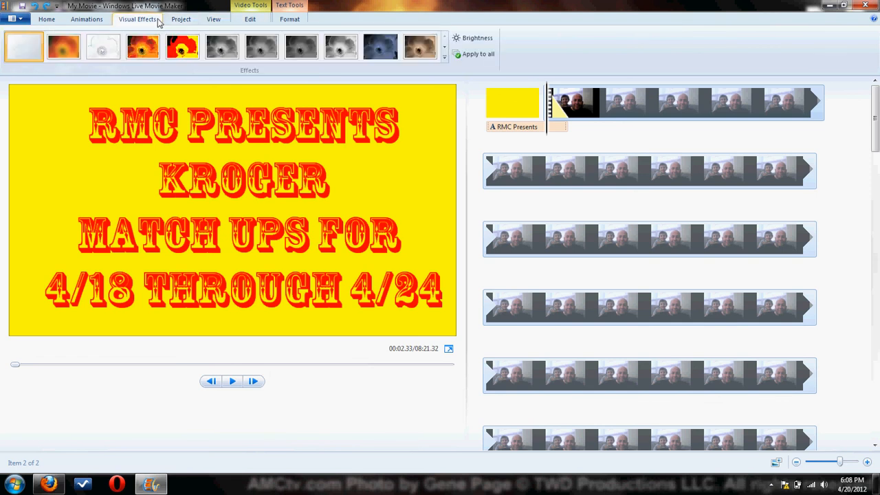
Split the webcam video in the third timeline row at about 00:39.8 and again at about 00:45.6.
left_click(592, 236)
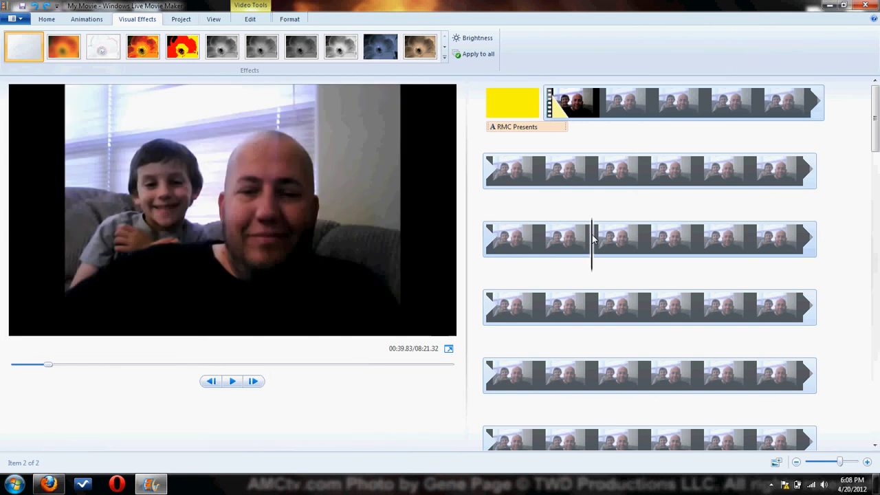
left_click(249, 19)
left_click(251, 45)
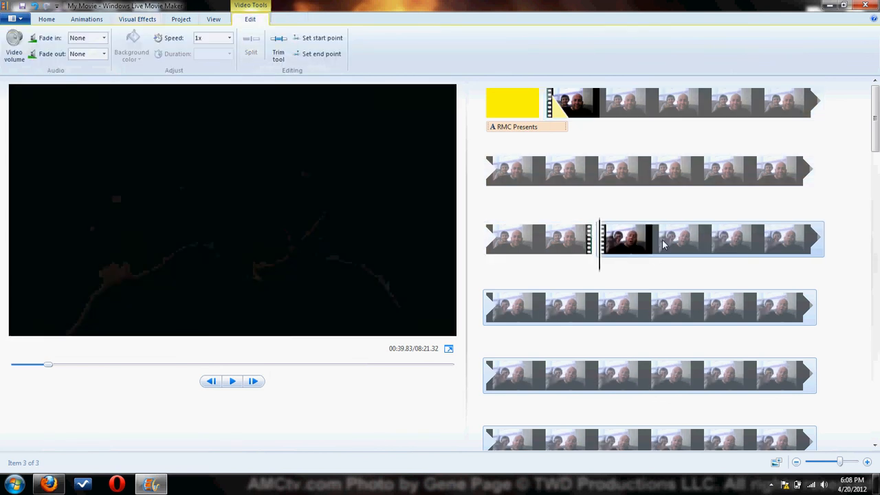
left_click(652, 237)
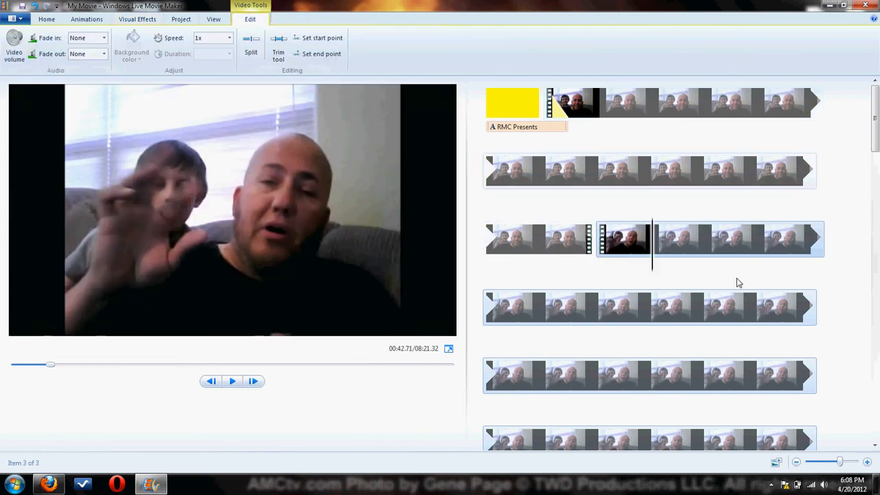
left_click(706, 248)
left_click(252, 44)
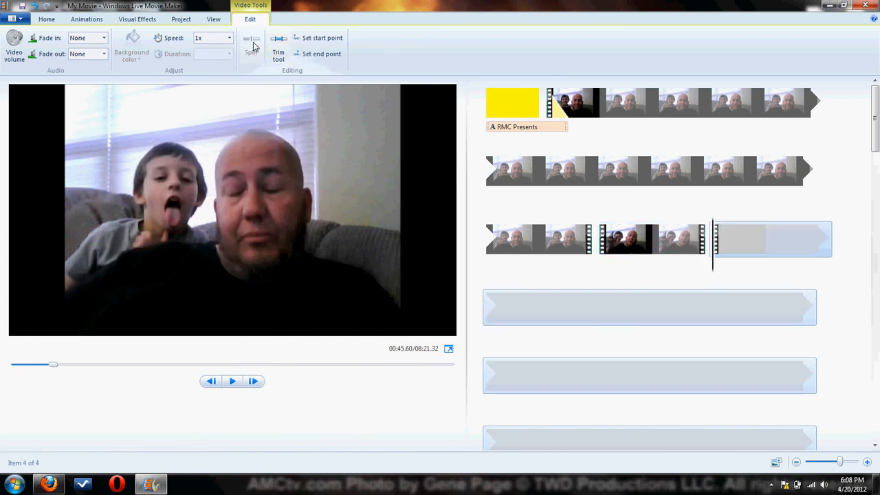
Apply the visual effect "Hue - cycle entire color spectrum" to the section between the two splits.
left_click(623, 239)
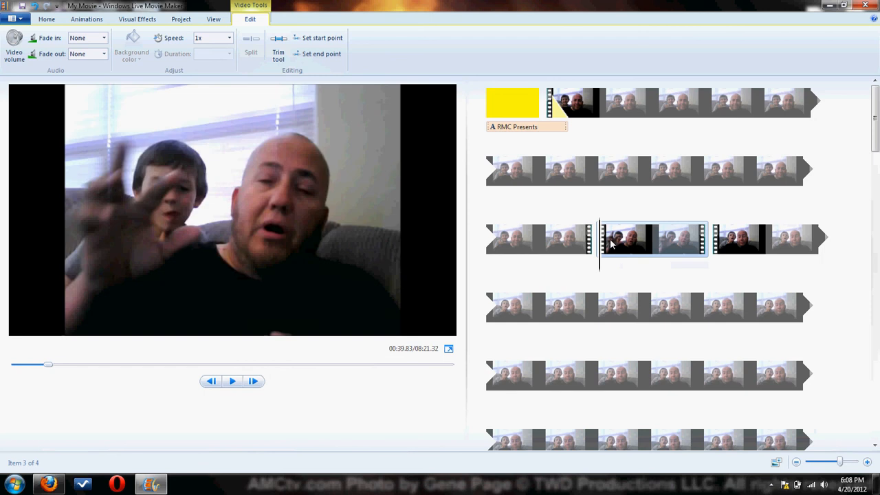
left_click(140, 20)
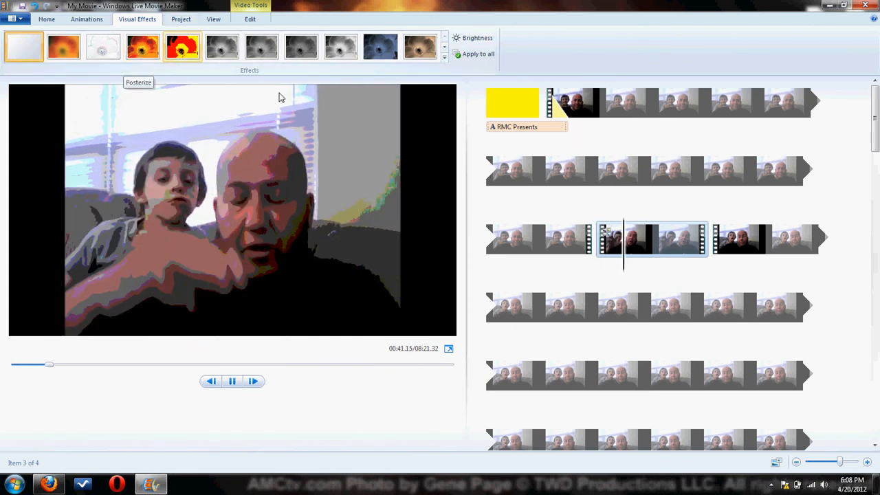
left_click(444, 56)
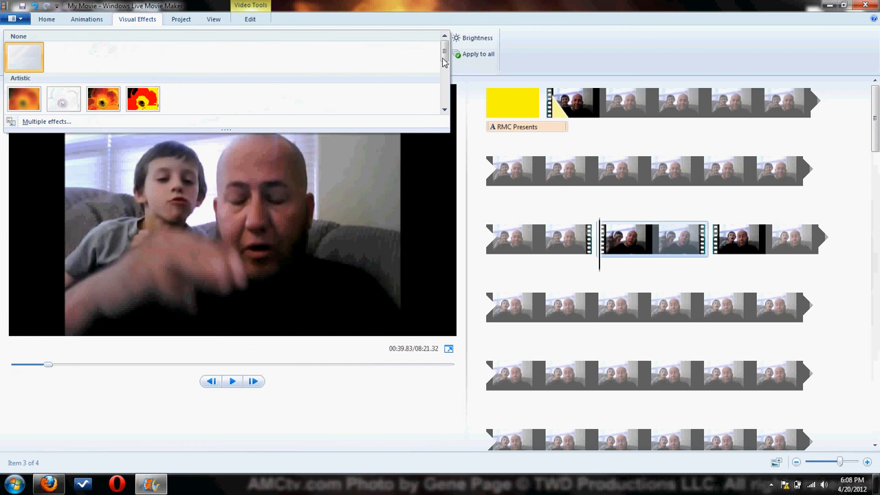
left_click(444, 110)
left_click(444, 110)
left_click(444, 110)
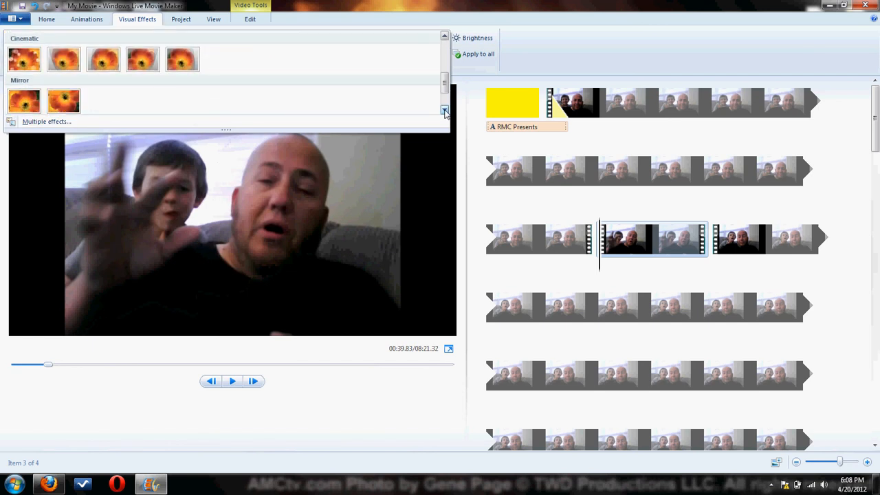
left_click(444, 110)
left_click(444, 110)
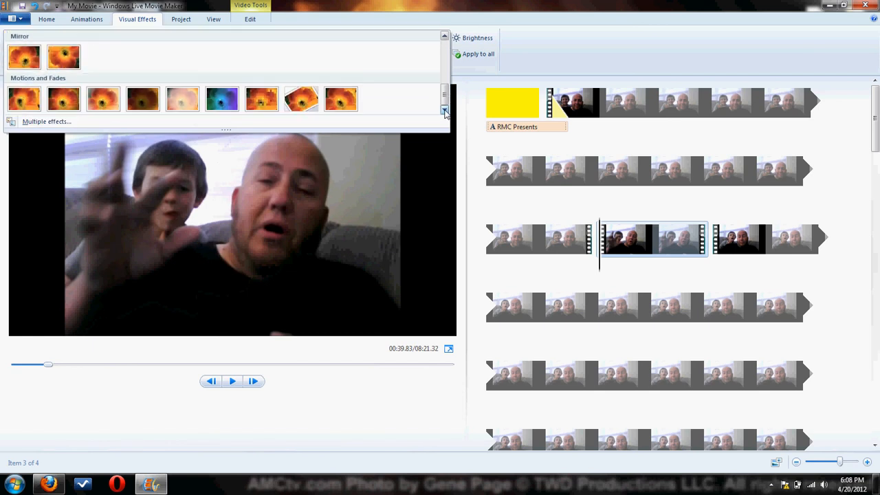
left_click(221, 99)
Play the movie from about 00:37 through the section with the hue effect, and undo that effect and both splits.
left_click(571, 249)
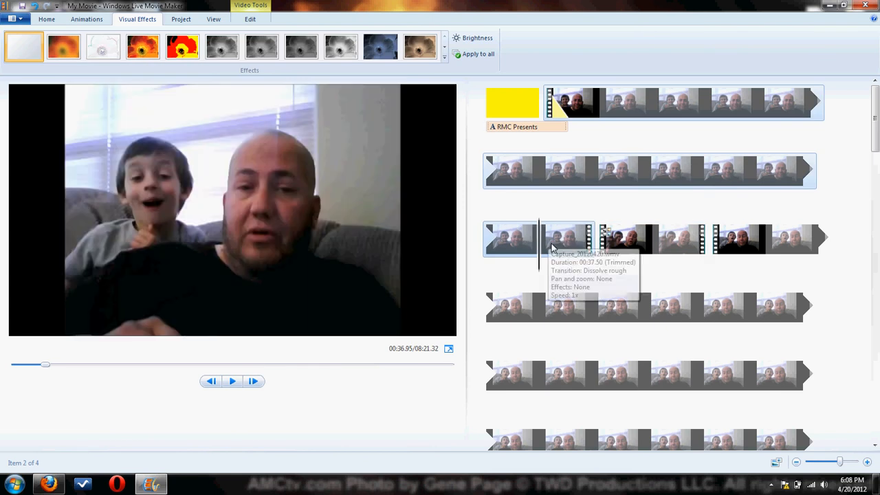
key("space")
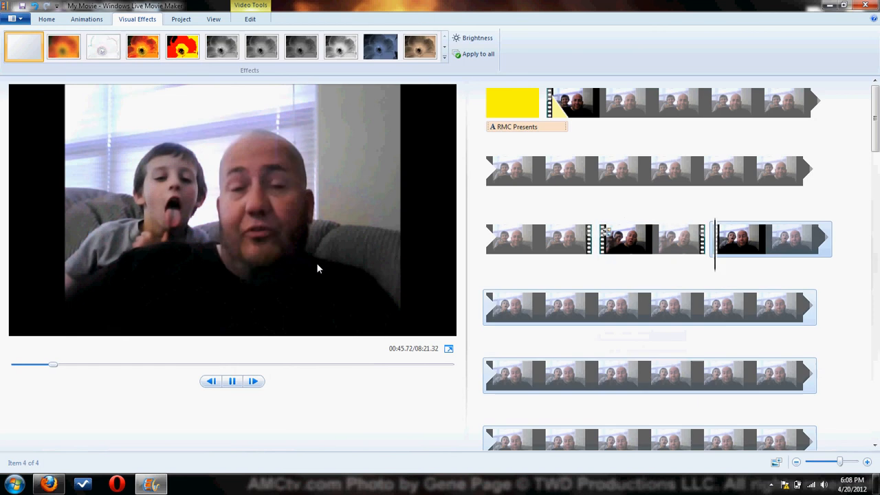
left_click(647, 239)
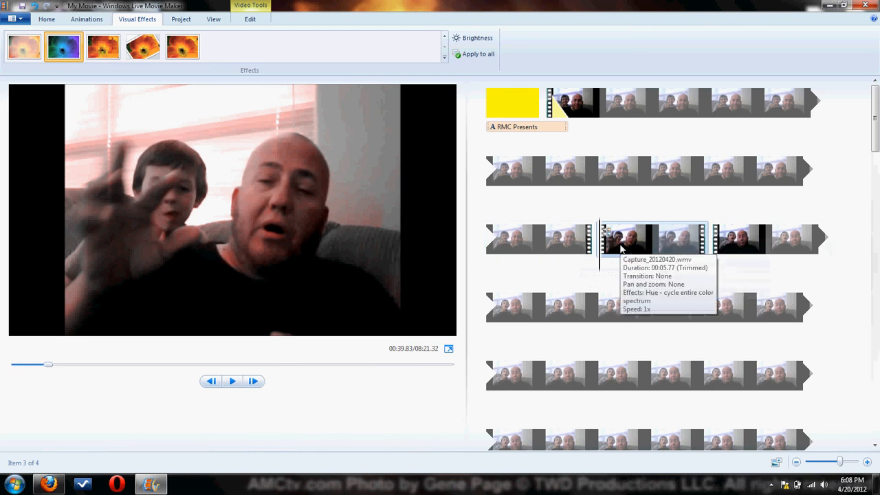
key("ctrl+a")
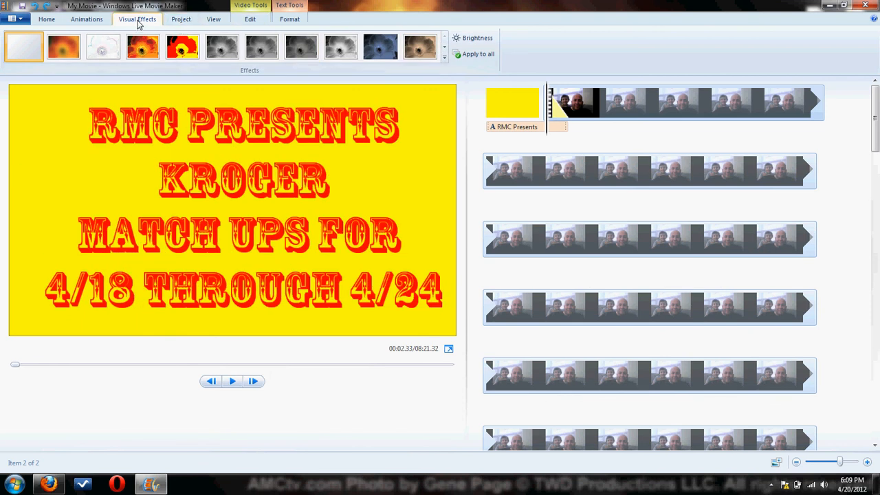
Examine the visual effects available for the webcam video, including the black-and-white, Cinematic, Mirror, and Motions and Fades groups.
mouse_move(114, 44)
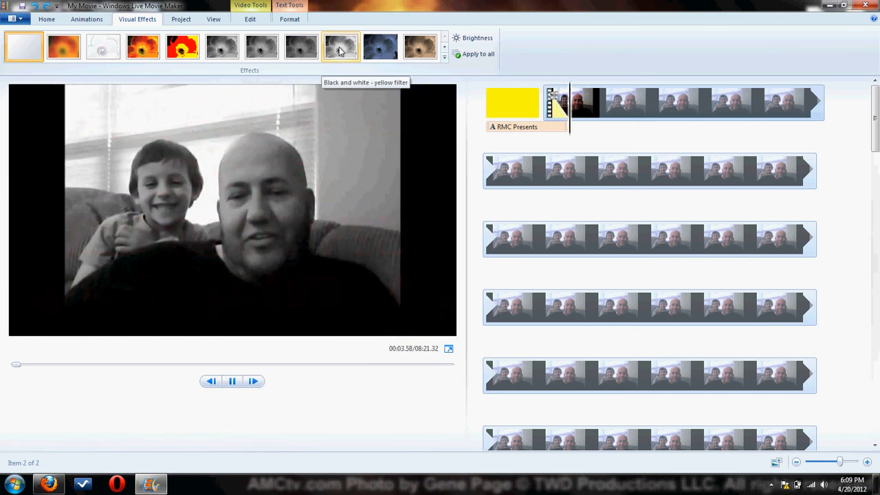
left_click(444, 59)
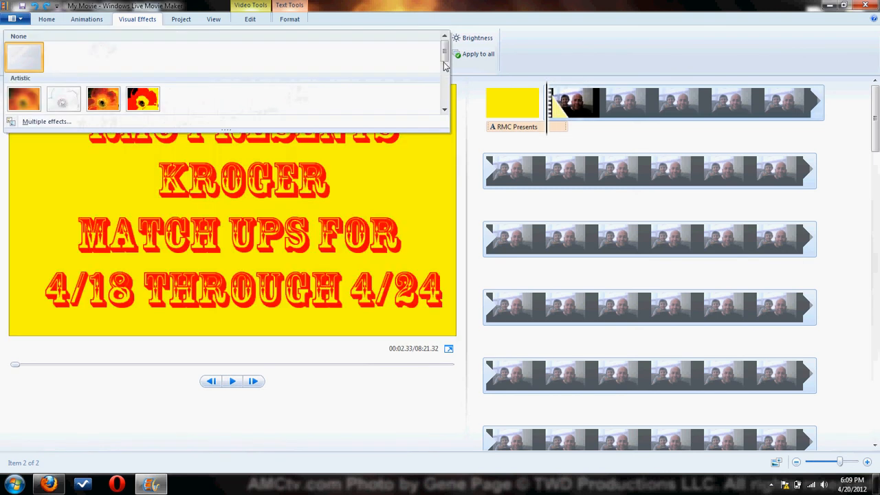
left_click(444, 111)
left_click(445, 110)
left_click(444, 111)
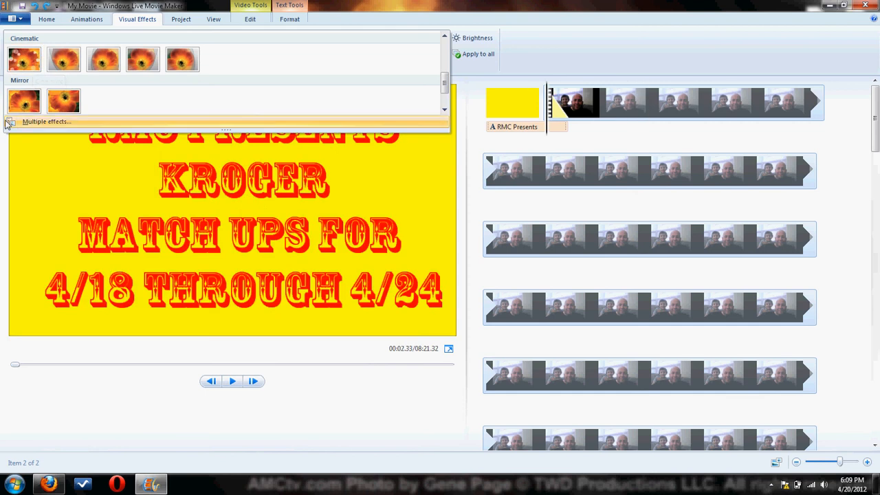
left_click(444, 110)
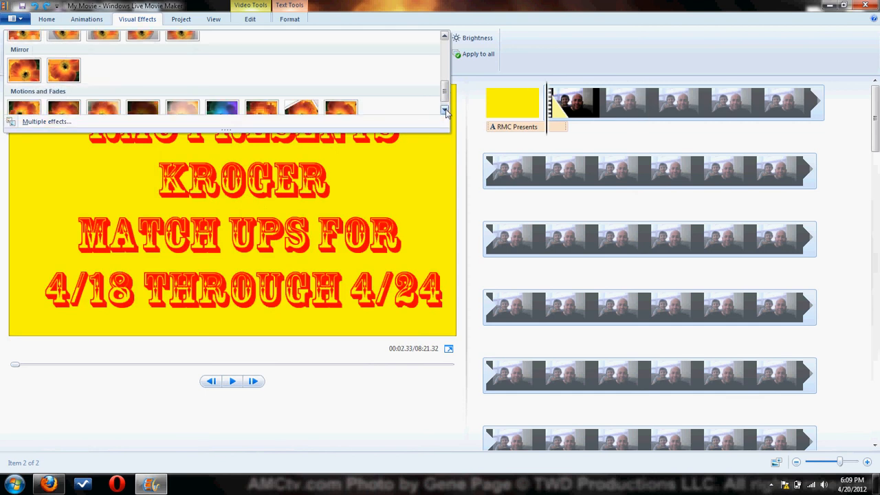
left_click(564, 247)
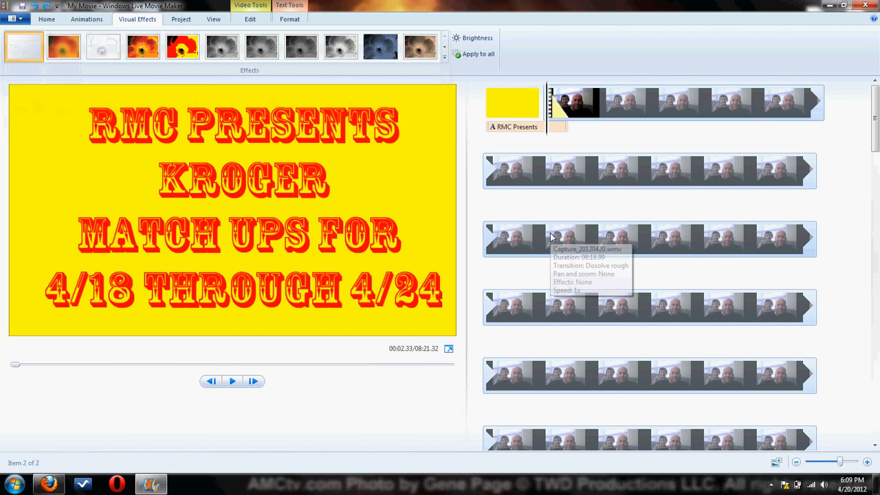
Split the webcam video in the third timeline row at about 00:37 and again at about 00:42.7.
left_click(539, 240)
left_click(251, 19)
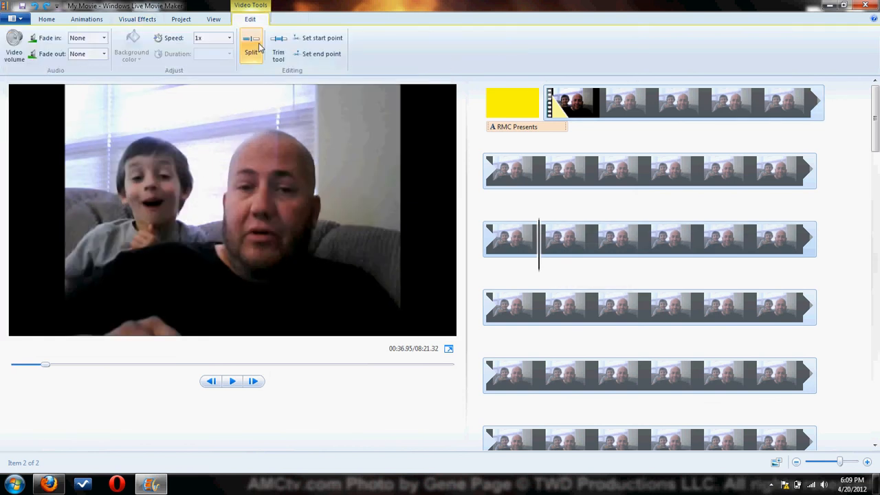
left_click(251, 45)
left_click(652, 247)
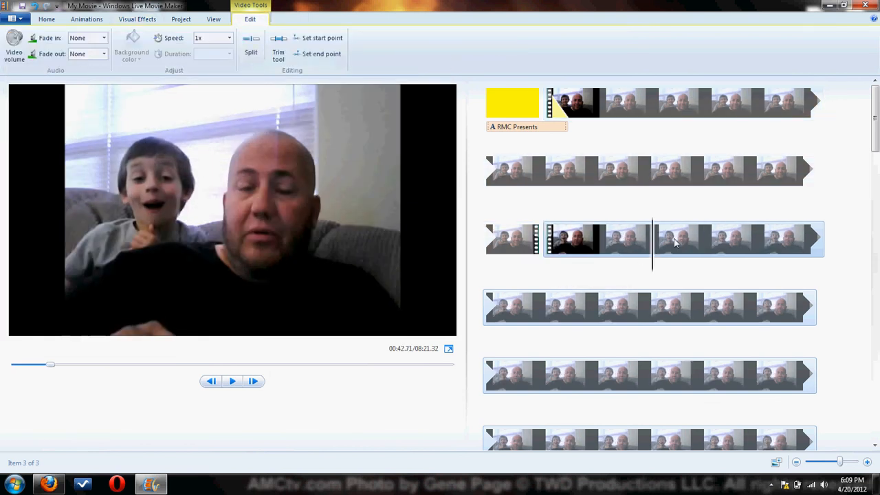
left_click(251, 44)
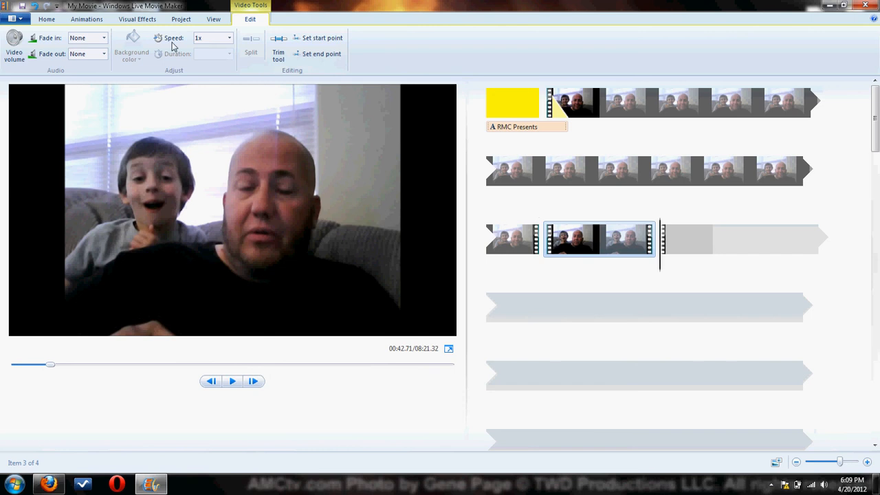
Open the multiple-effects settings for the section between the two splits and add the Spin 360° effect.
left_click(140, 19)
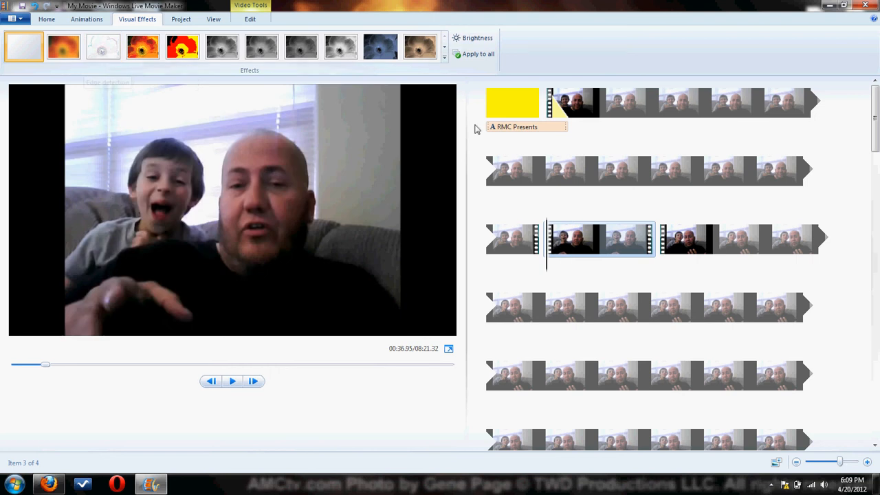
left_click(444, 61)
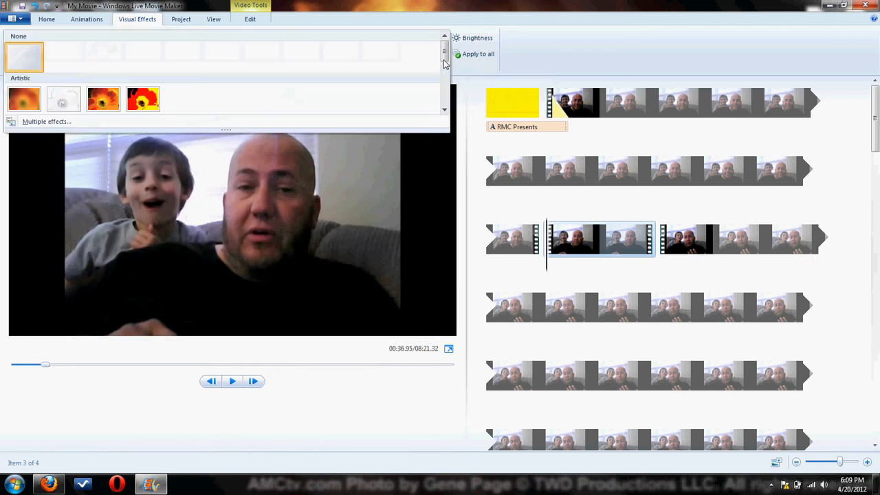
left_click(42, 122)
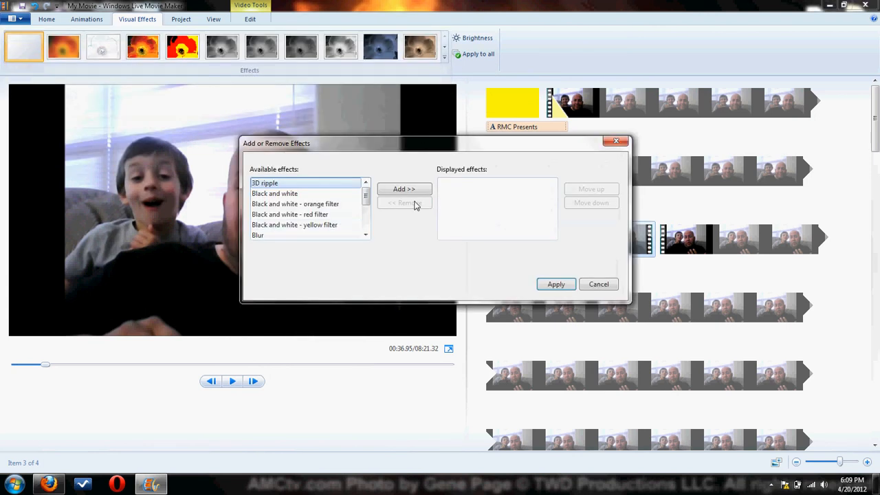
scroll(313, 218, "down", 4)
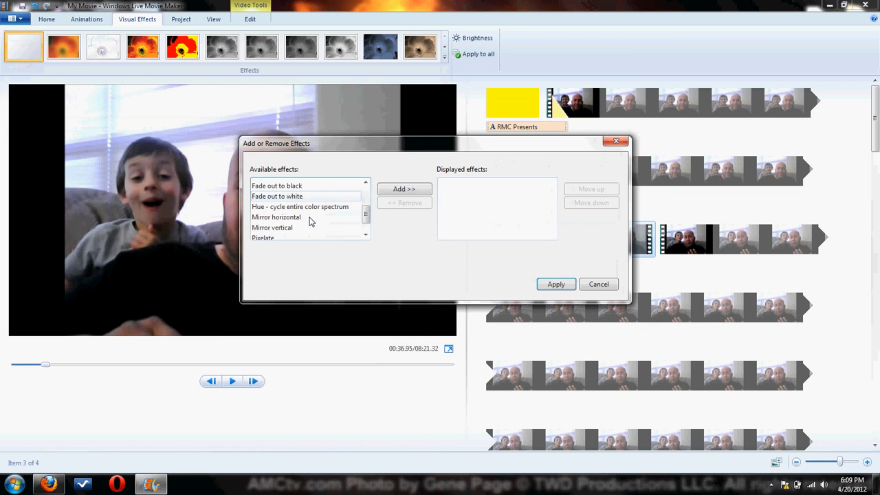
scroll(309, 221, "down", 2)
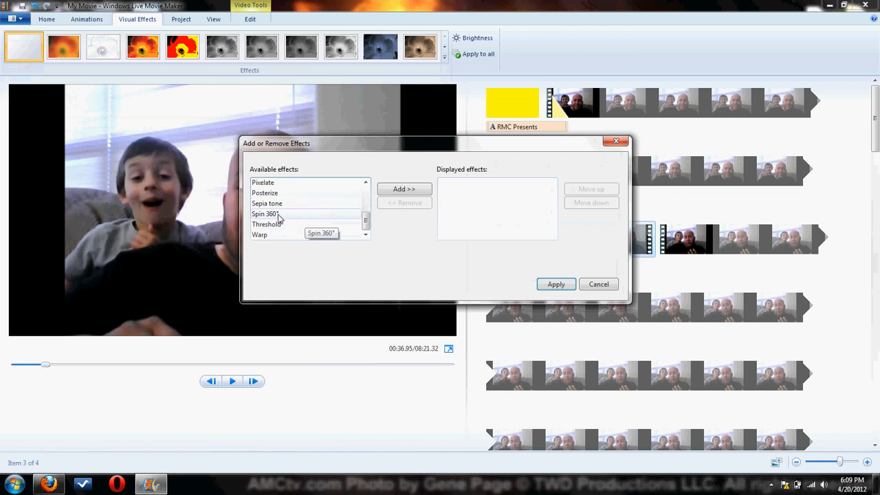
left_click(279, 216)
left_click(404, 195)
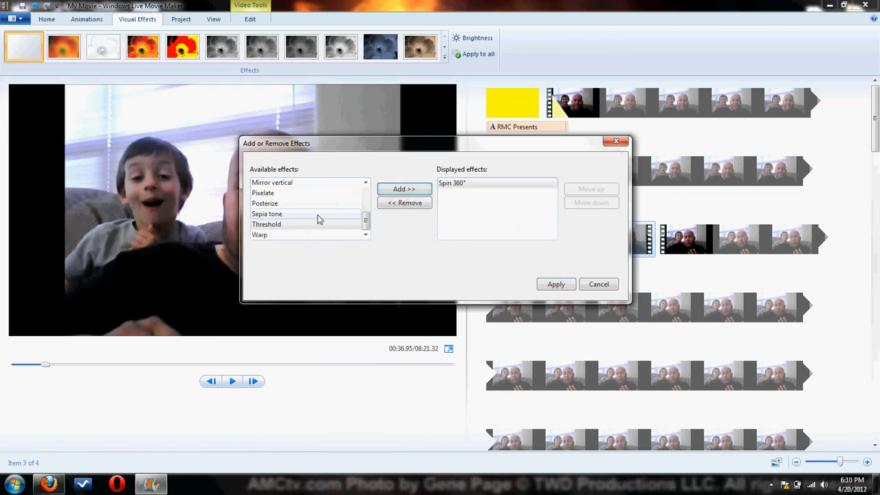
Add the Threshold, Warp and 3D ripple effects to the same section and apply the combination.
left_click(288, 225)
left_click(403, 189)
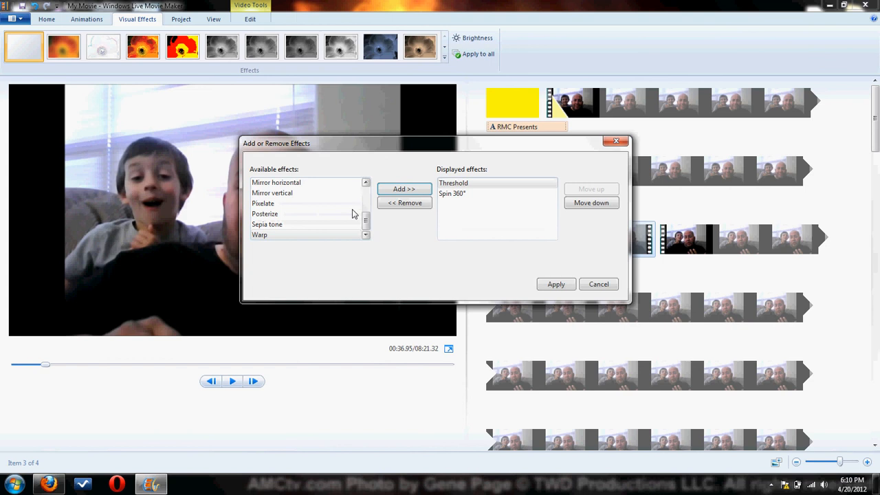
left_click(281, 235)
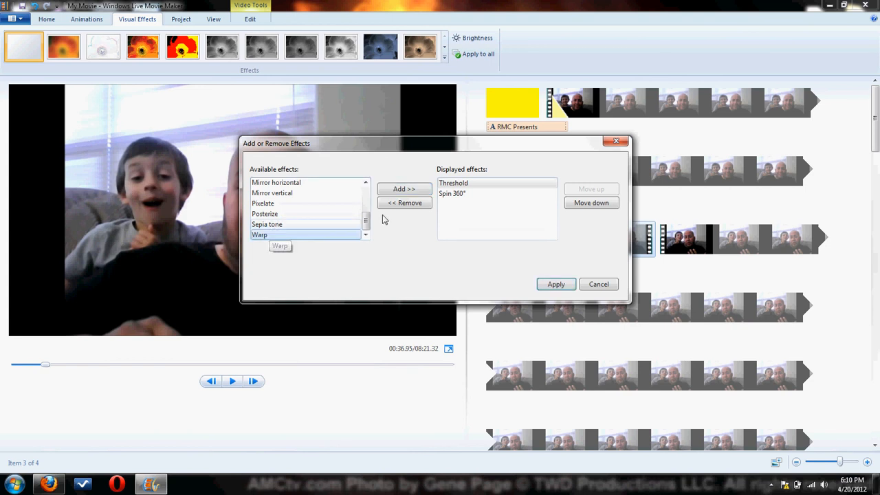
left_click(410, 192)
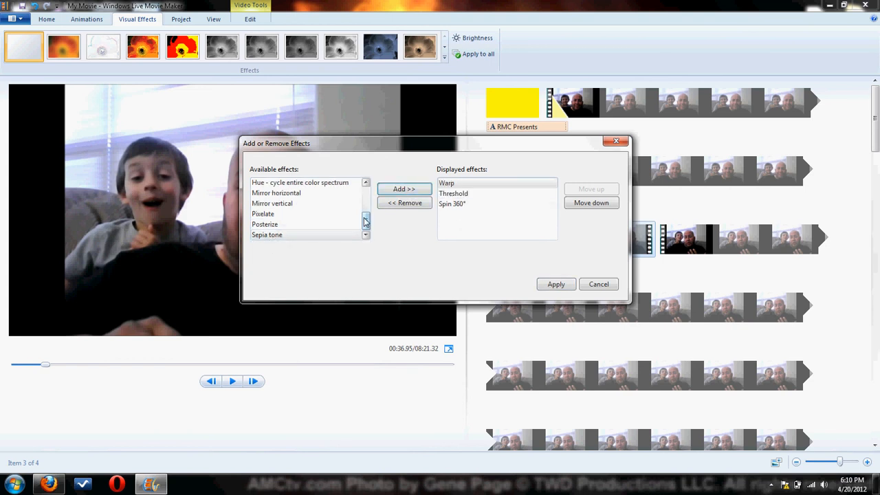
left_click_drag(366, 219, 366, 193)
left_click(289, 184)
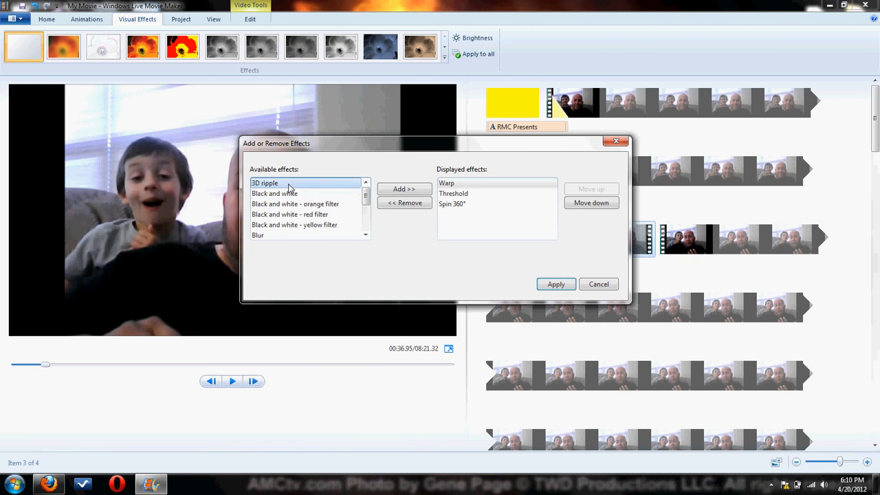
left_click(405, 192)
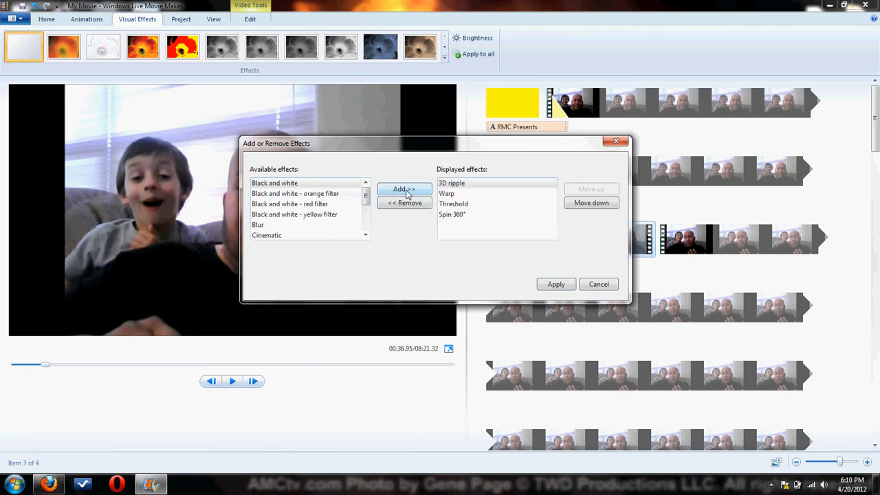
left_click(556, 285)
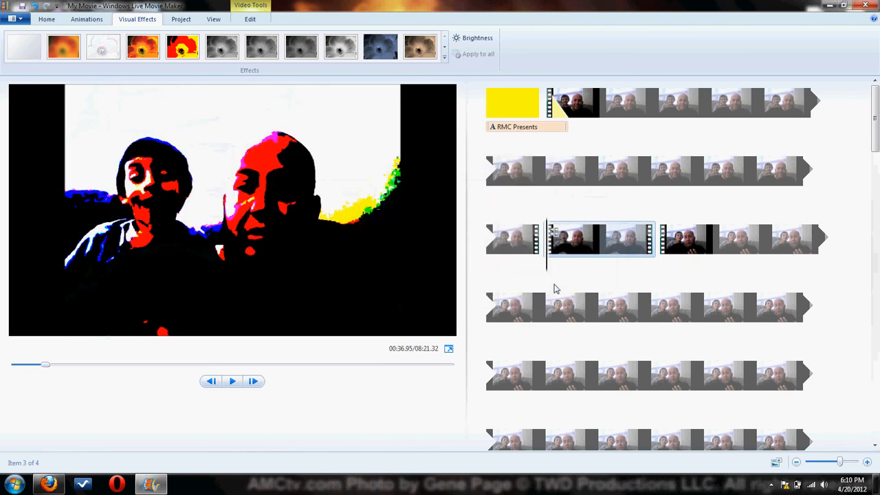
Play the movie from about 00:31 through the section with the combined effects.
left_click(770, 180)
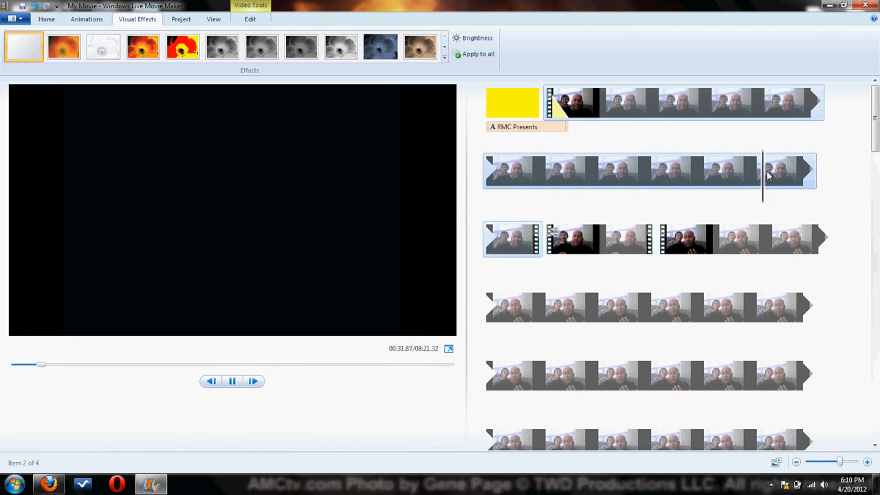
left_click(768, 177)
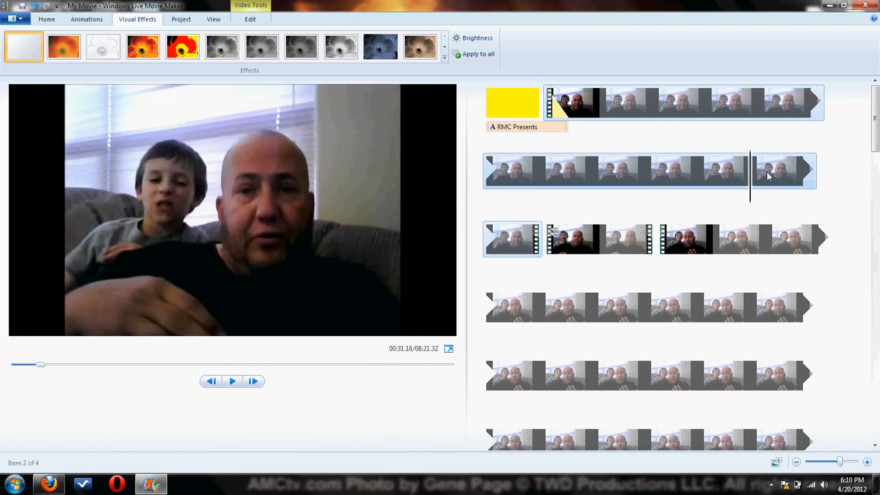
key("space")
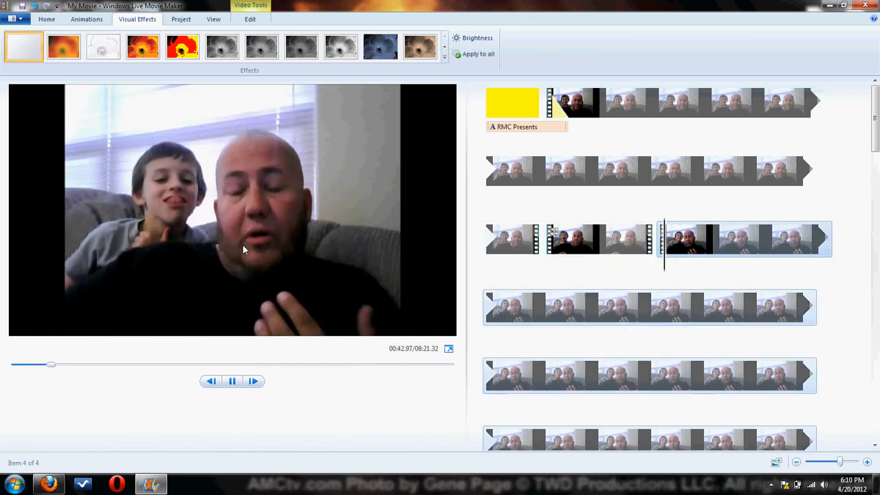
Undo the combined effects and both splits of the webcam video.
left_click(582, 254)
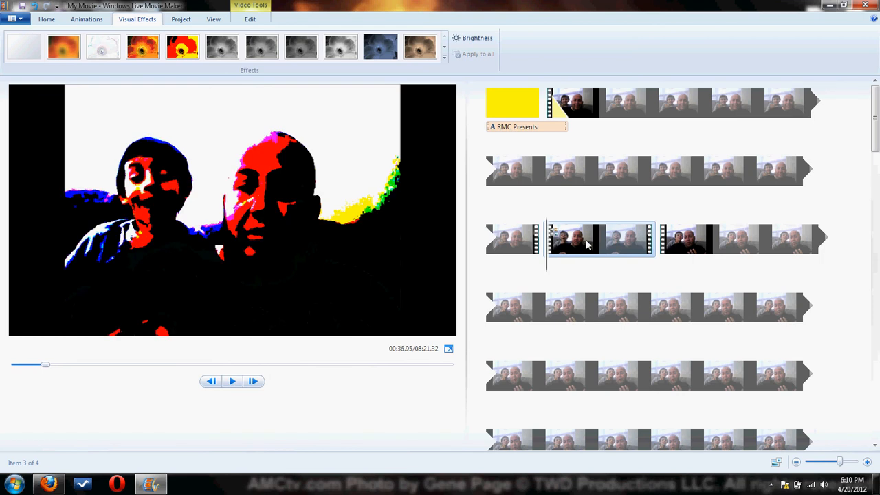
key("ctrl+z")
key("ctrl+z")
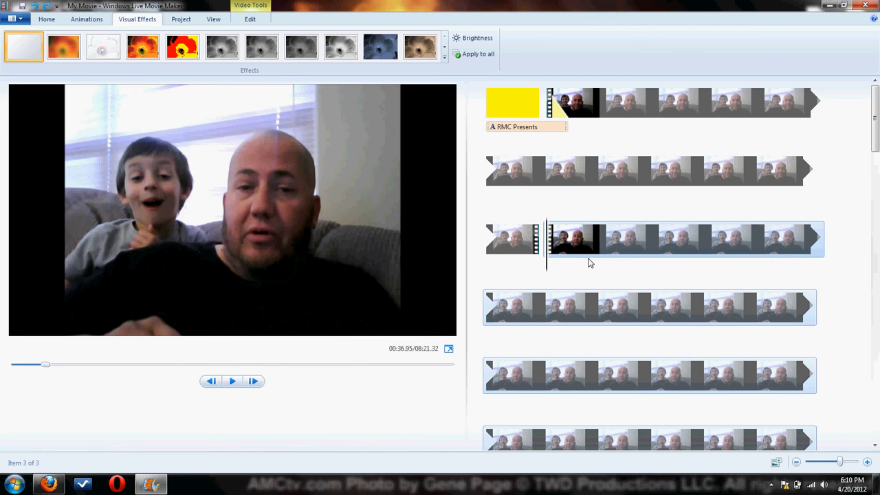
key("ctrl+z")
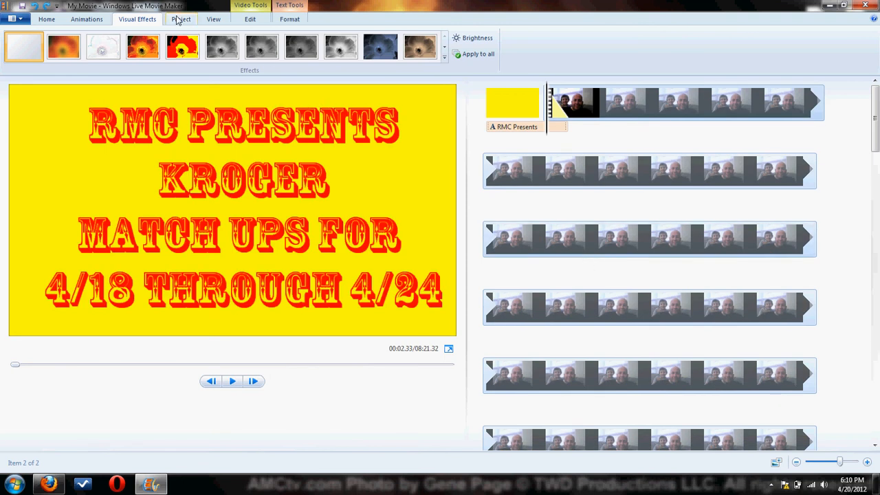
left_click(86, 19)
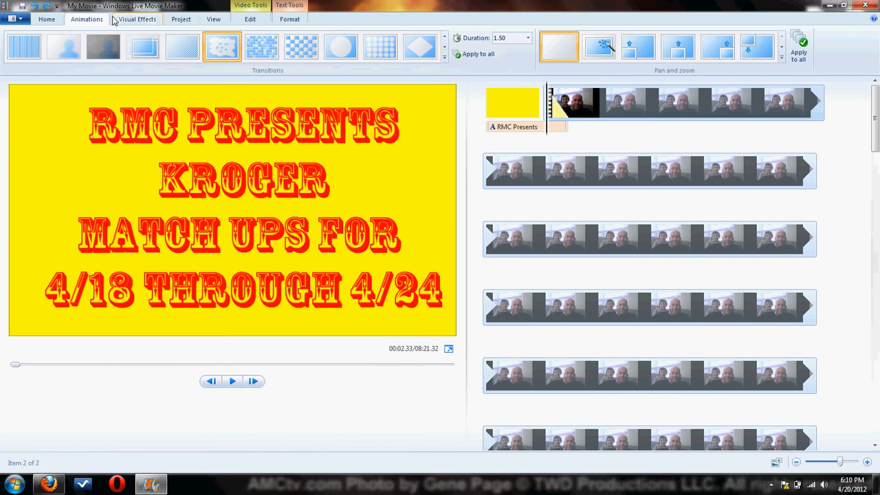
left_click(47, 19)
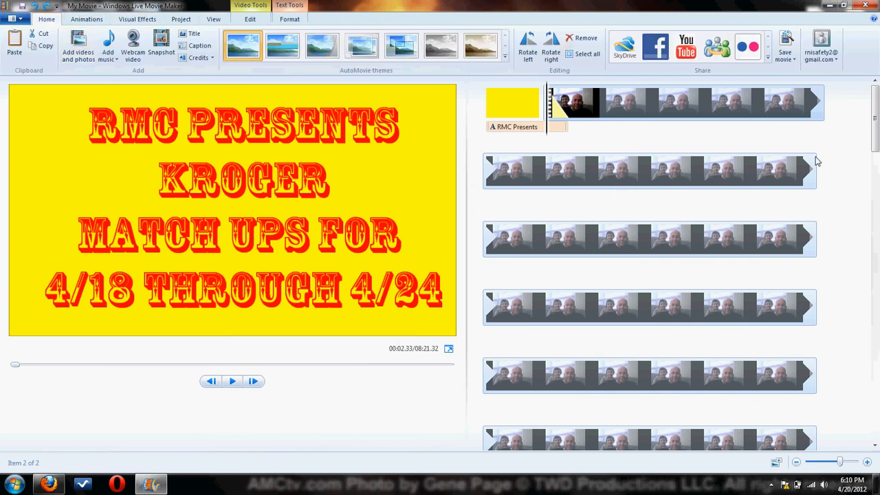
left_click(500, 106)
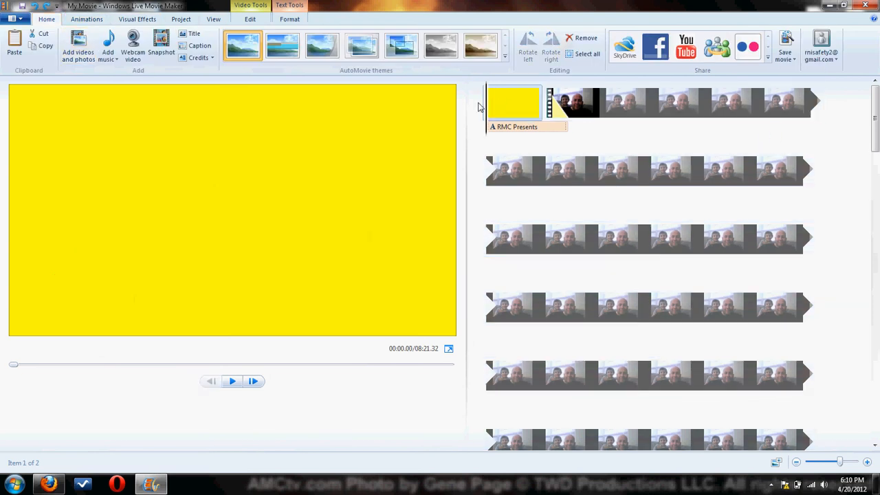
left_click(629, 175)
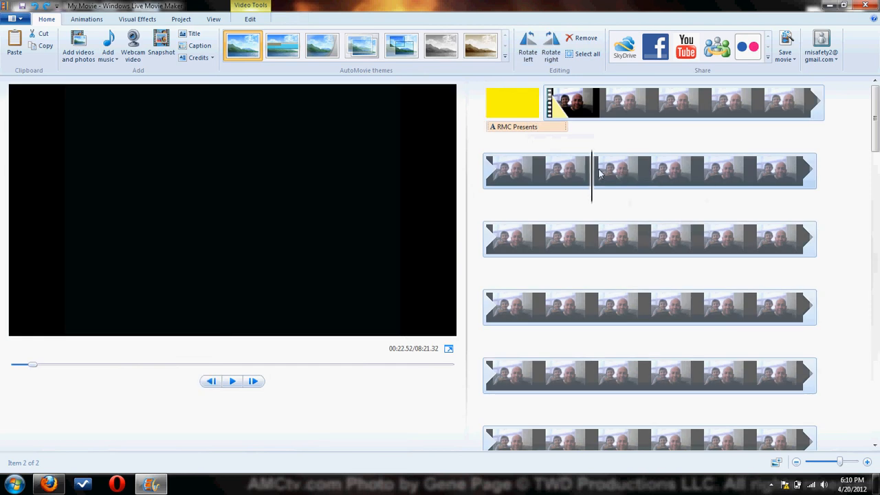
key("space")
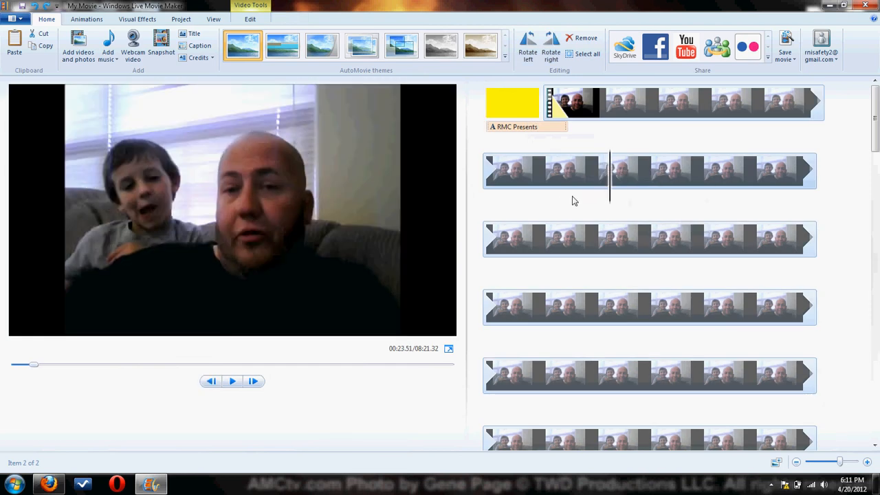
Add a caption to the webcam video at about 00:12.1 and move it to the upper edge of the picture.
left_click(617, 112)
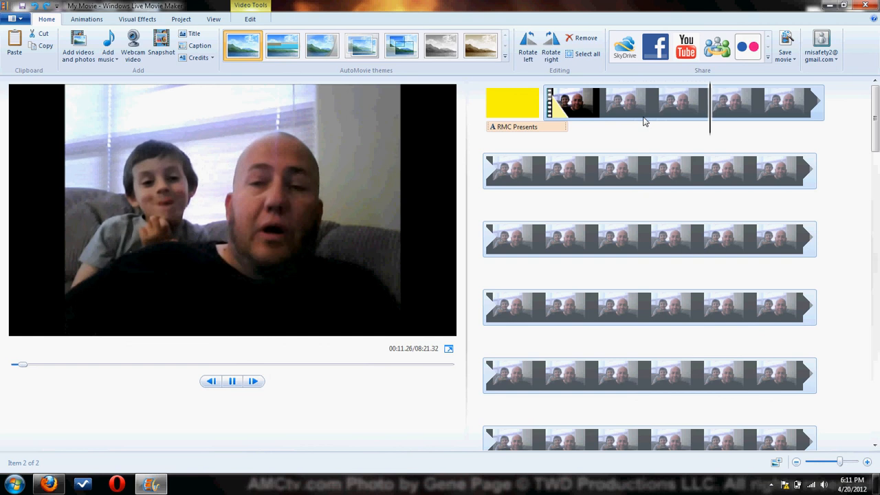
key("space")
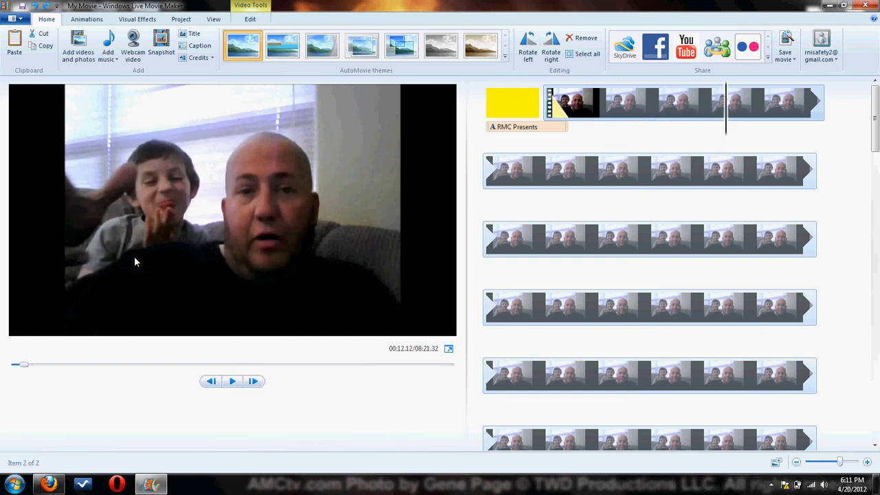
left_click(198, 48)
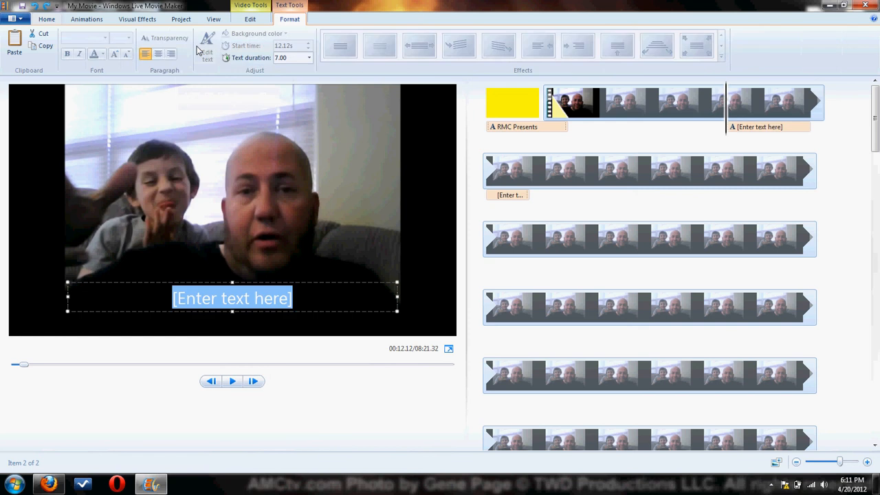
left_click_drag(233, 288, 250, 84)
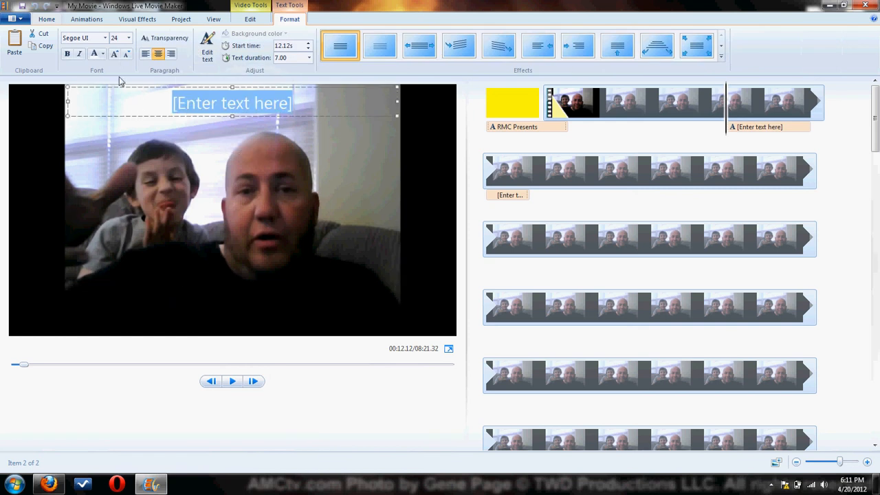
Set the new caption's font colour to black and enter the text "Kroger Match ups for 4/18 through 4/24".
left_click(104, 55)
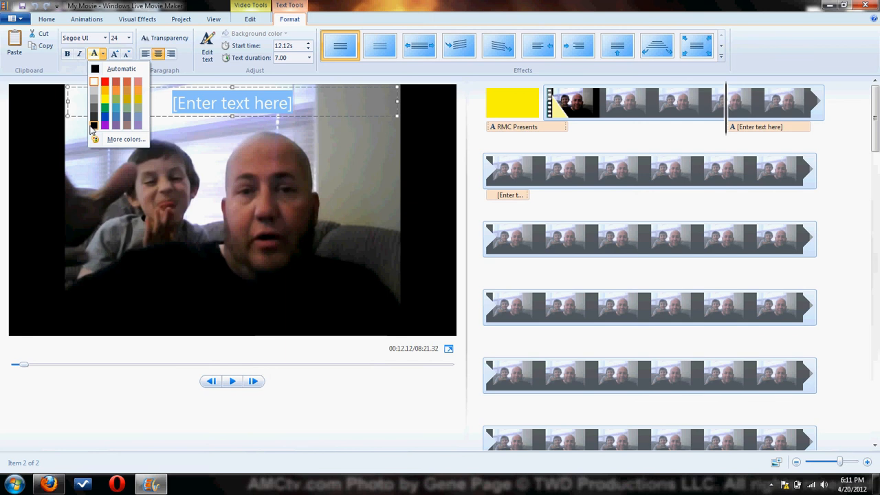
left_click(92, 127)
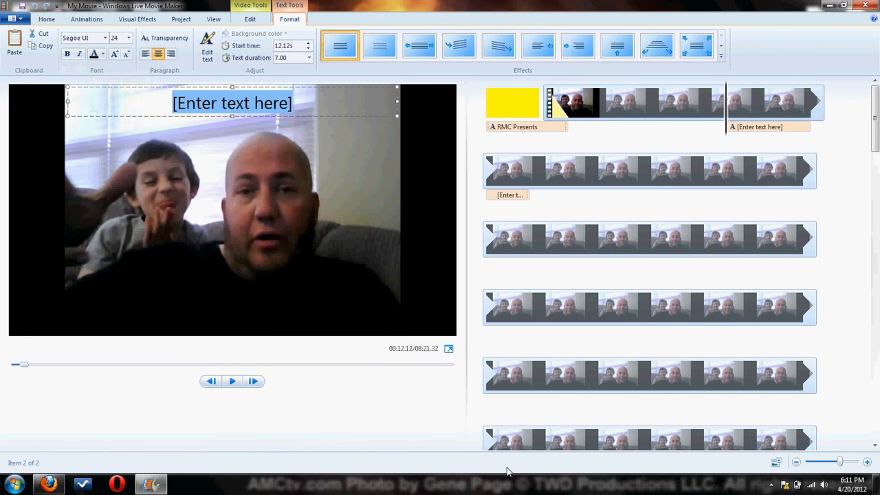
type("Krog")
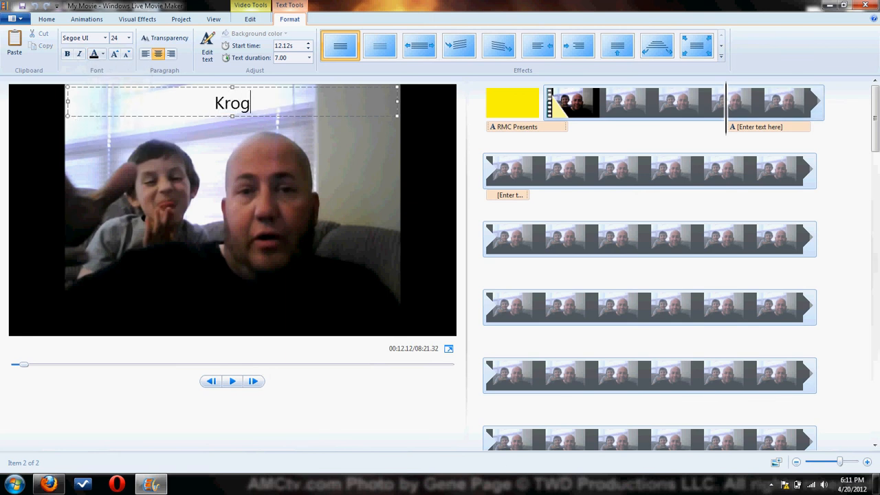
type("er Matchu")
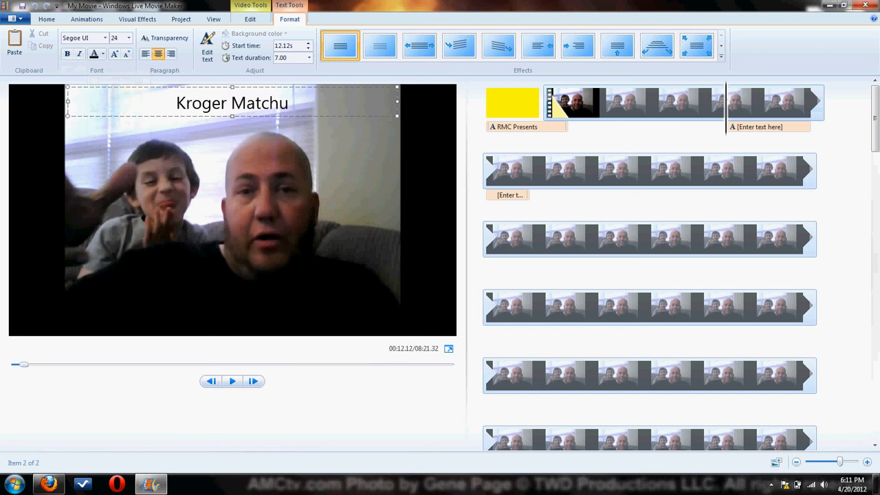
key("BackSpace")
type("ups for ")
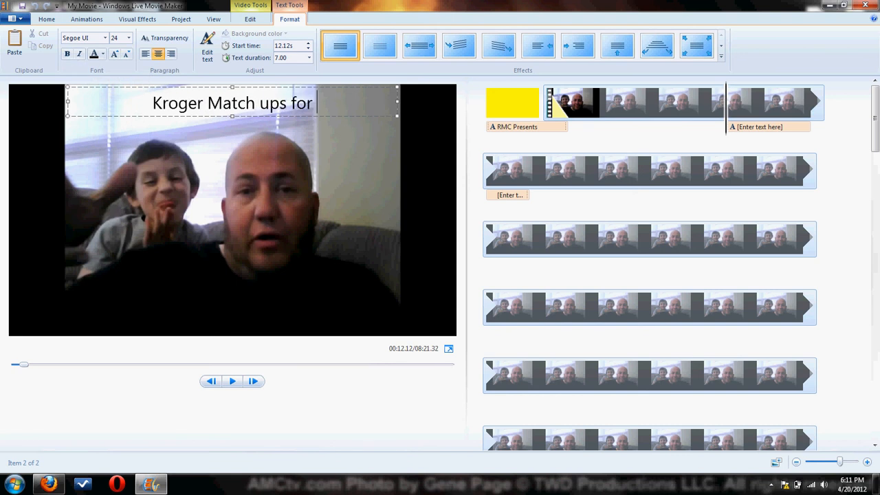
type("4/")
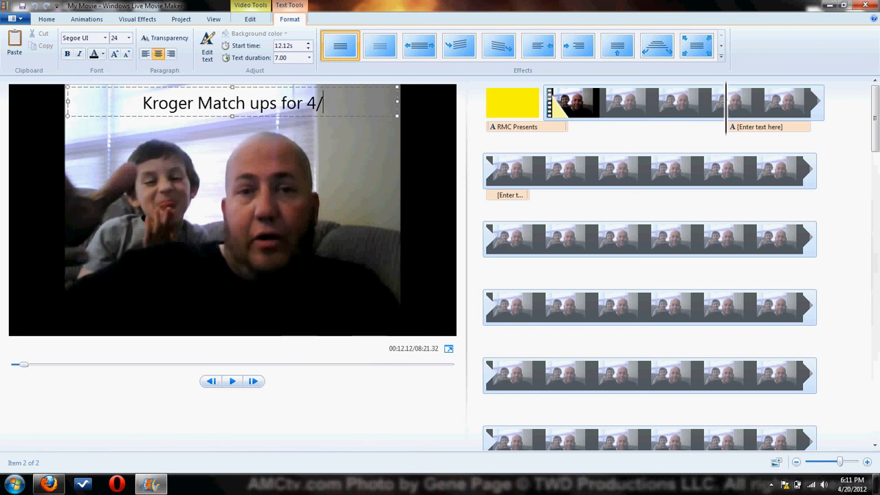
type("18 through")
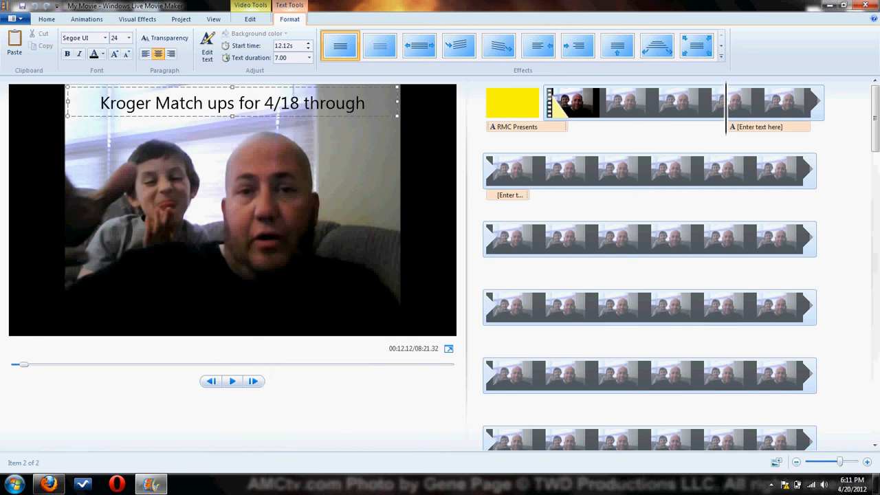
type(" 4/2")
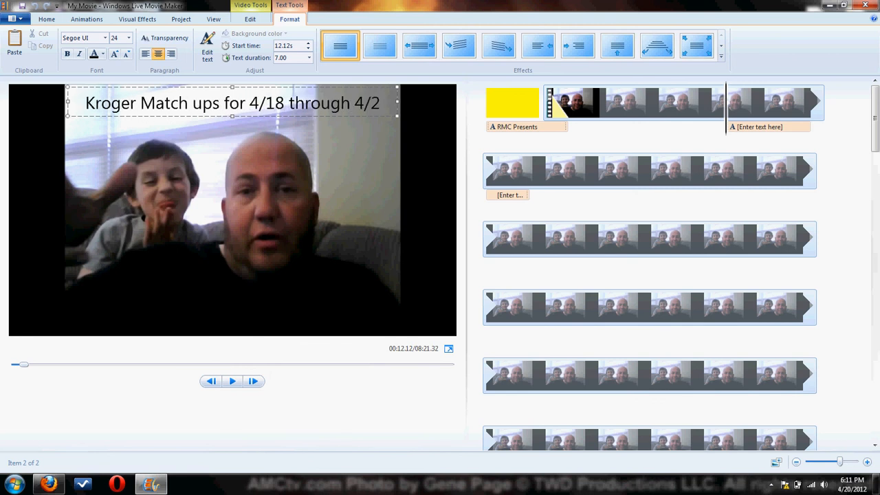
type("4")
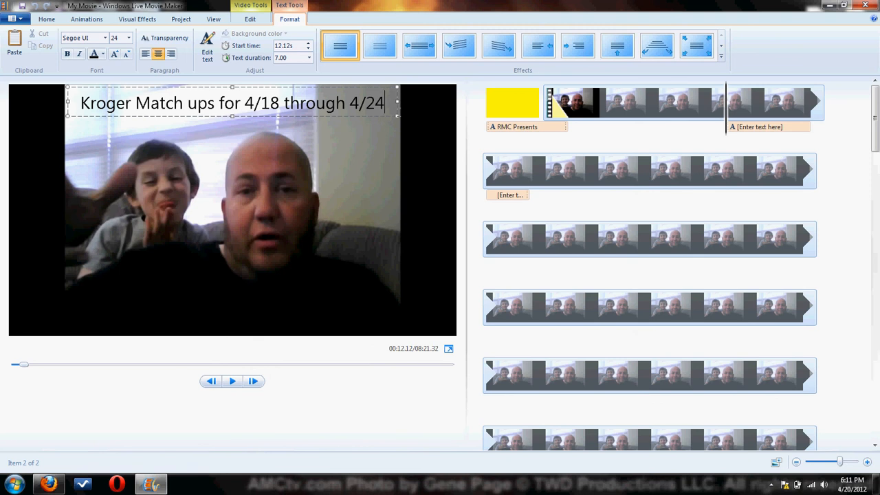
Make the whole caption text bold and widen its text box so the caption fits on one line.
left_click_drag(385, 103, 97, 109)
left_click(67, 53)
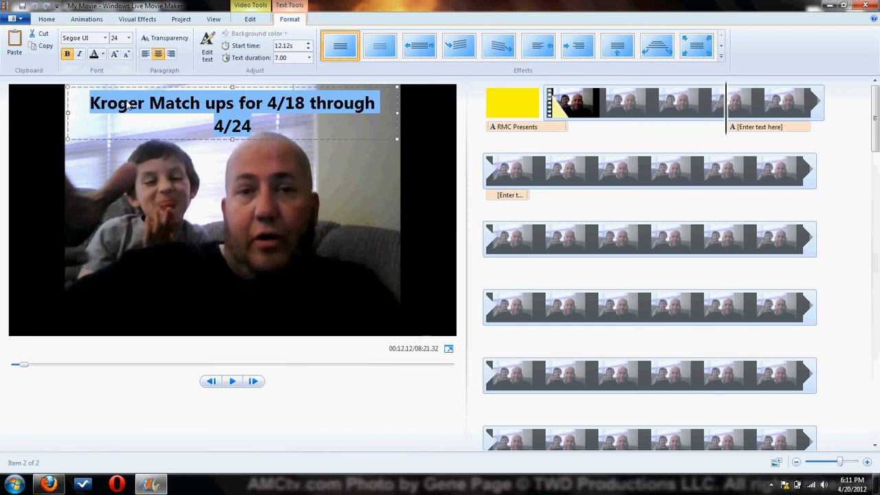
mouse_move(67, 87)
left_mouse_down()
mouse_move(47, 84)
mouse_move(64, 84)
left_mouse_up()
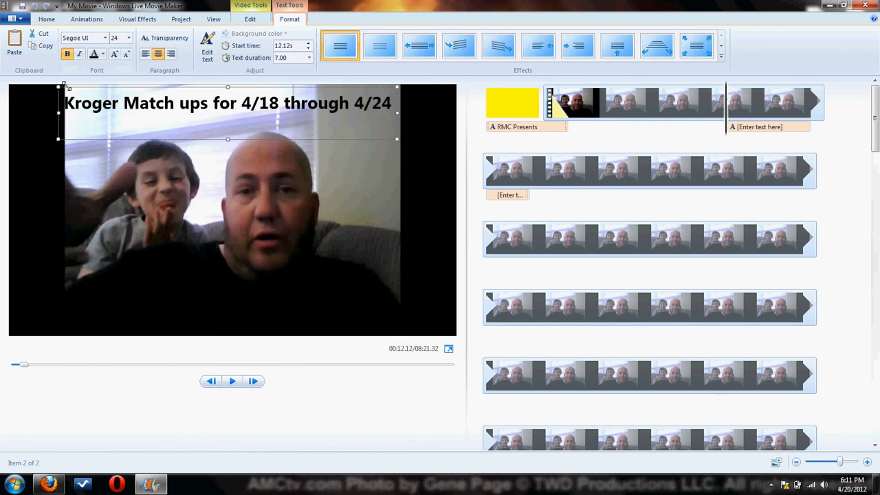
left_click_drag(402, 90, 406, 88)
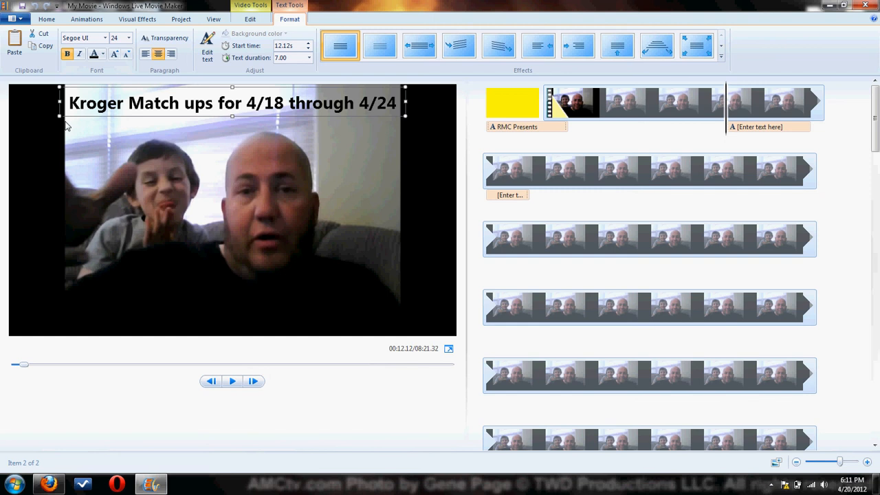
left_click(387, 152)
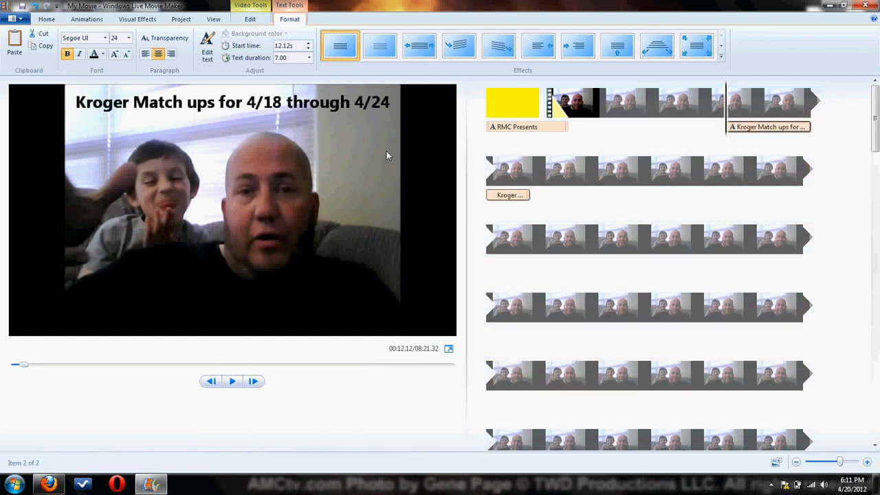
Play the movie from shortly before the caption's start to check how the caption appears.
left_click(705, 110)
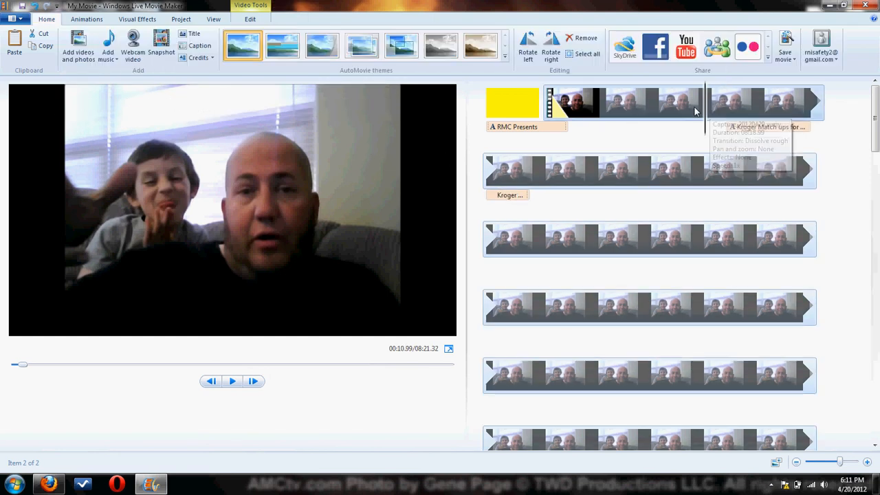
left_click(667, 112)
key("space")
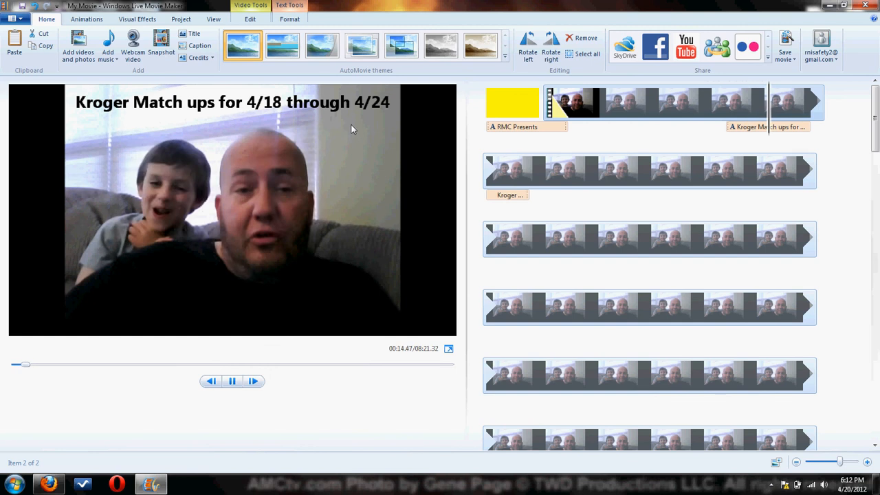
Open the Kroger caption for editing and set its text duration to 30 seconds.
left_click(514, 197)
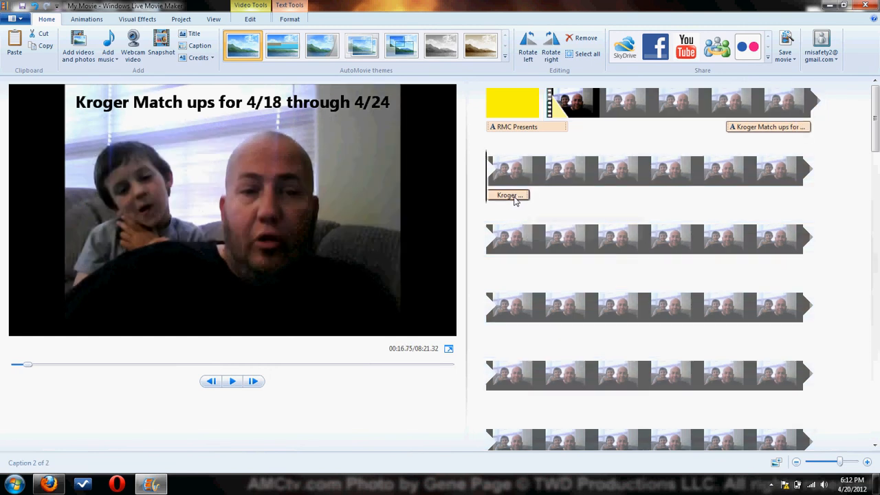
left_click(514, 197)
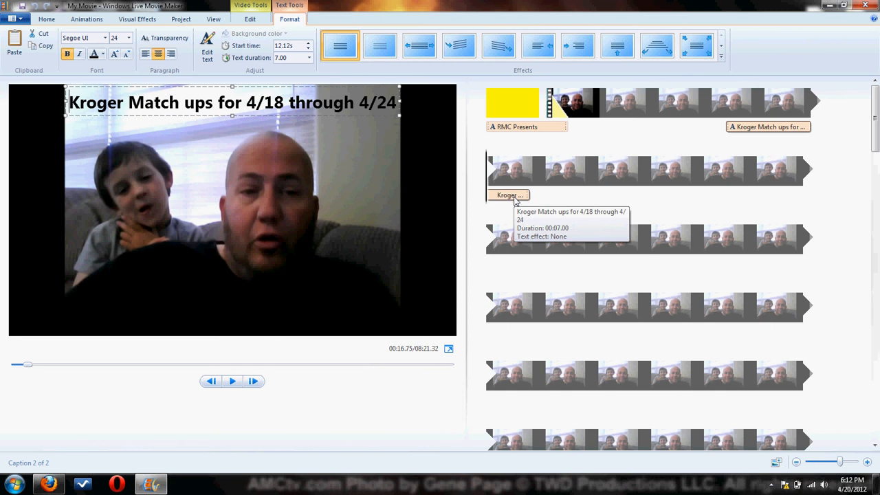
left_click(309, 61)
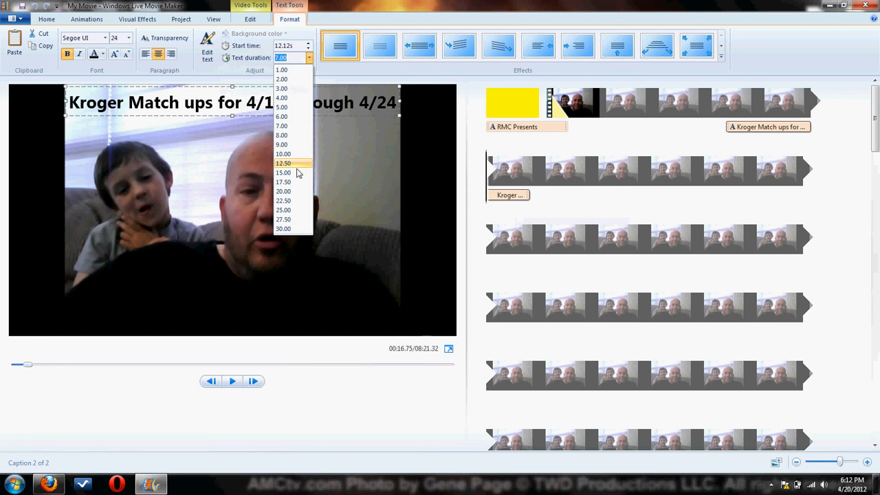
left_click(292, 229)
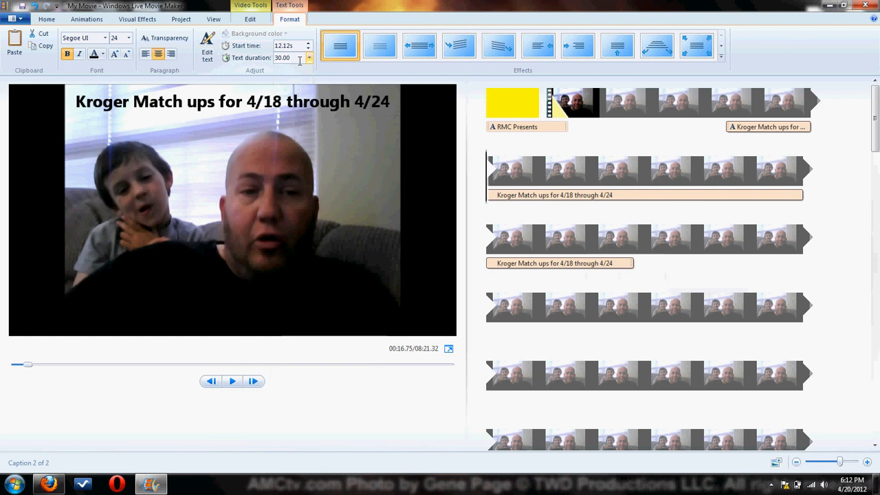
Set the Kroger caption's text duration to 200 seconds and check how far it extends along the video.
left_click_drag(300, 62, 278, 61)
type("2")
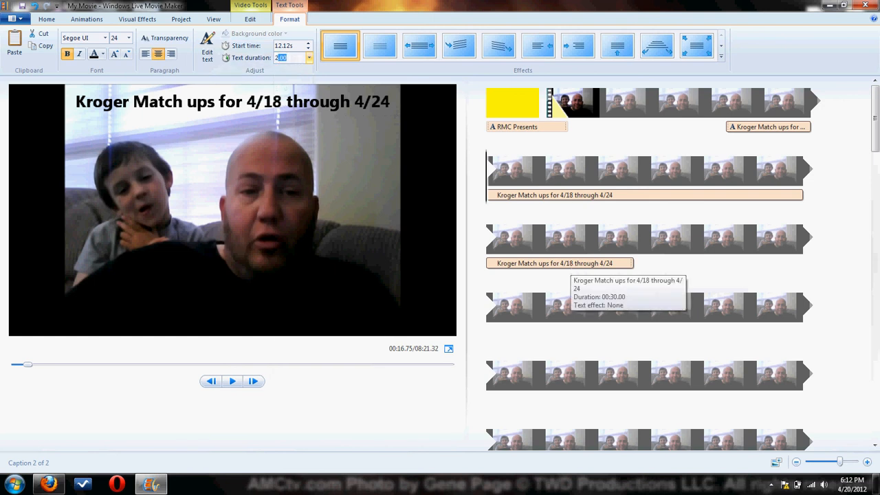
type("00")
key("Return")
scroll(687, 357, "down", 3)
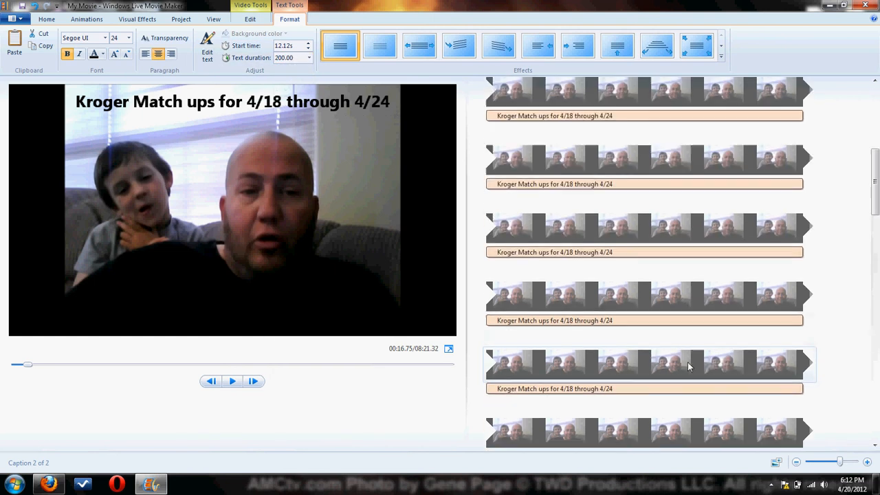
Set the Kroger caption's text duration to 500 seconds and check that it extends to the video's end.
left_click(296, 59)
type("500")
key("Return")
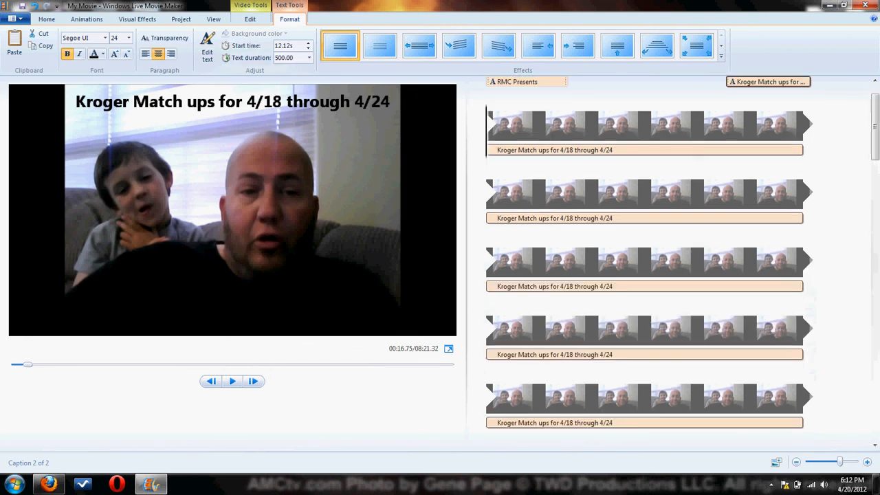
scroll(622, 309, "down", 10)
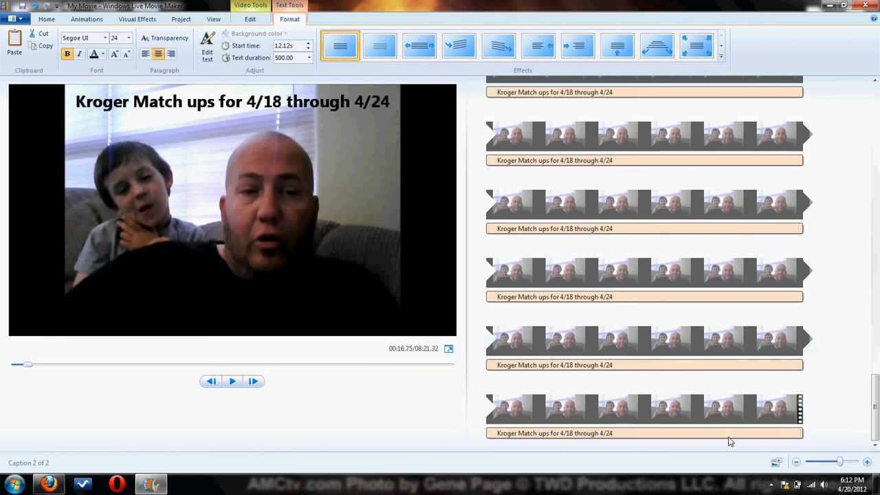
scroll(700, 270, "up", 10)
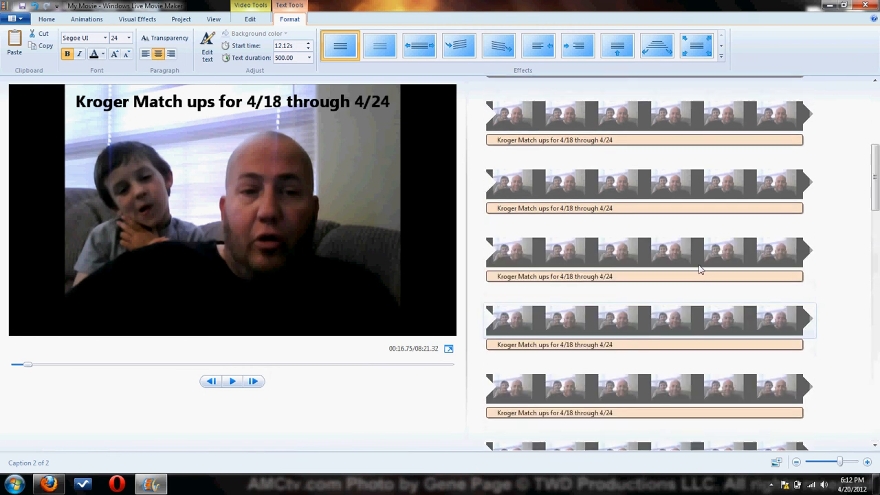
Play the movie from just before the caption and review the caption's span and the title-to-video transition.
left_click(652, 105)
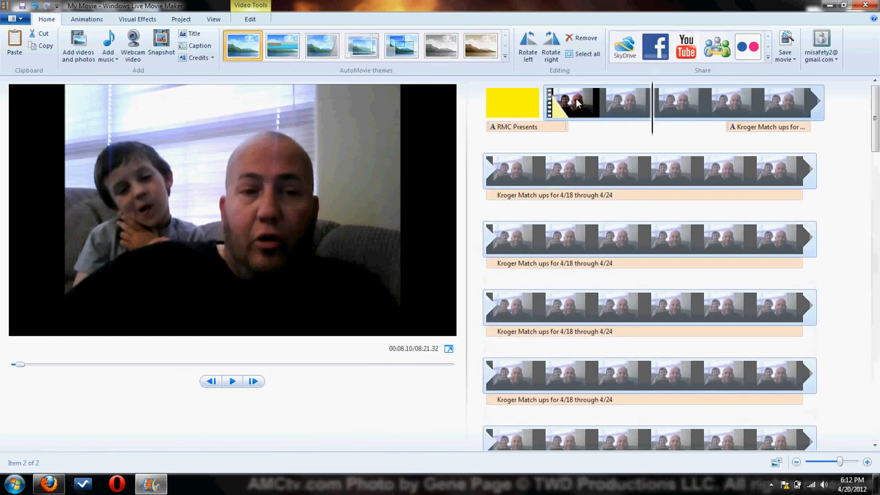
left_click(725, 116)
key("space")
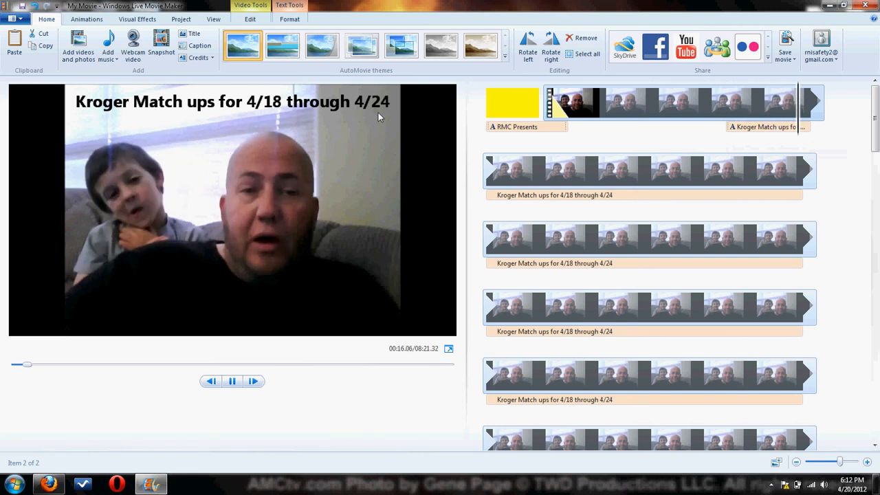
scroll(619, 275, "down", 5)
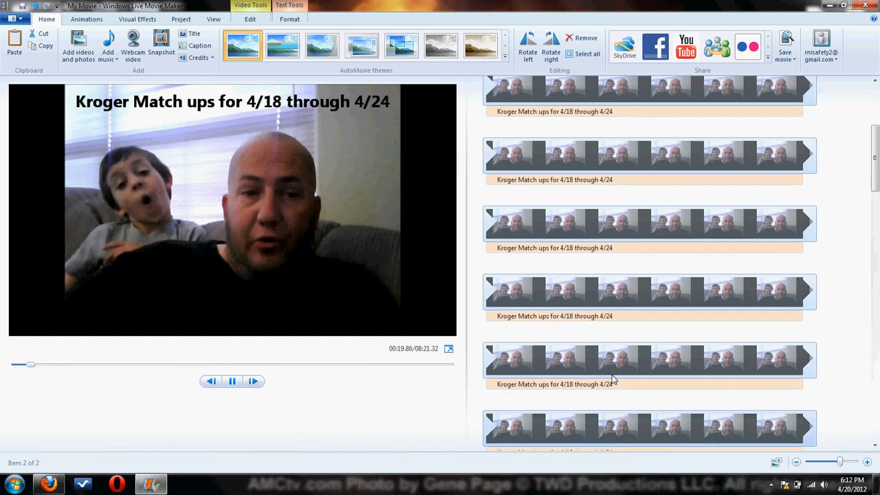
scroll(609, 344, "up", 5)
left_click(576, 105)
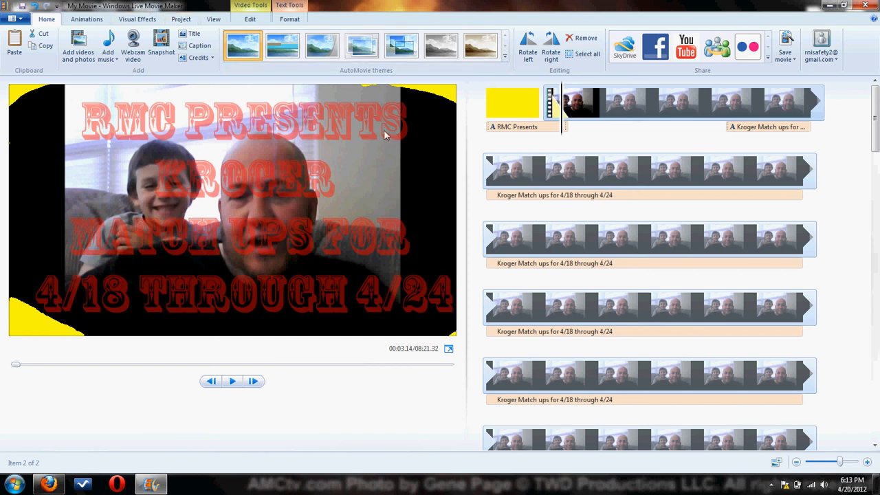
left_click(597, 108)
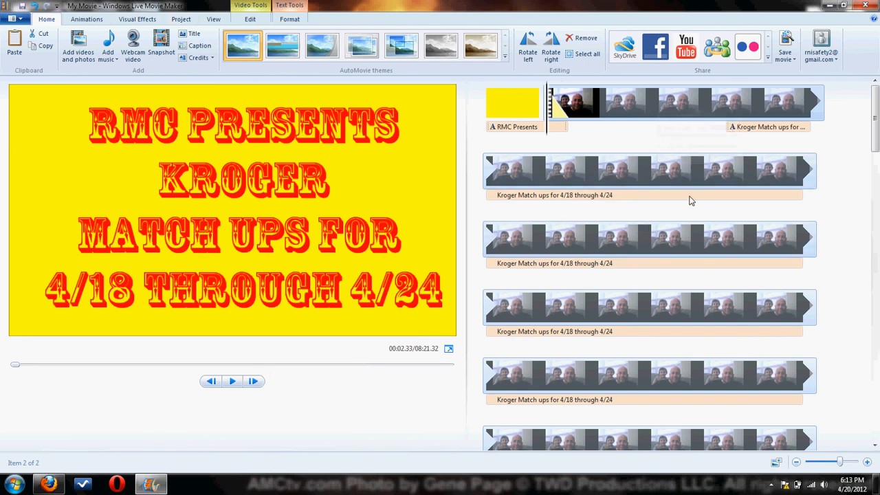
Examine the movie's save dialog and the full list of available output settings.
left_click(786, 42)
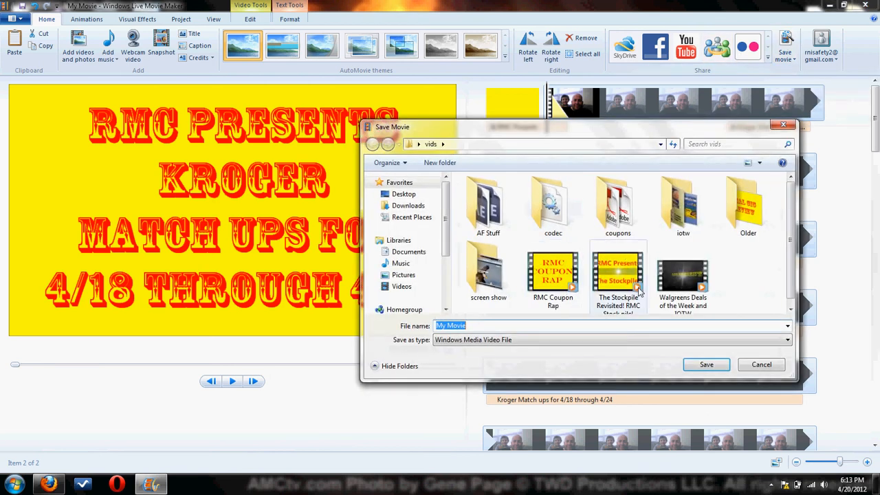
left_click(762, 365)
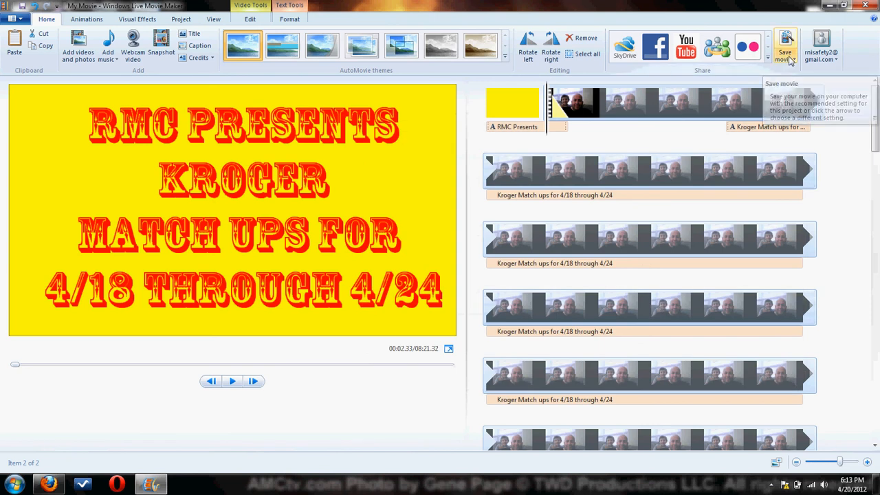
left_click(790, 60)
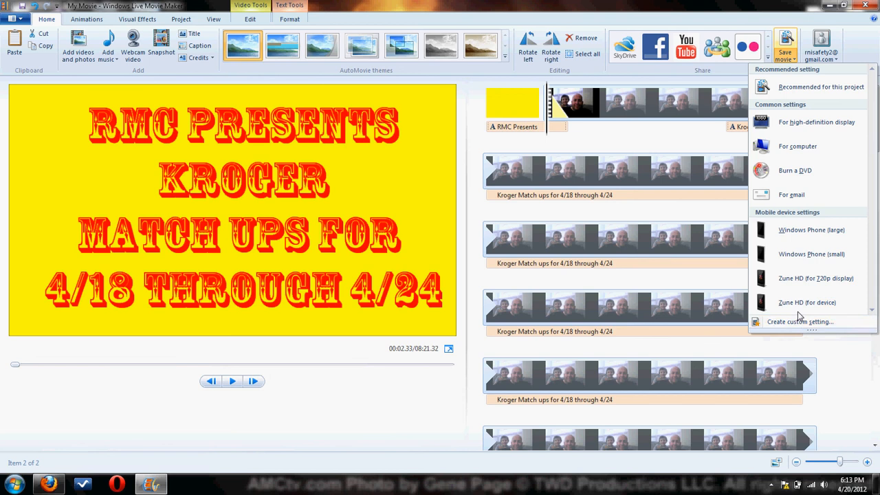
left_click_drag(810, 331, 809, 359)
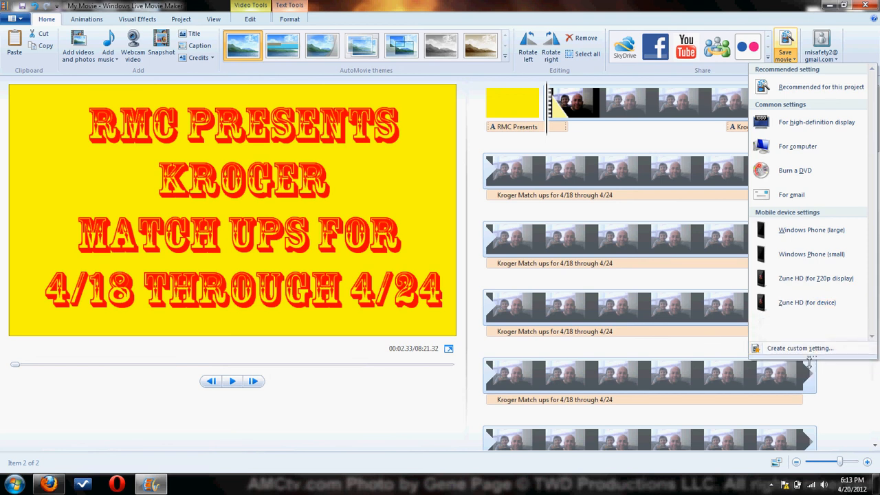
Try to save the movie in the vids folder as "Kroger Match ups 4/18 through 4/24".
left_click(787, 38)
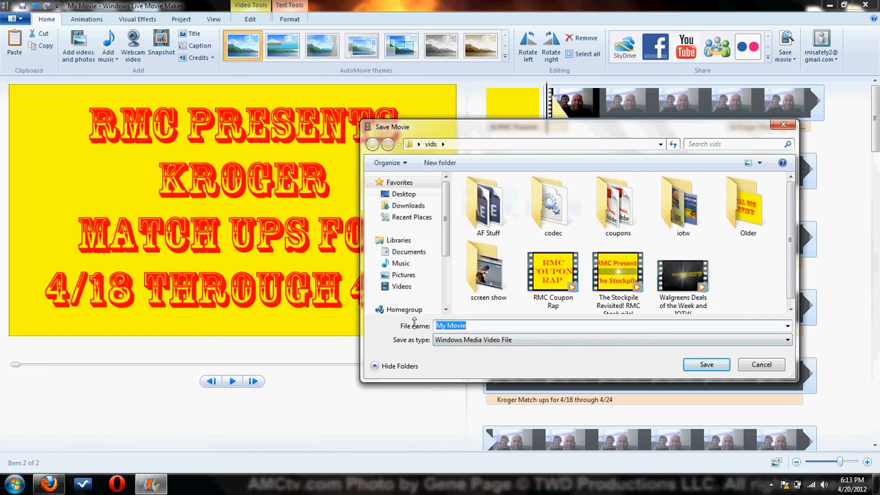
type("Kr")
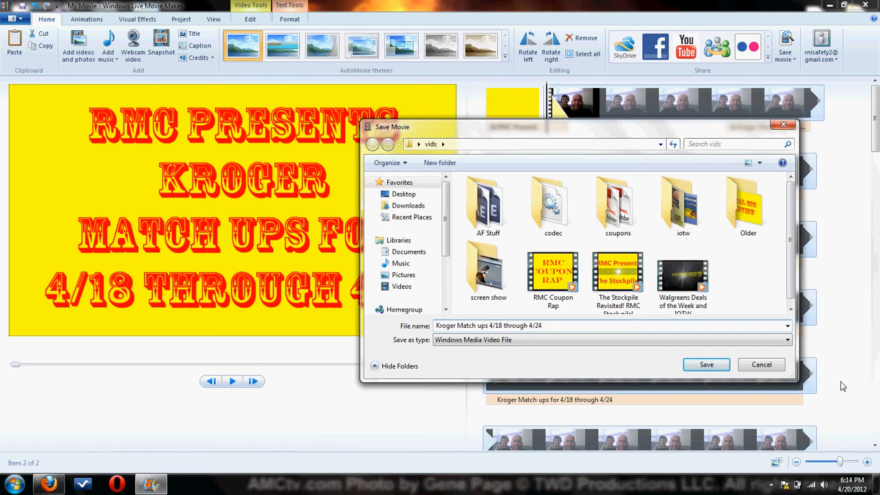
left_click(706, 363)
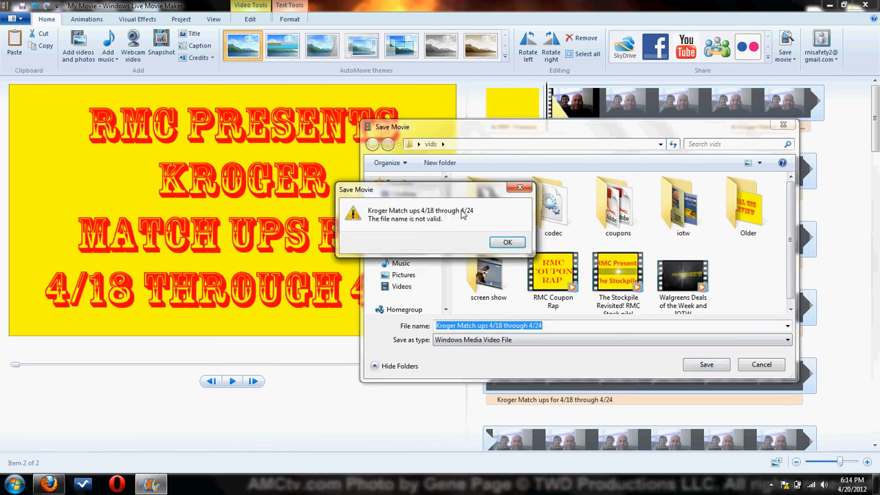
left_click(507, 242)
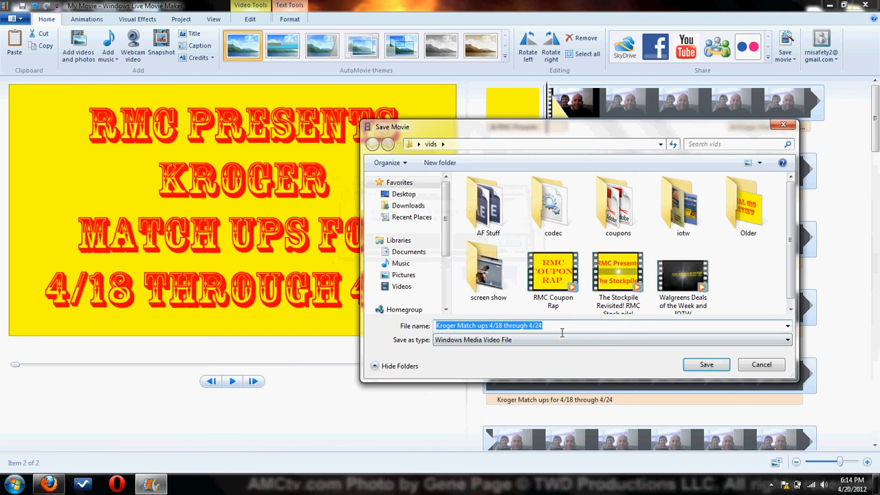
Shorten the file name to "Kroger Match ups" and save the movie as a Windows Media Video File.
left_click(571, 333)
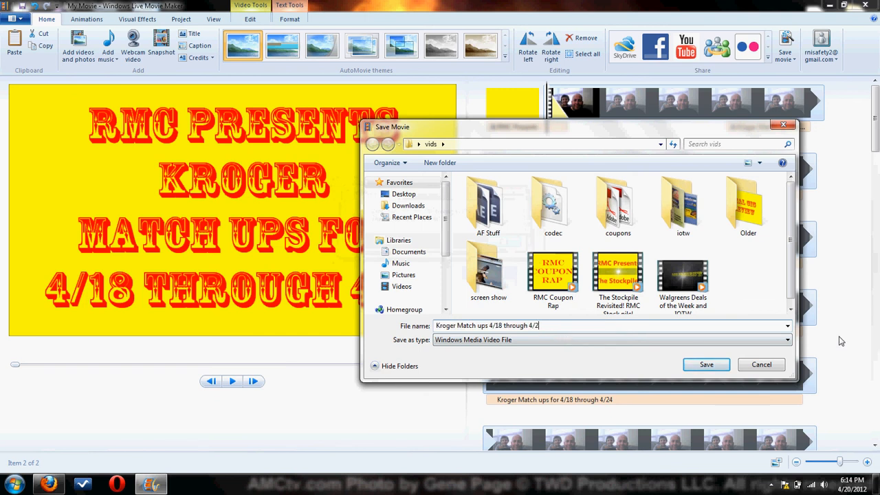
key("BackSpace")
key("BackSpace")
key("BackSpace")
key("BackSpace")
key("BackSpace")
key("BackSpace")
key("BackSpace")
key("BackSpace")
key("BackSpace")
key("BackSpace")
key("BackSpace")
key("BackSpace")
key("BackSpace")
key("BackSpace")
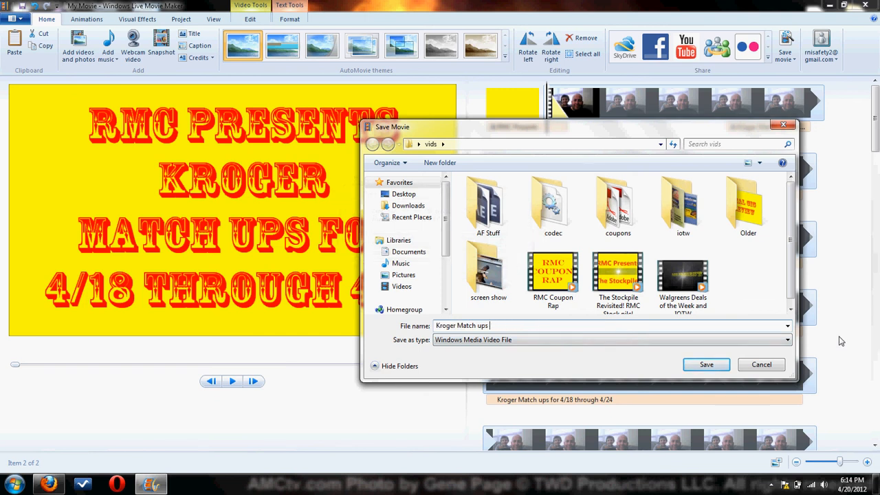
left_click(722, 366)
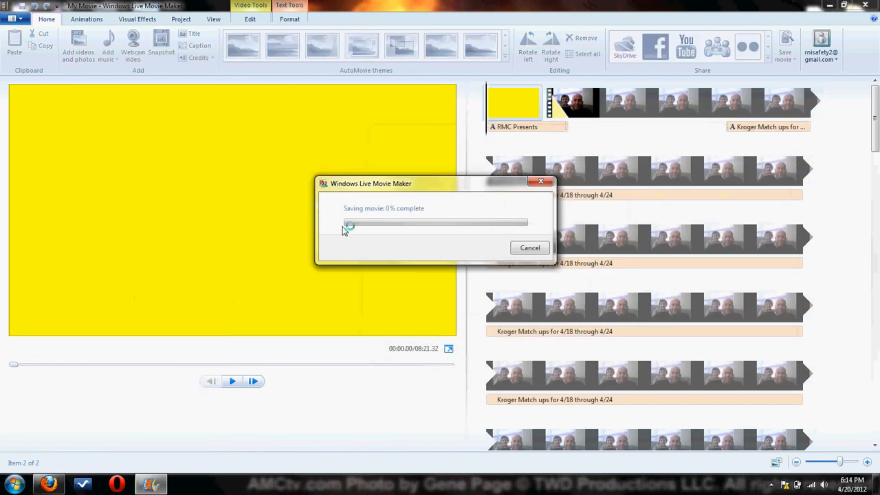